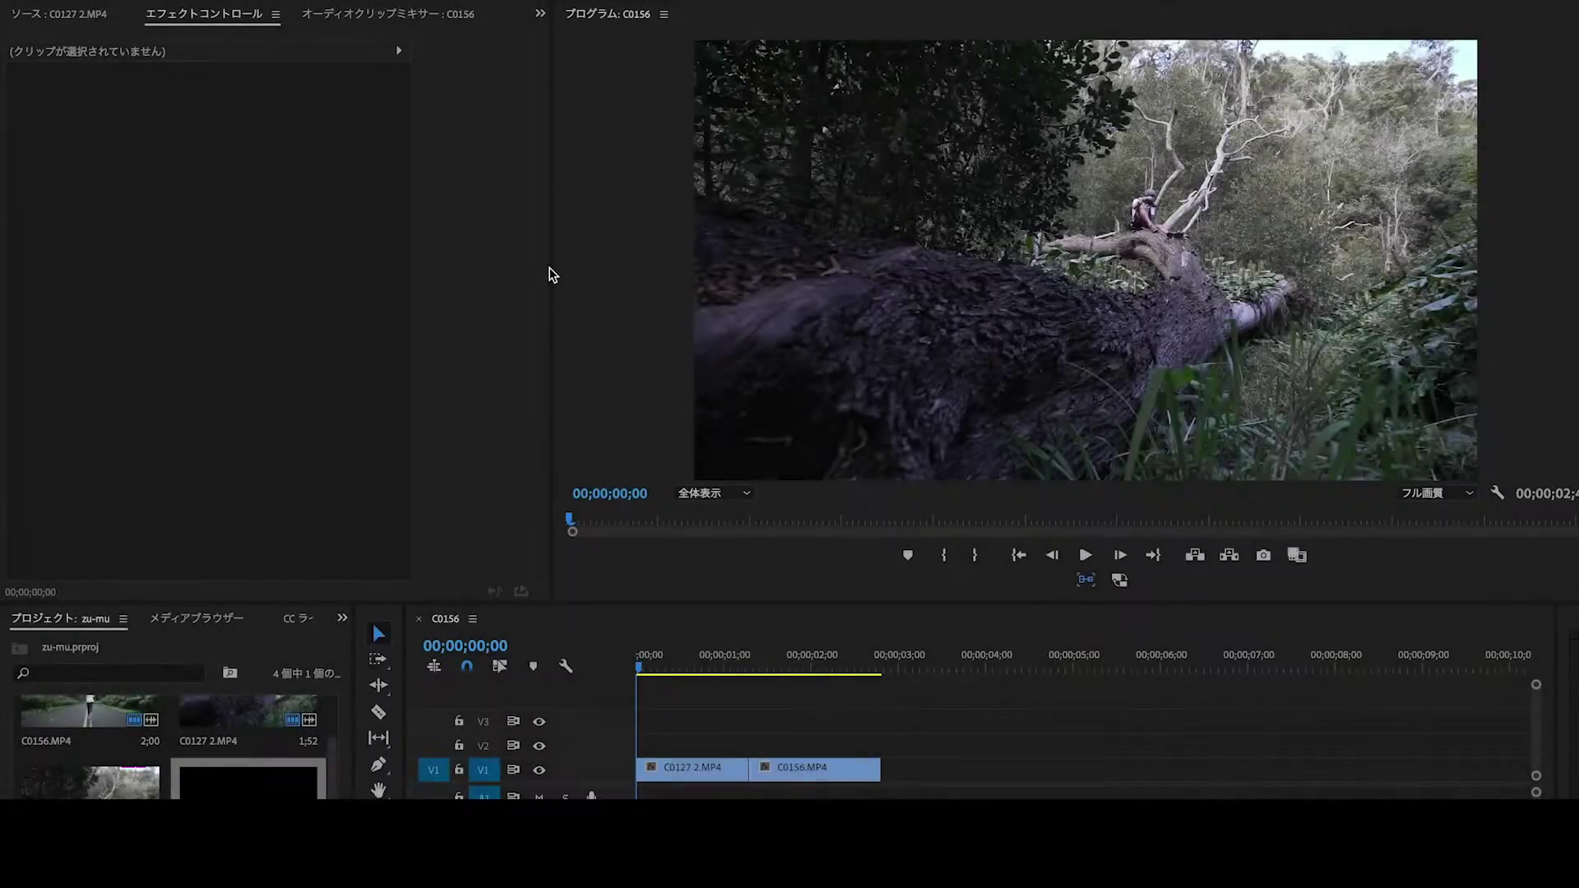
Step: Preview C0127 2.MP4 and C0156.MP4 on V1, then bring up the New Item list
{"action": "left_click", "coordinate": [644, 674]}
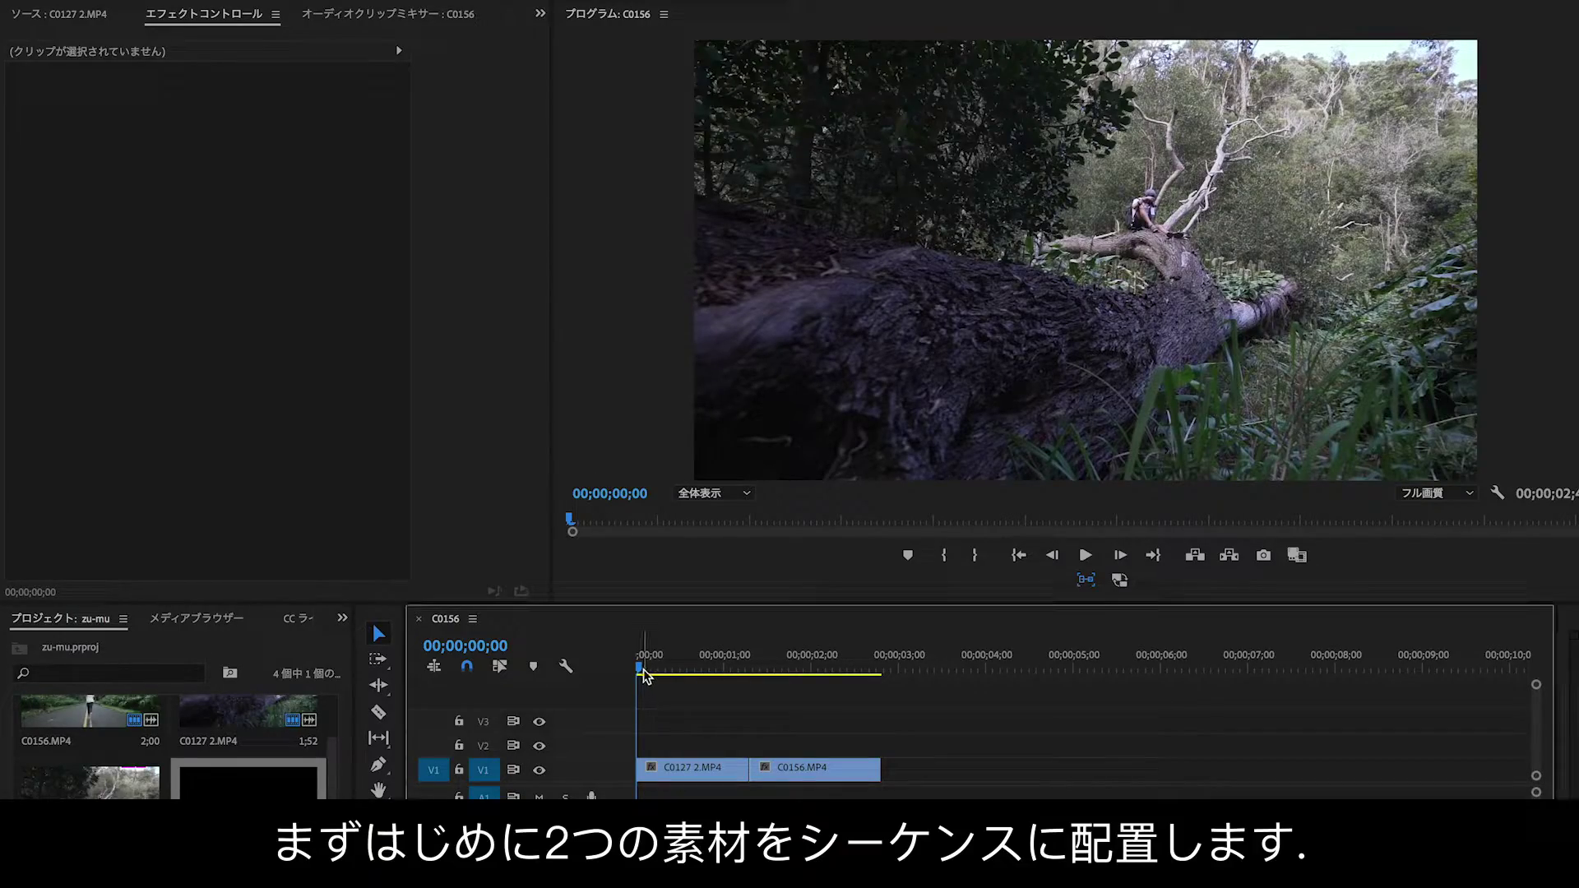
{"action": "mouse_move", "coordinate": [679, 679]}
{"action": "left_mouse_down"}
{"action": "mouse_move", "coordinate": [796, 689]}
{"action": "mouse_move", "coordinate": [643, 703]}
{"action": "left_mouse_up"}
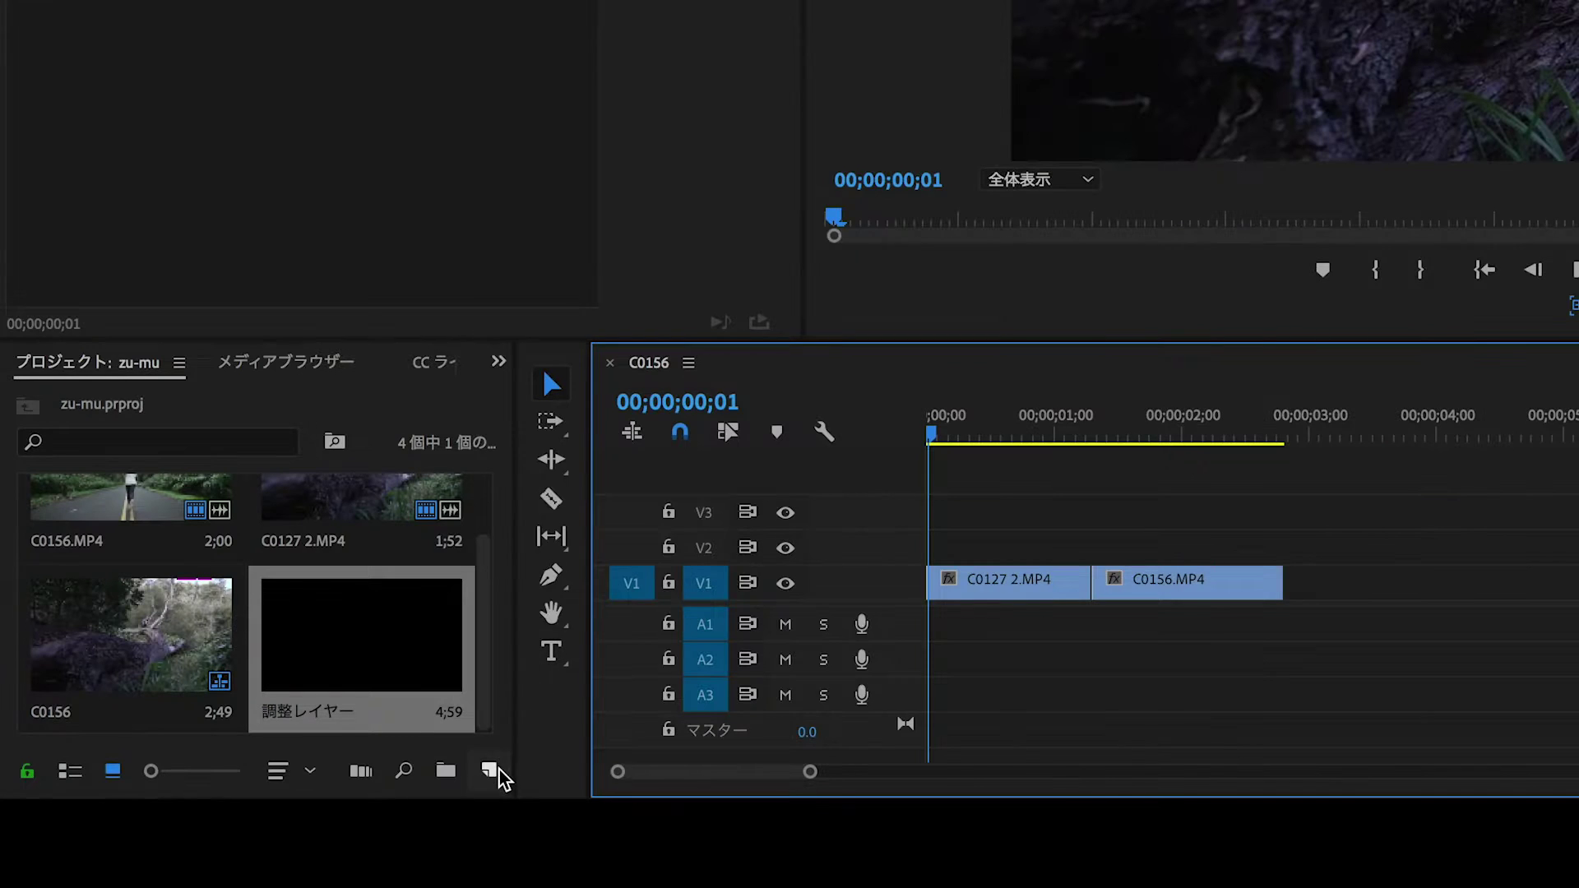
{"action": "left_click", "coordinate": [489, 770]}
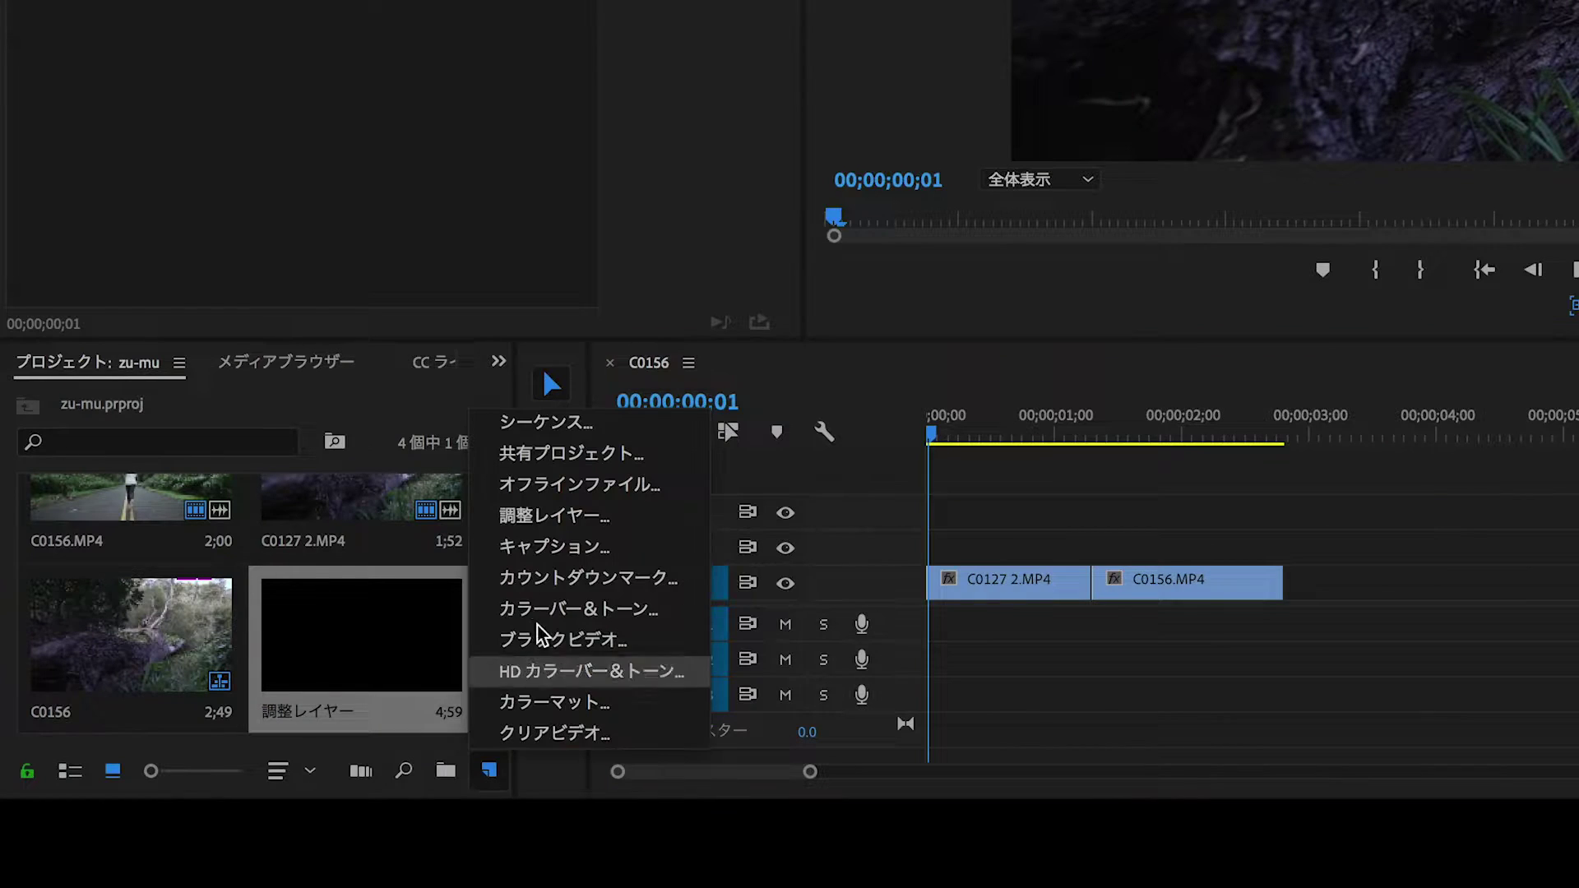
Step: Create two adjustment layers and place one on V2 over the cut, its end trimmed to the playhead
{"action": "left_click", "coordinate": [580, 518]}
{"action": "left_click", "coordinate": [1344, 218]}
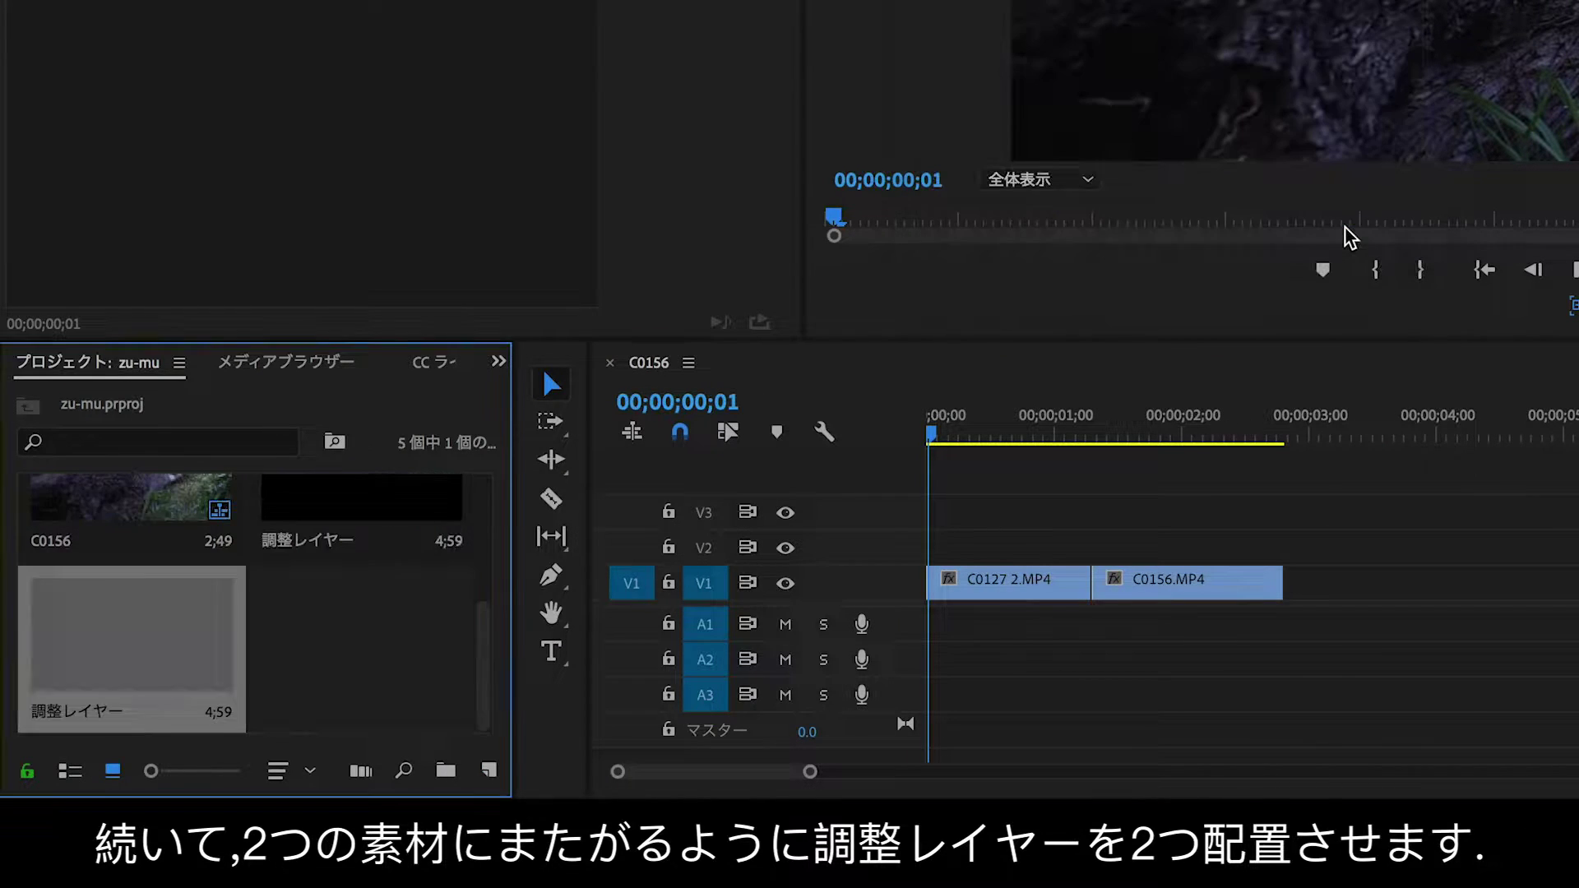
{"action": "left_click_drag", "start_coordinate": [335, 637], "coordinate": [999, 544]}
{"action": "left_click_drag", "start_coordinate": [938, 433], "coordinate": [1155, 436]}
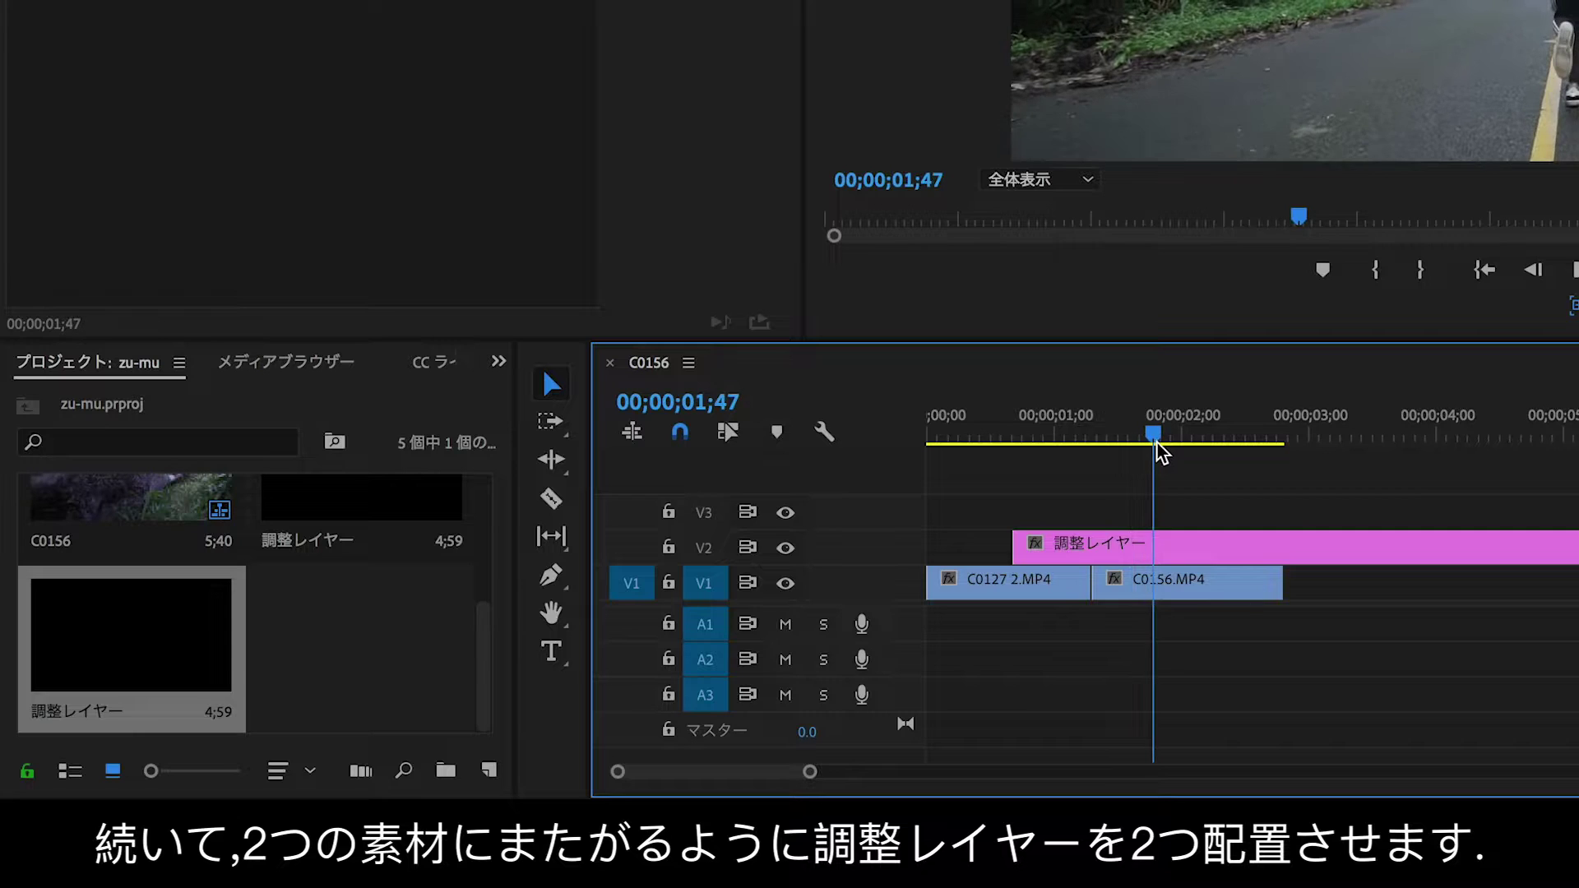
{"action": "key", "text": "w"}
{"action": "key", "text": "="}
{"action": "key", "text": "="}
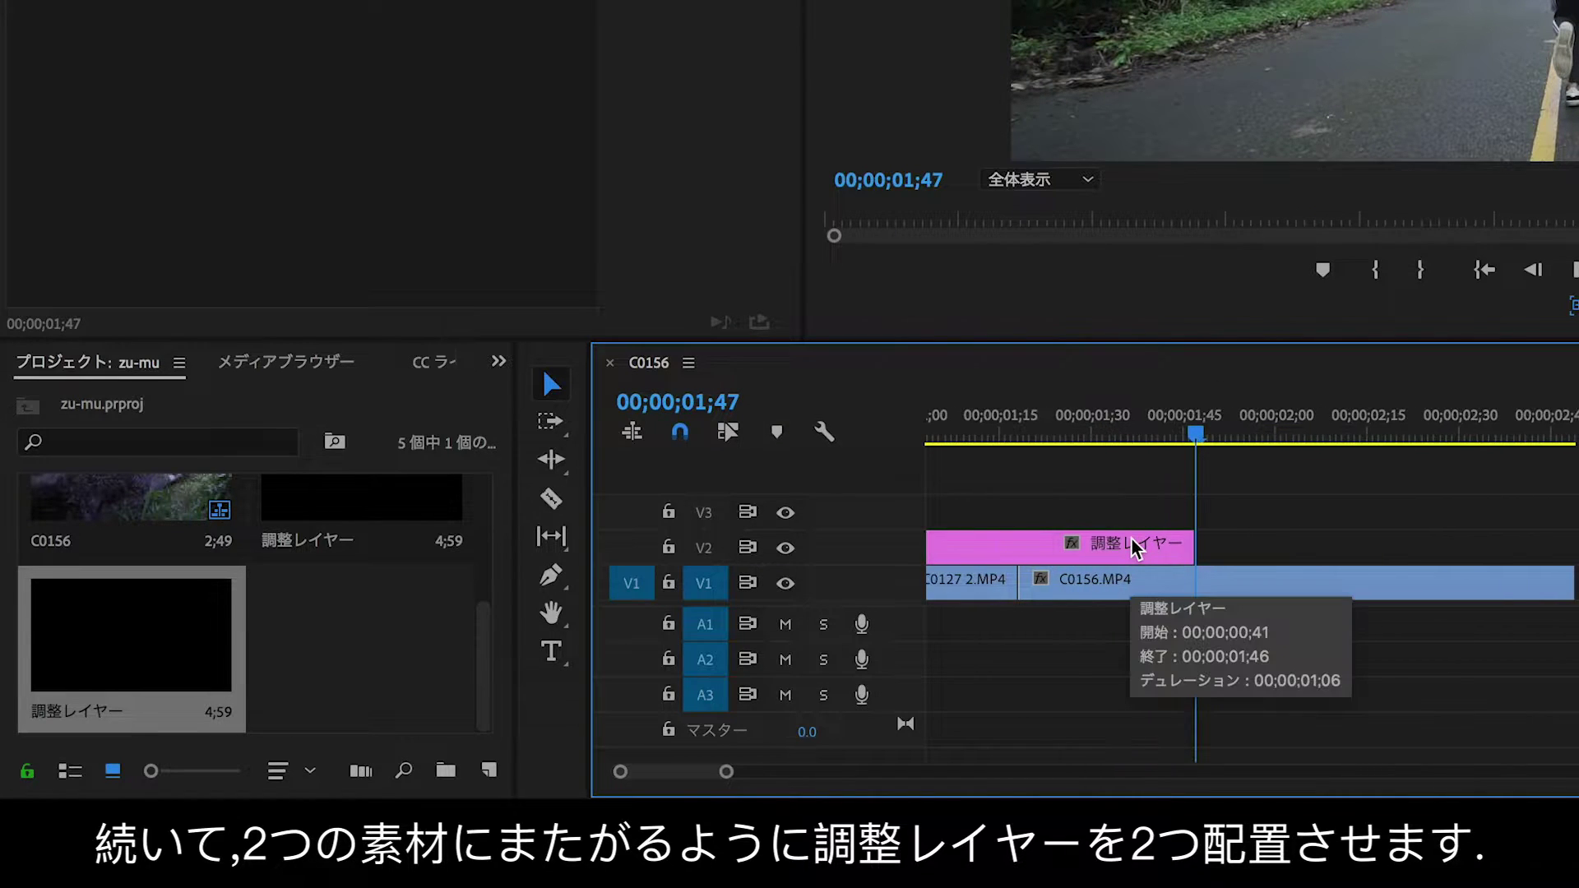
{"action": "key", "text": "="}
Step: Place the second adjustment layer on V3, trim its end, and make the V2 layer start at C0156.MP4
{"action": "left_click_drag", "start_coordinate": [184, 630], "coordinate": [1034, 510]}
{"action": "left_click_drag", "start_coordinate": [1409, 433], "coordinate": [1438, 434]}
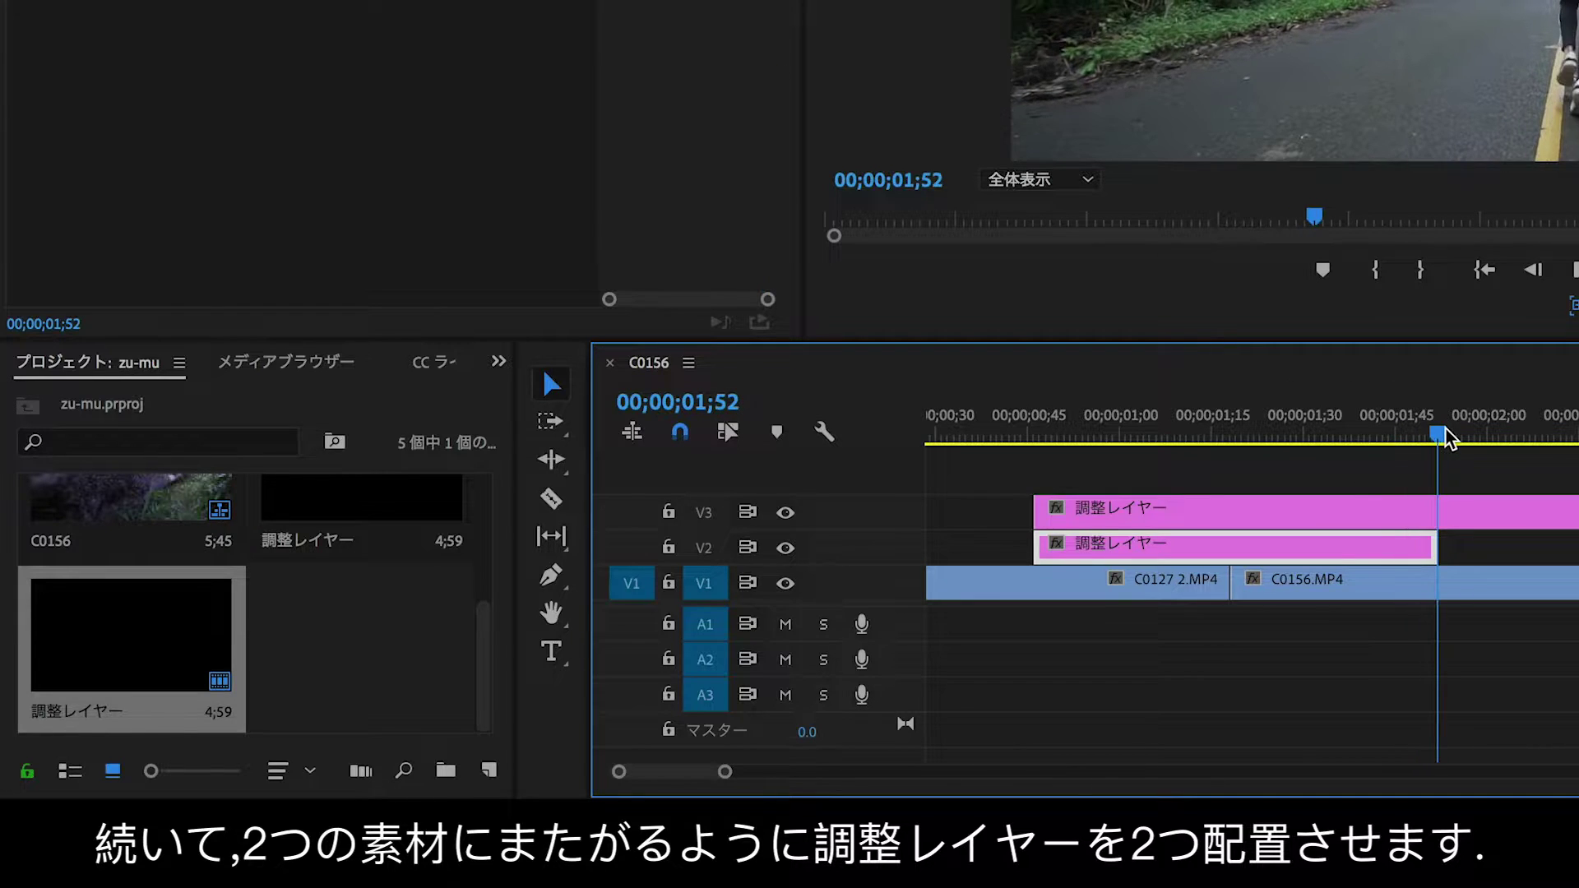
{"action": "key", "text": "w"}
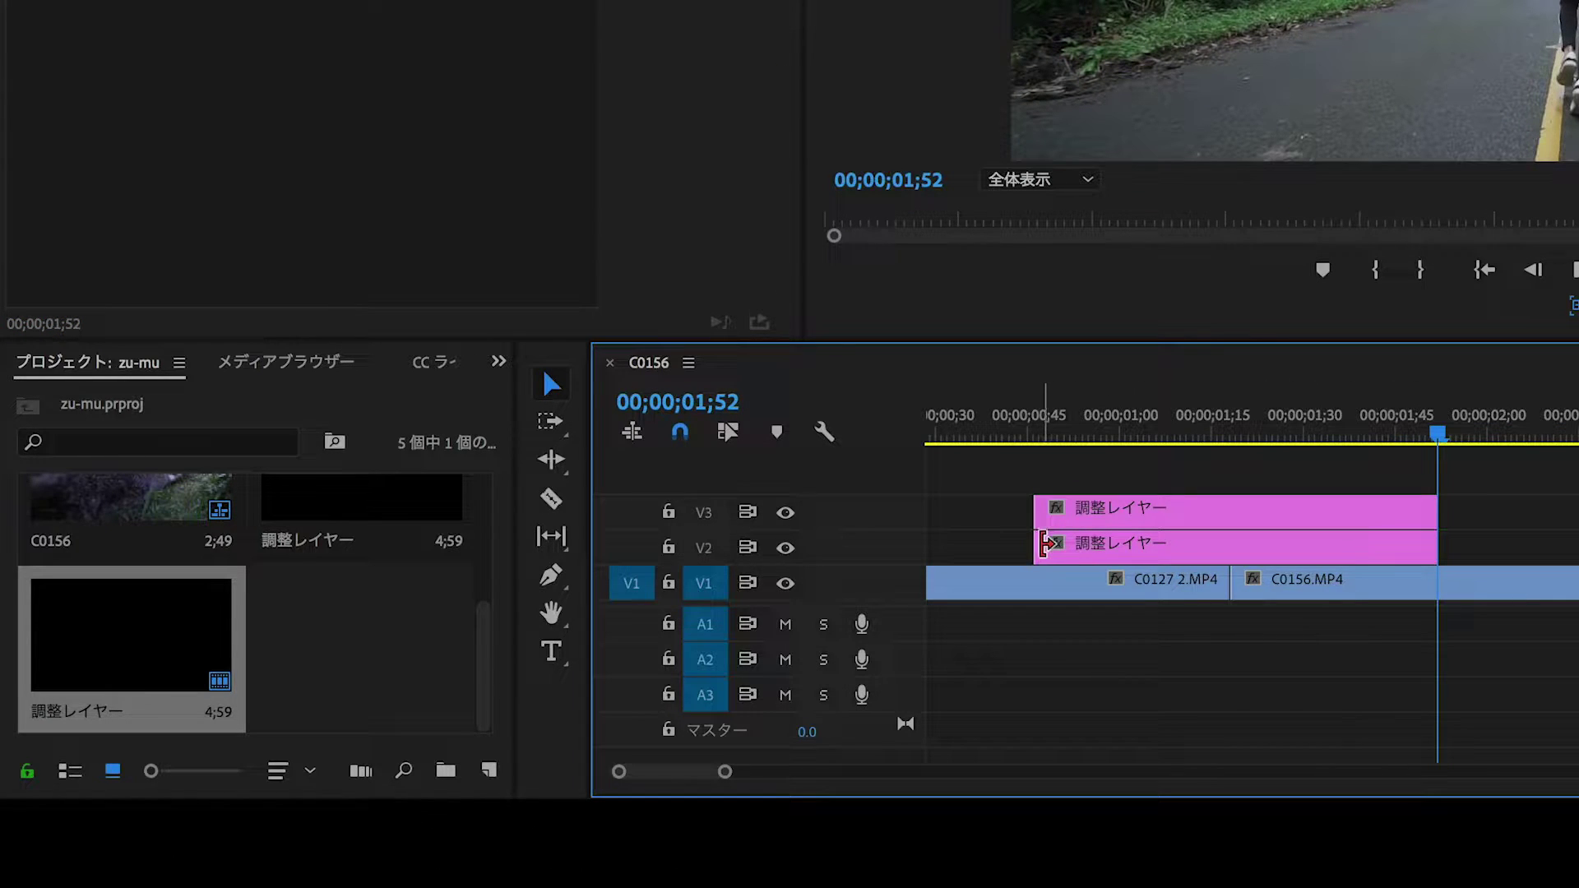
{"action": "left_click", "coordinate": [1072, 550]}
{"action": "mouse_move", "coordinate": [1036, 547]}
{"action": "left_mouse_down"}
{"action": "mouse_move", "coordinate": [1246, 544]}
{"action": "mouse_move", "coordinate": [1233, 544]}
{"action": "left_mouse_up"}
{"action": "mouse_move", "coordinate": [1434, 434]}
{"action": "left_mouse_down"}
{"action": "mouse_move", "coordinate": [1182, 440]}
{"action": "mouse_move", "coordinate": [1247, 437]}
{"action": "left_mouse_up"}
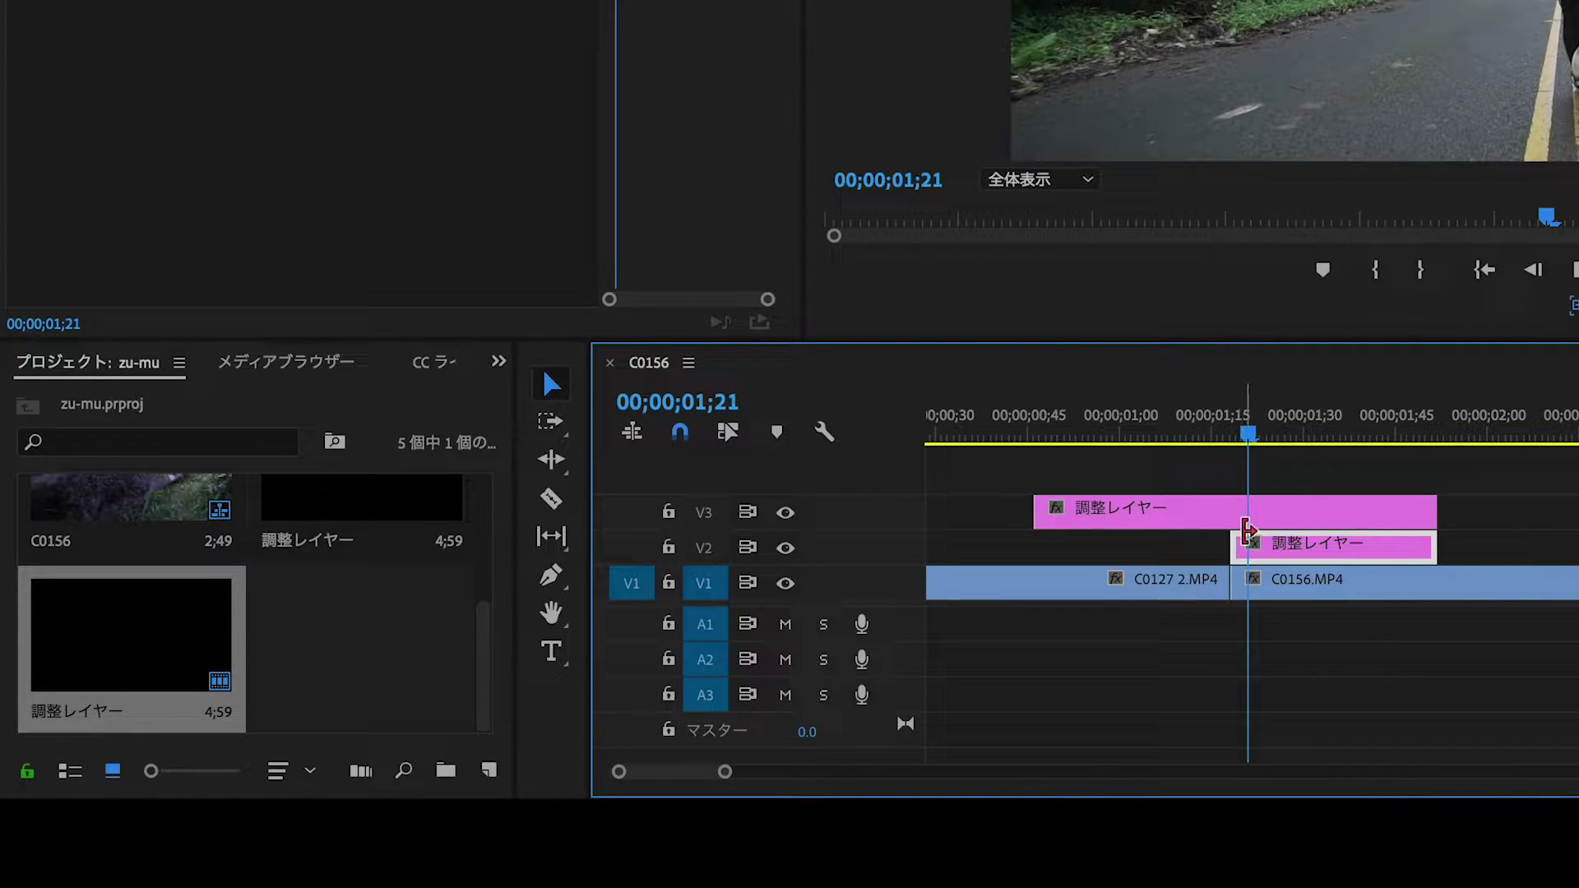
{"action": "scroll", "coordinate": [334, 360], "scroll_direction": "down", "scroll_amount": 4}
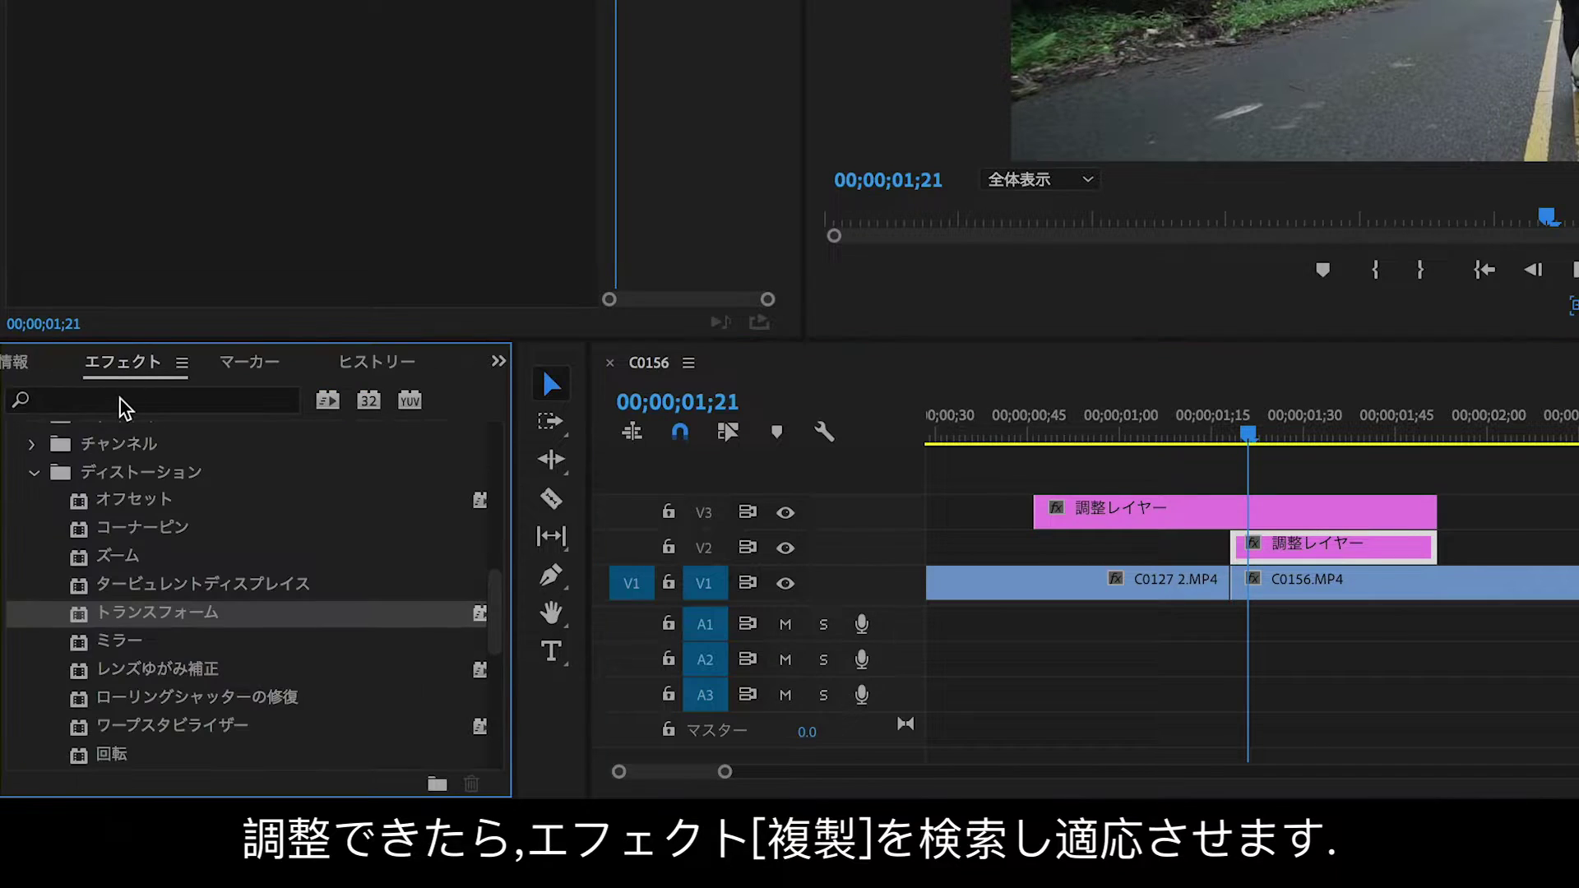
Step: Find the 複製 (Replicate) effect under スタイライズ and apply it to the V2 adjustment layer
{"action": "left_click", "coordinate": [119, 401]}
{"action": "type", "text": "複製"}
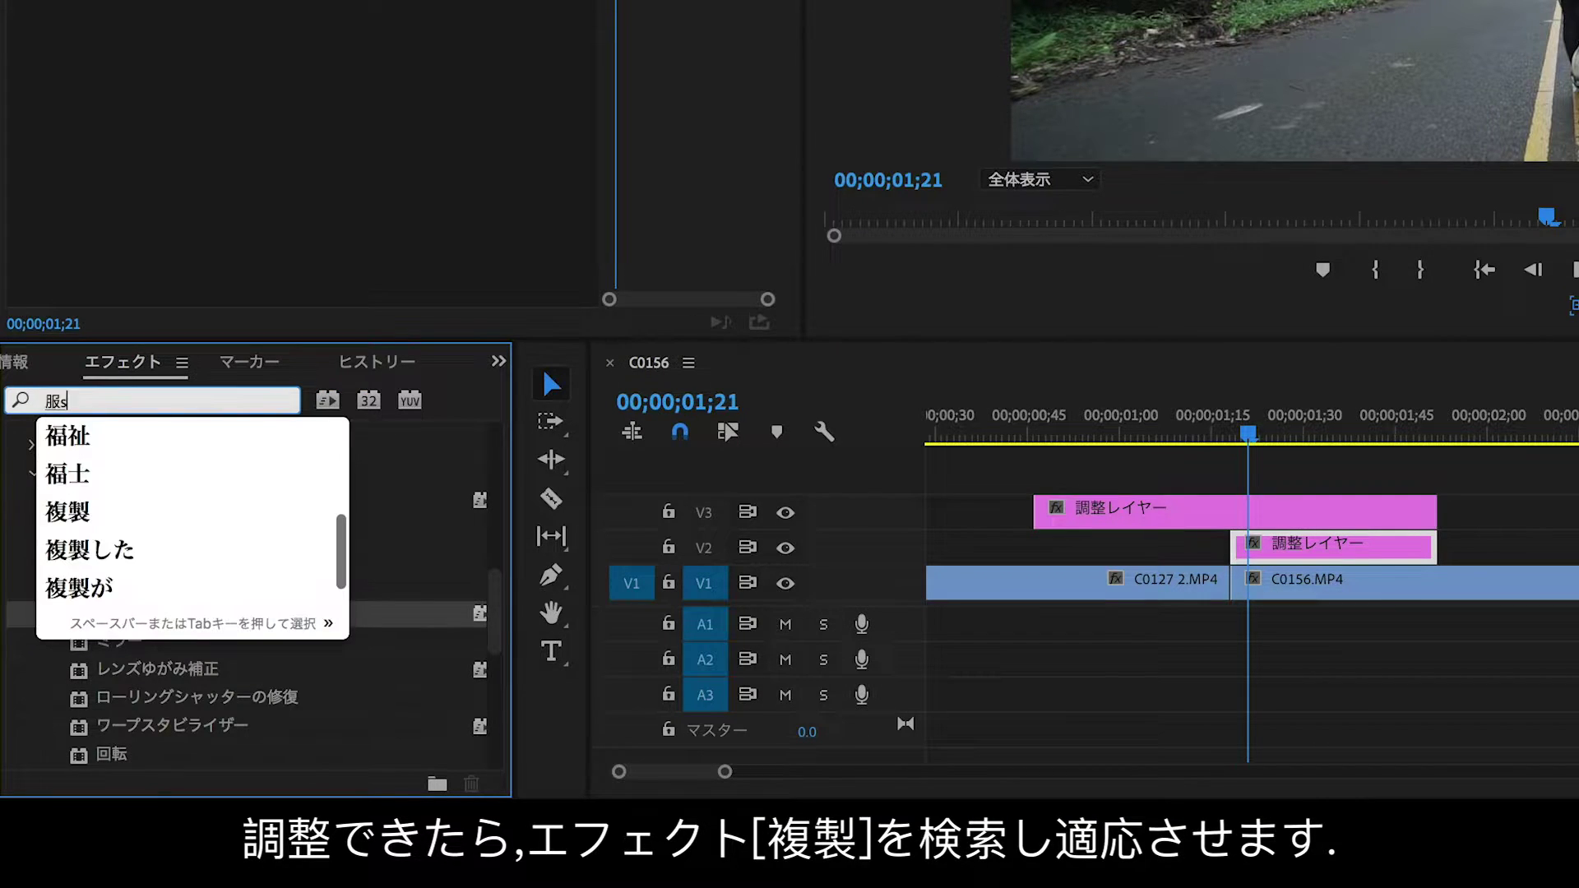
{"action": "key", "text": "Return"}
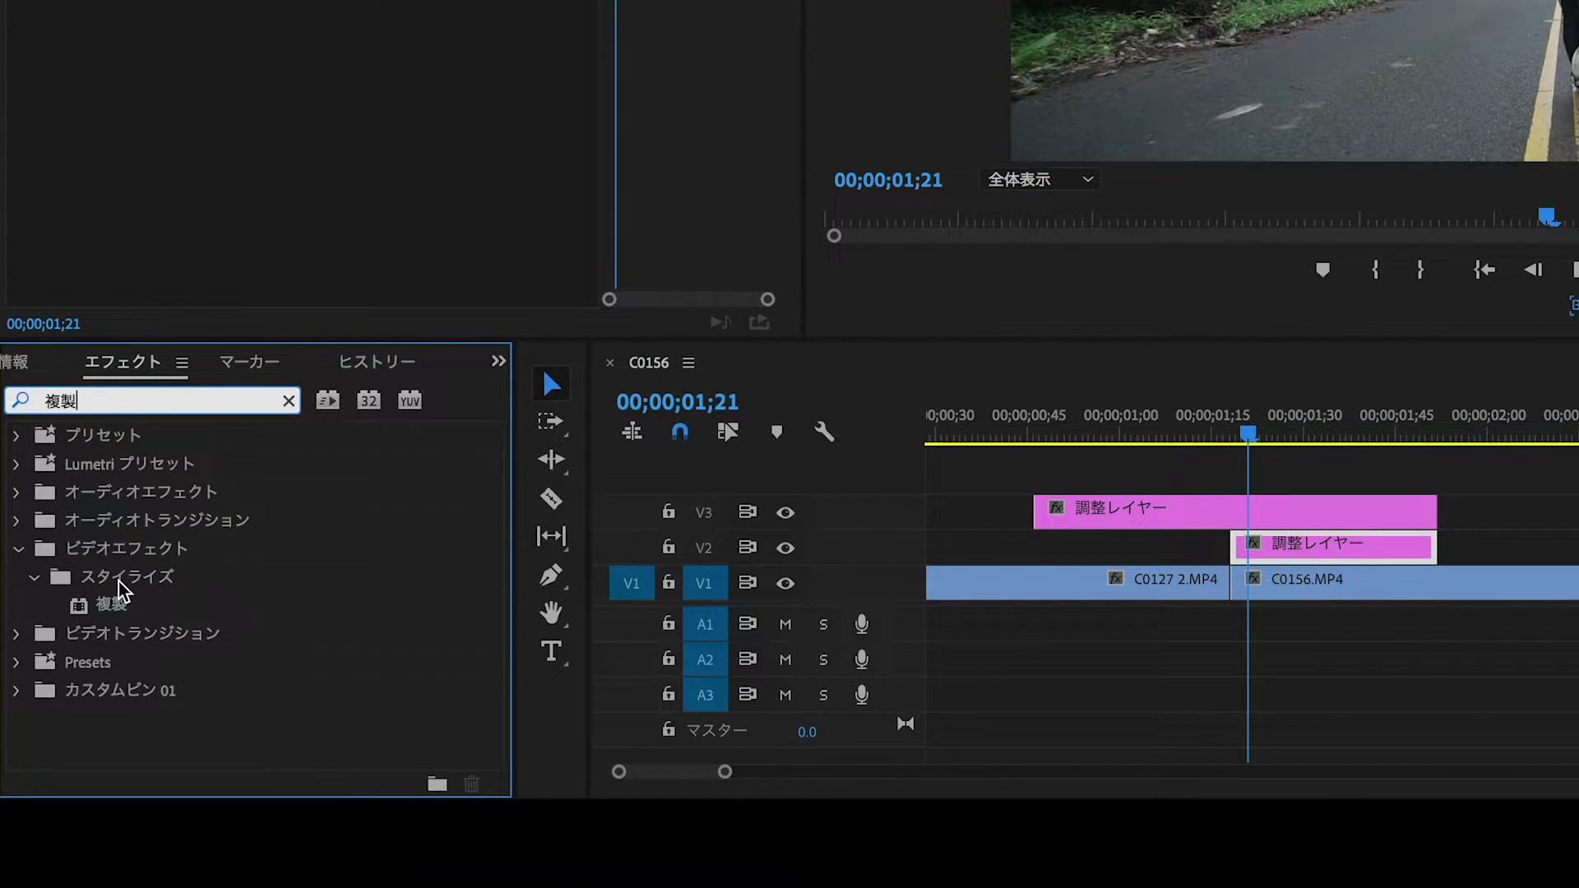
{"action": "left_click", "coordinate": [123, 582]}
{"action": "left_click", "coordinate": [118, 609]}
{"action": "left_click_drag", "start_coordinate": [118, 615], "coordinate": [1266, 548]}
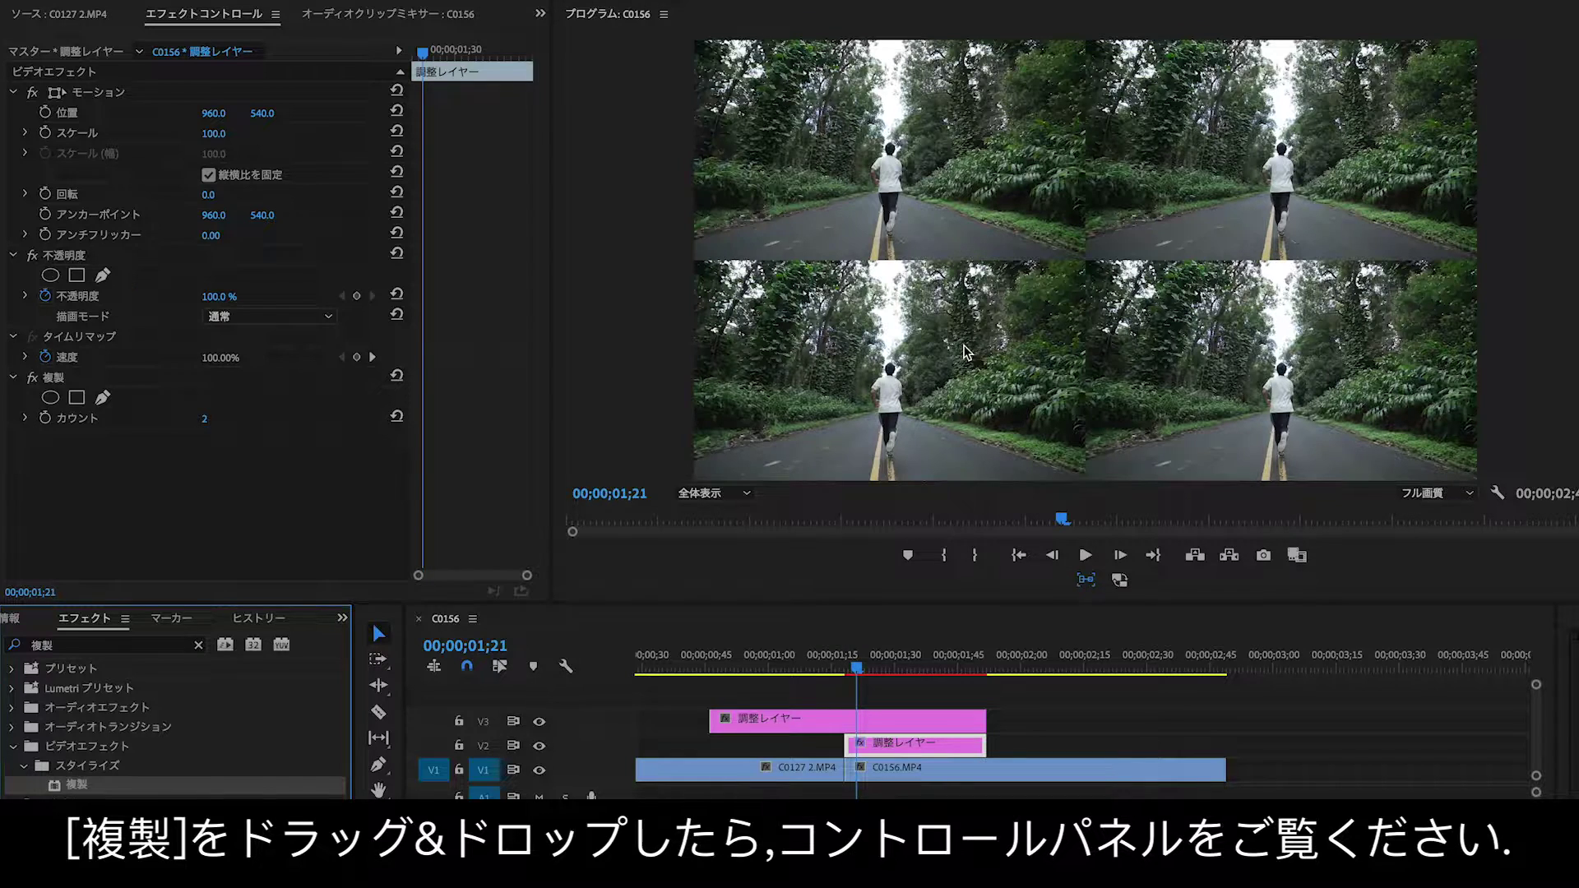
Step: Set the 複製 count to 3 to tile the frame into a 3×3 grid
{"action": "left_click", "coordinate": [210, 416]}
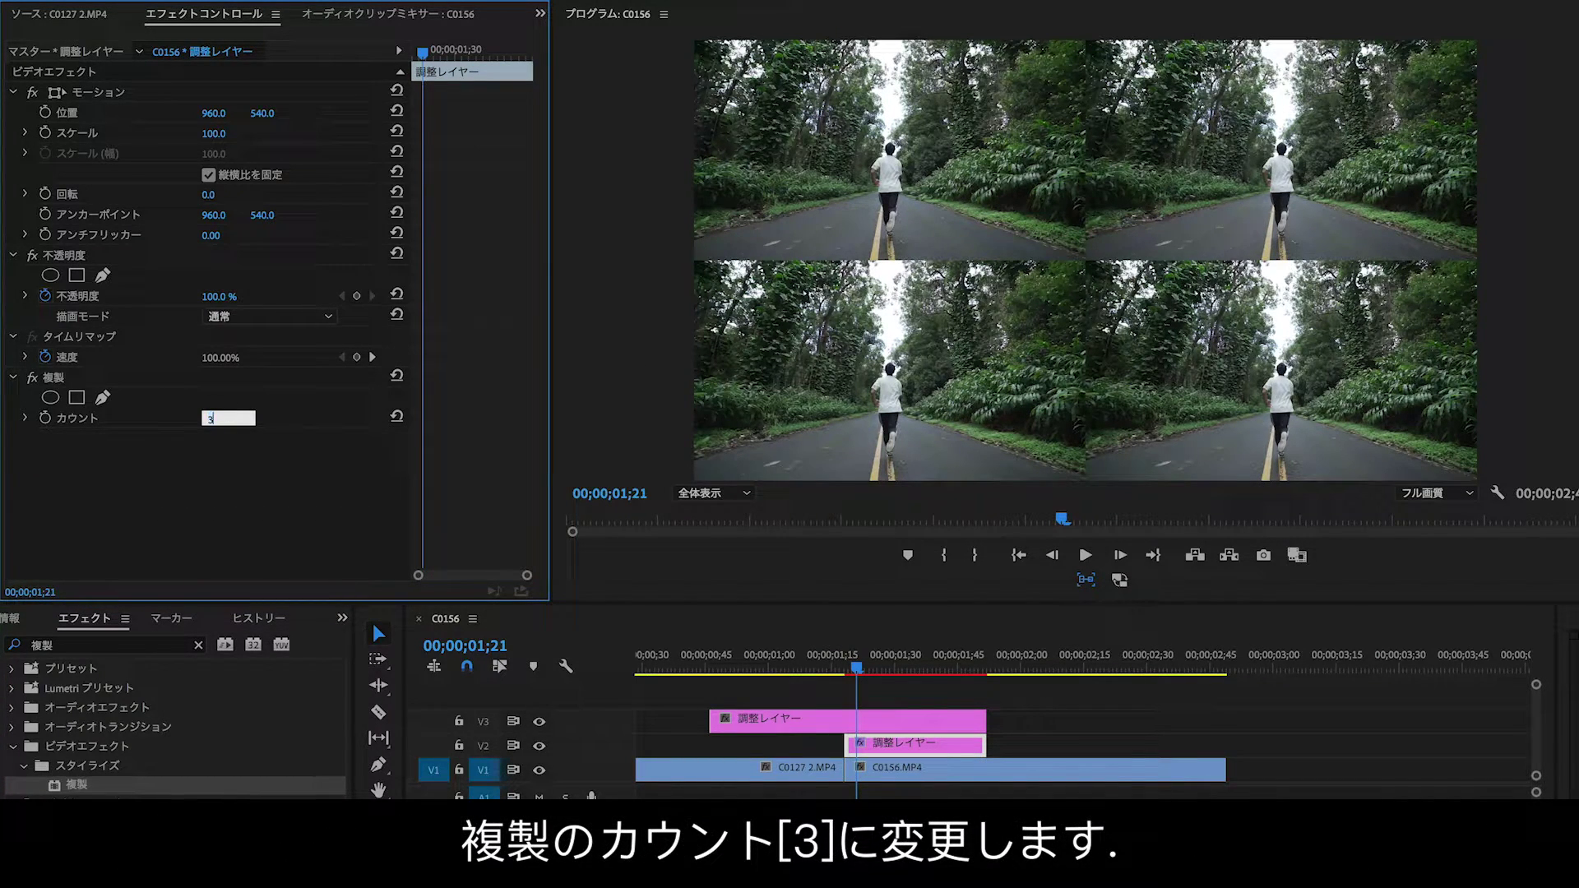
{"action": "key", "text": "Return"}
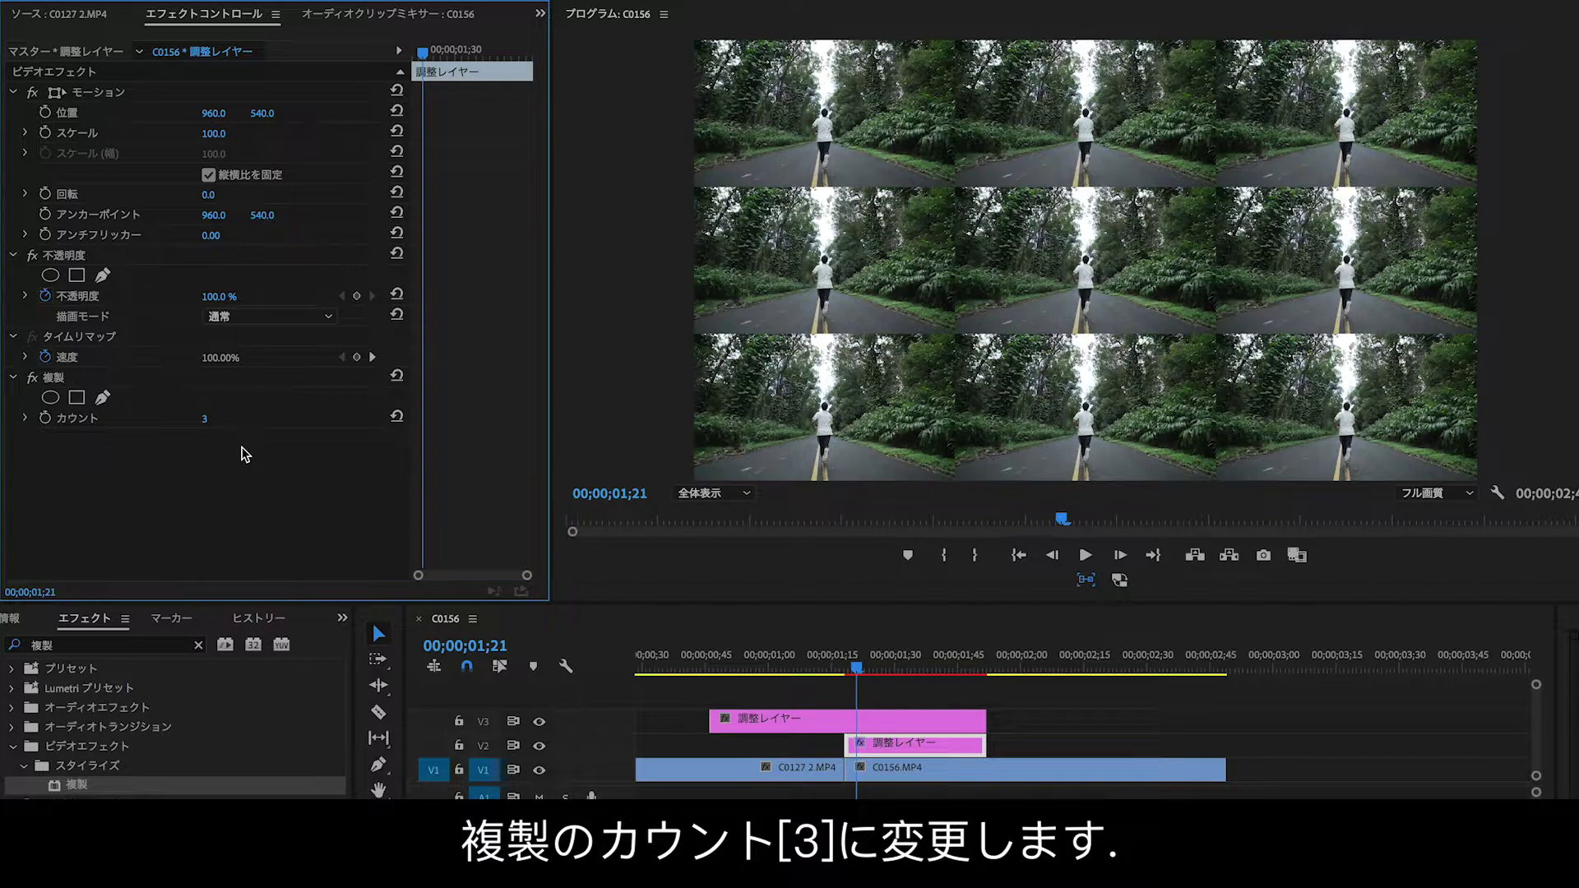
{"action": "left_click", "coordinate": [856, 670]}
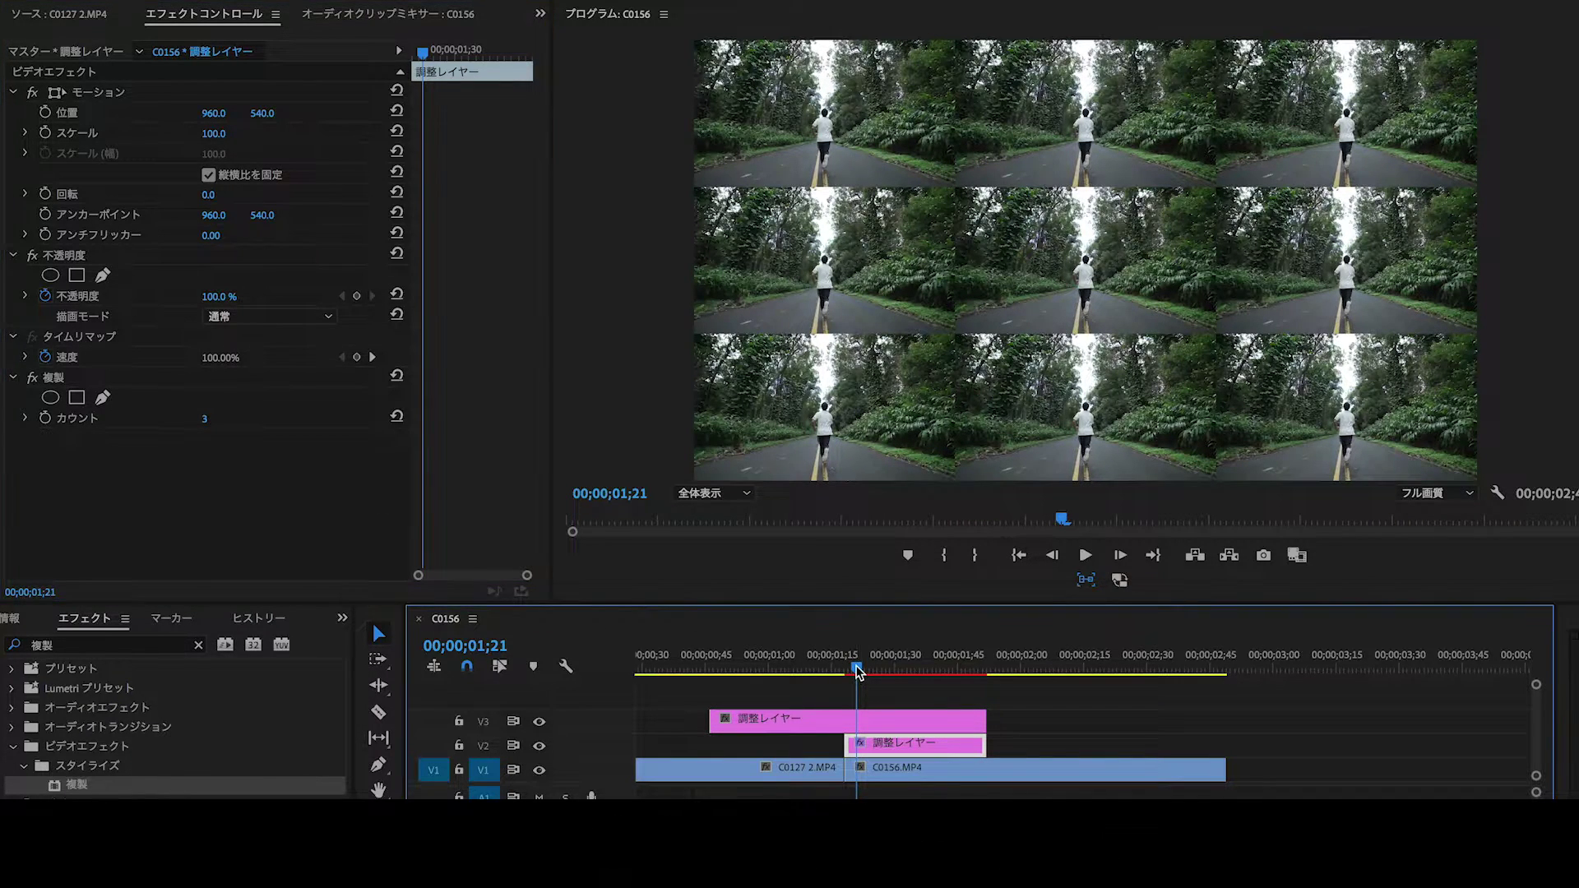
Step: Search for ミラー (Mirror) and apply it to the V2 adjustment layer
{"action": "left_click", "coordinate": [156, 642]}
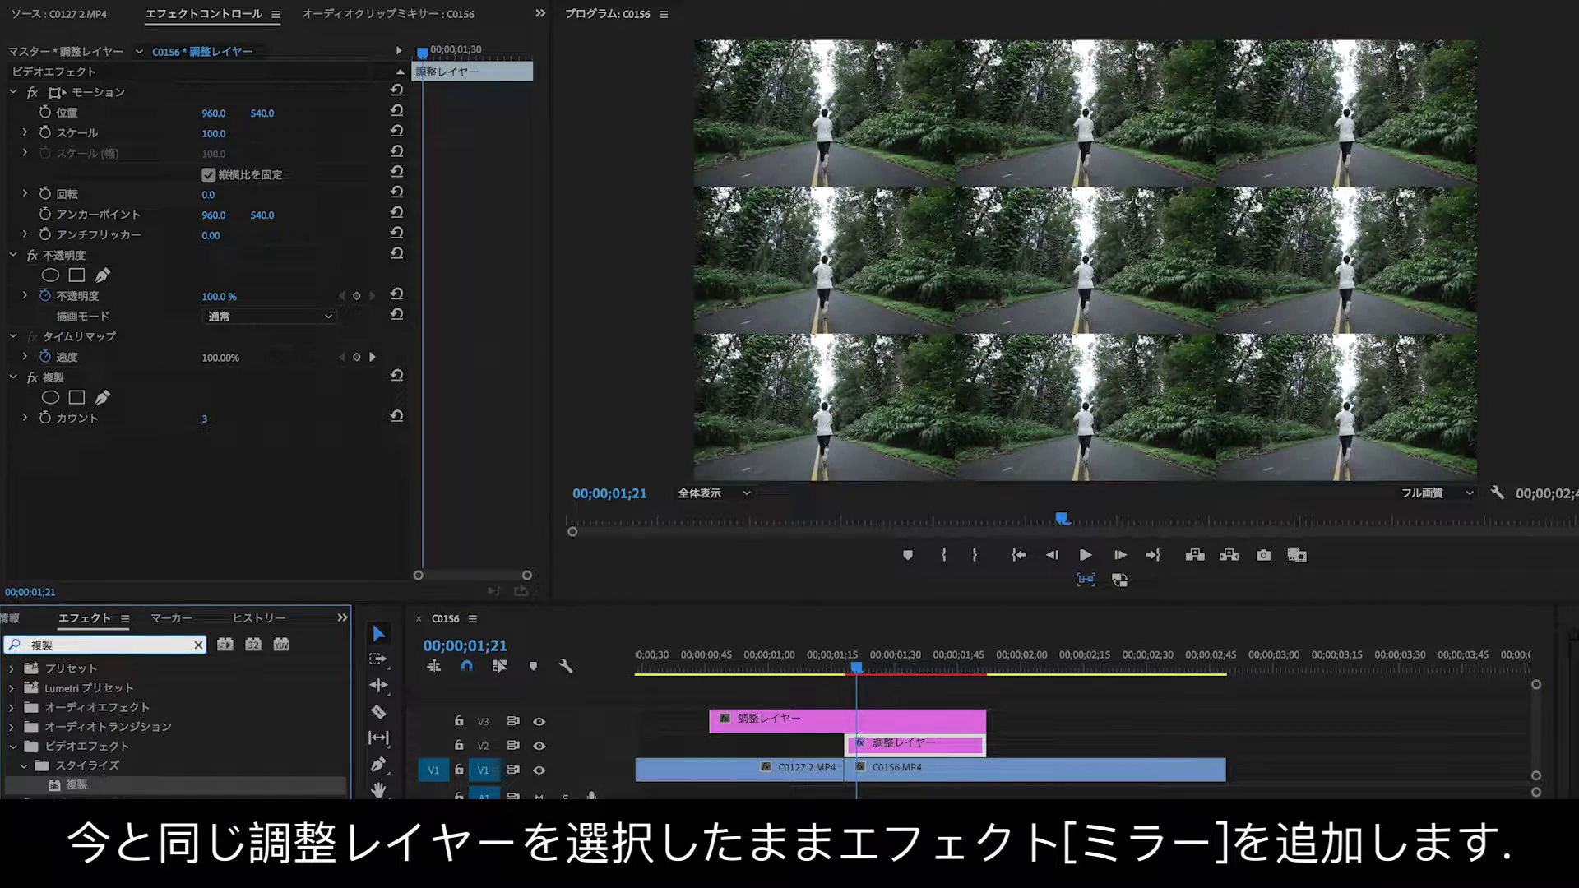
{"action": "key", "text": "BackSpace"}
{"action": "key", "text": "BackSpace"}
{"action": "type", "text": "らー"}
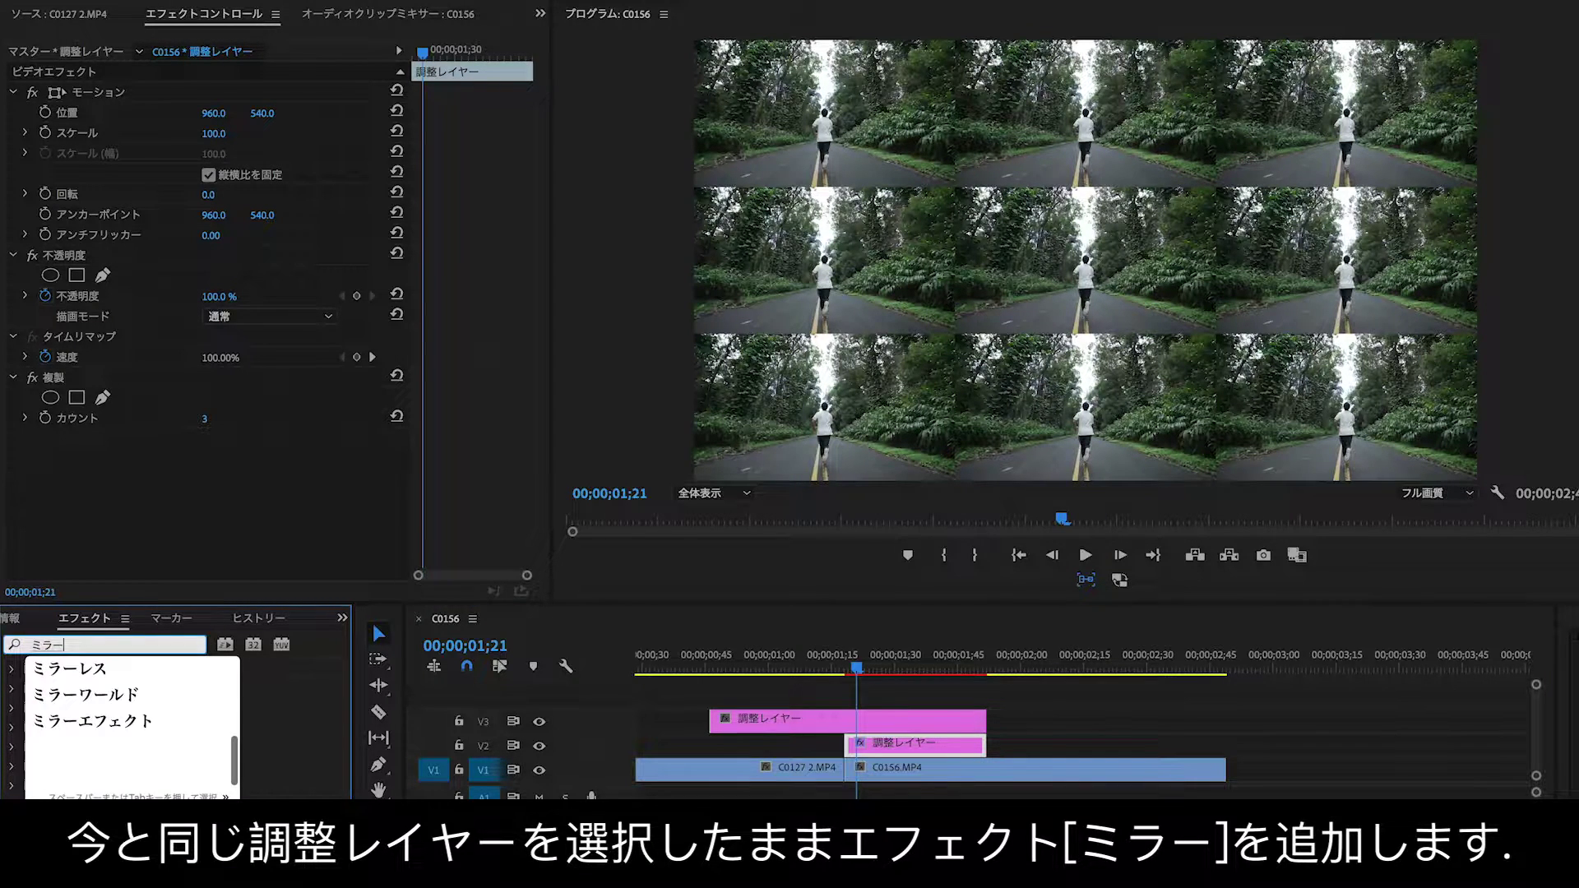
{"action": "key", "text": "Return"}
{"action": "left_click_drag", "start_coordinate": [86, 788], "coordinate": [859, 745]}
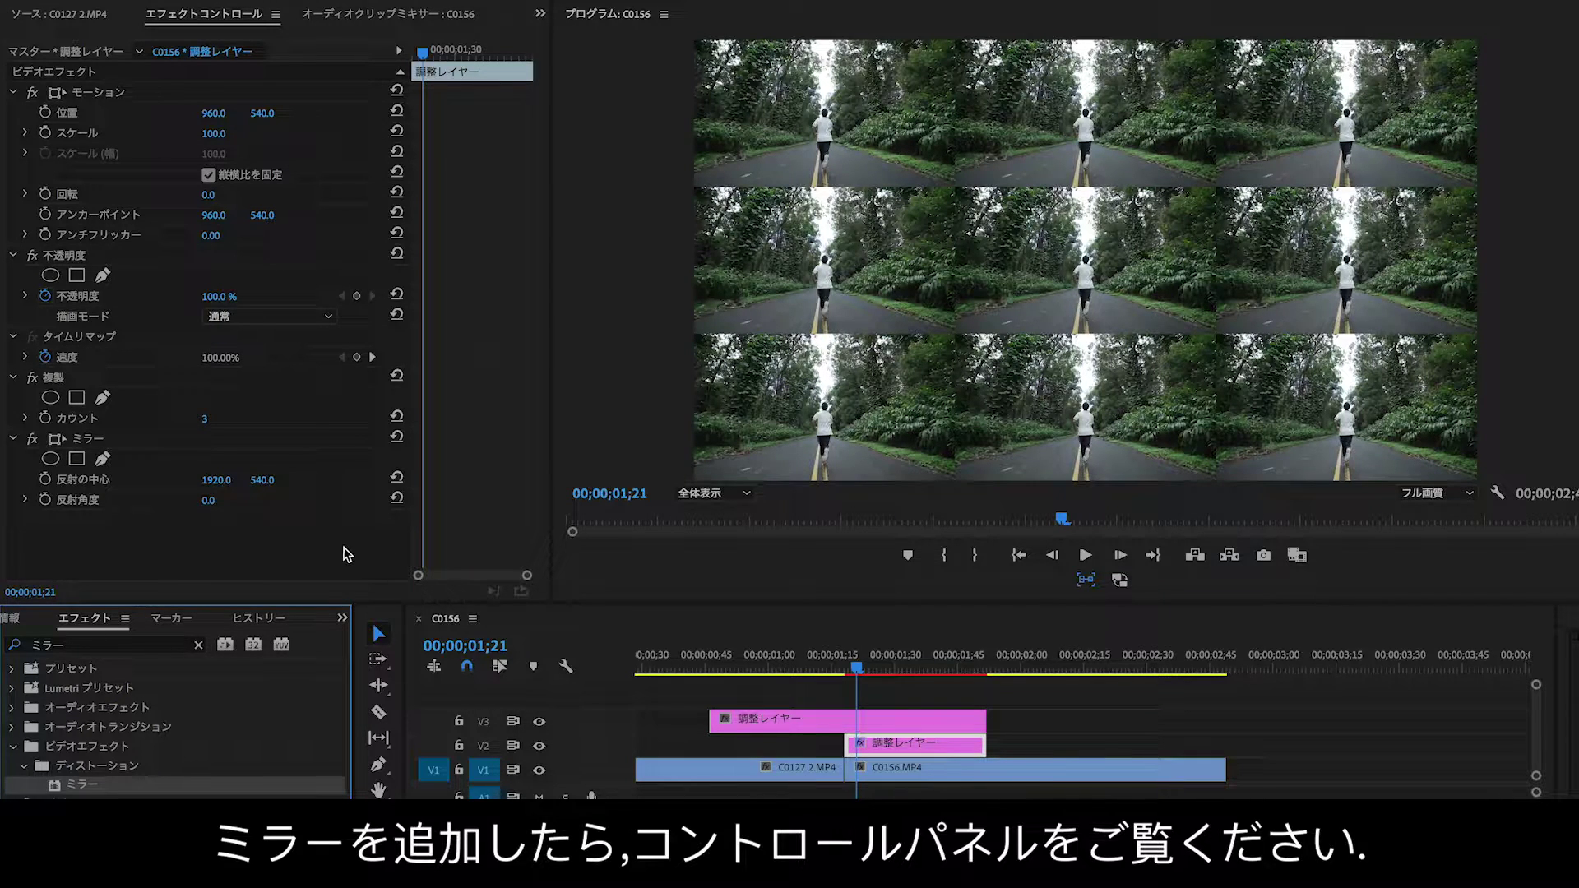
Step: Give the Mirror a 90° reflection angle and centre 1920, 718, then add a second ミラー
{"action": "left_click", "coordinate": [109, 445]}
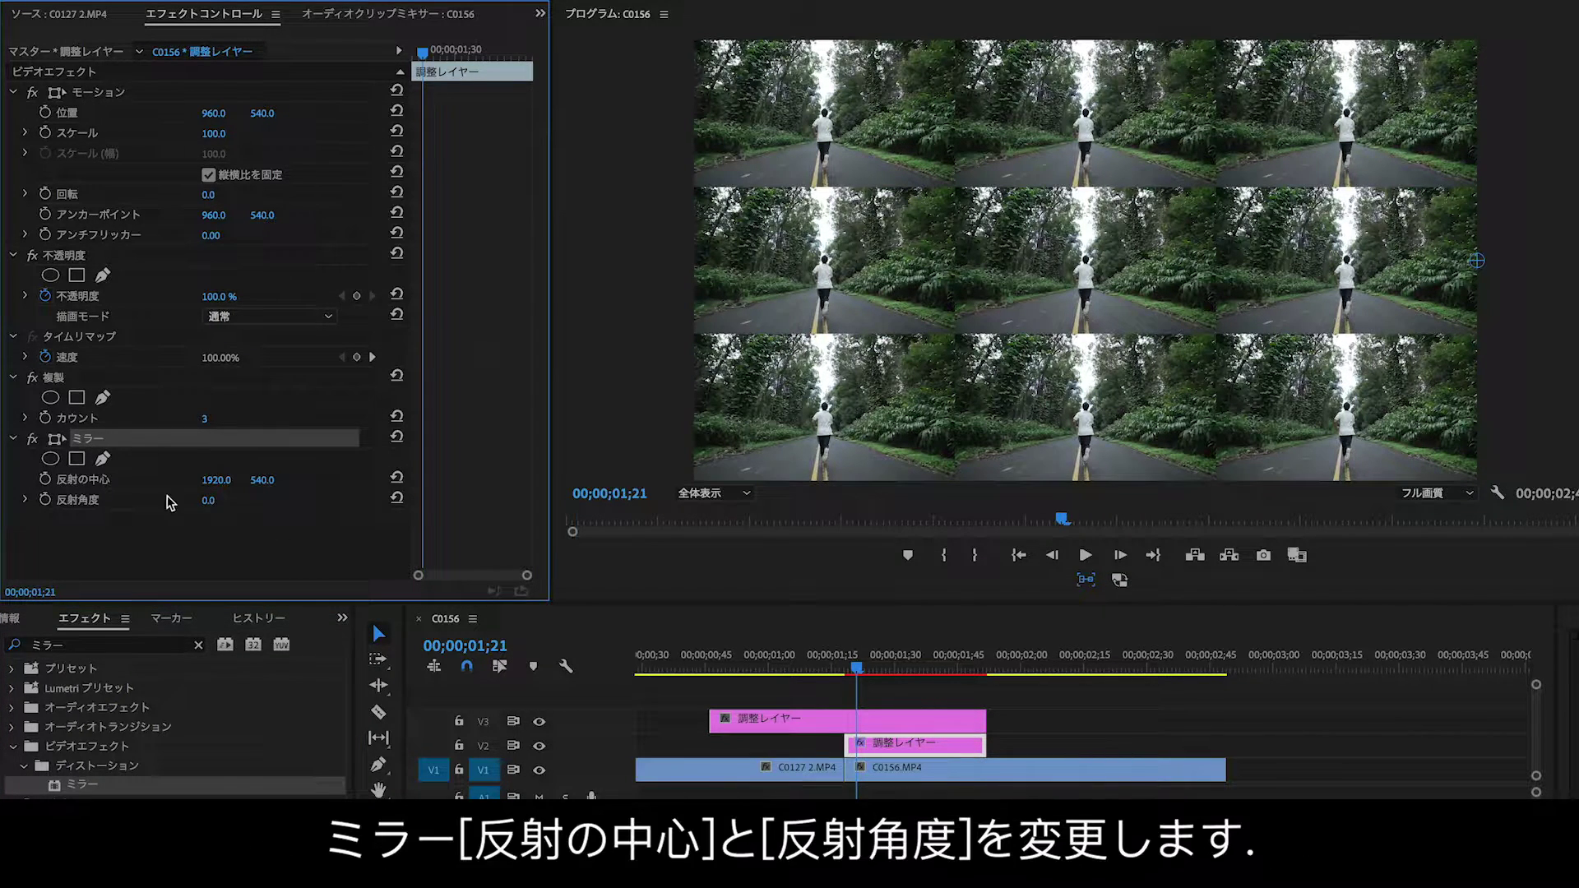
{"action": "left_click", "coordinate": [205, 503]}
{"action": "type", "text": "90"}
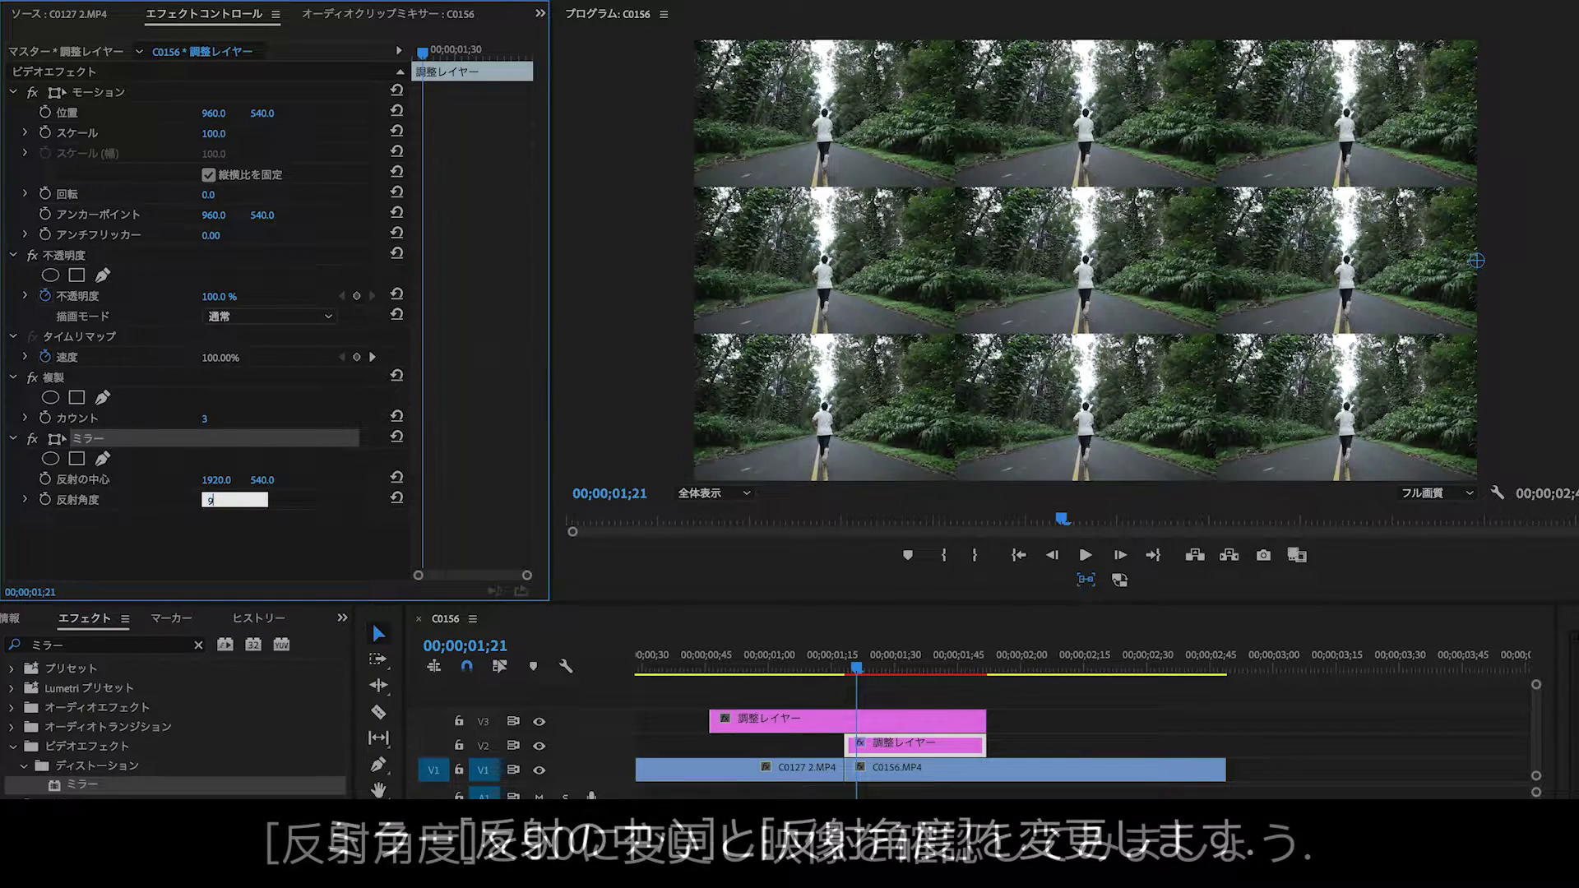
{"action": "key", "text": "Return"}
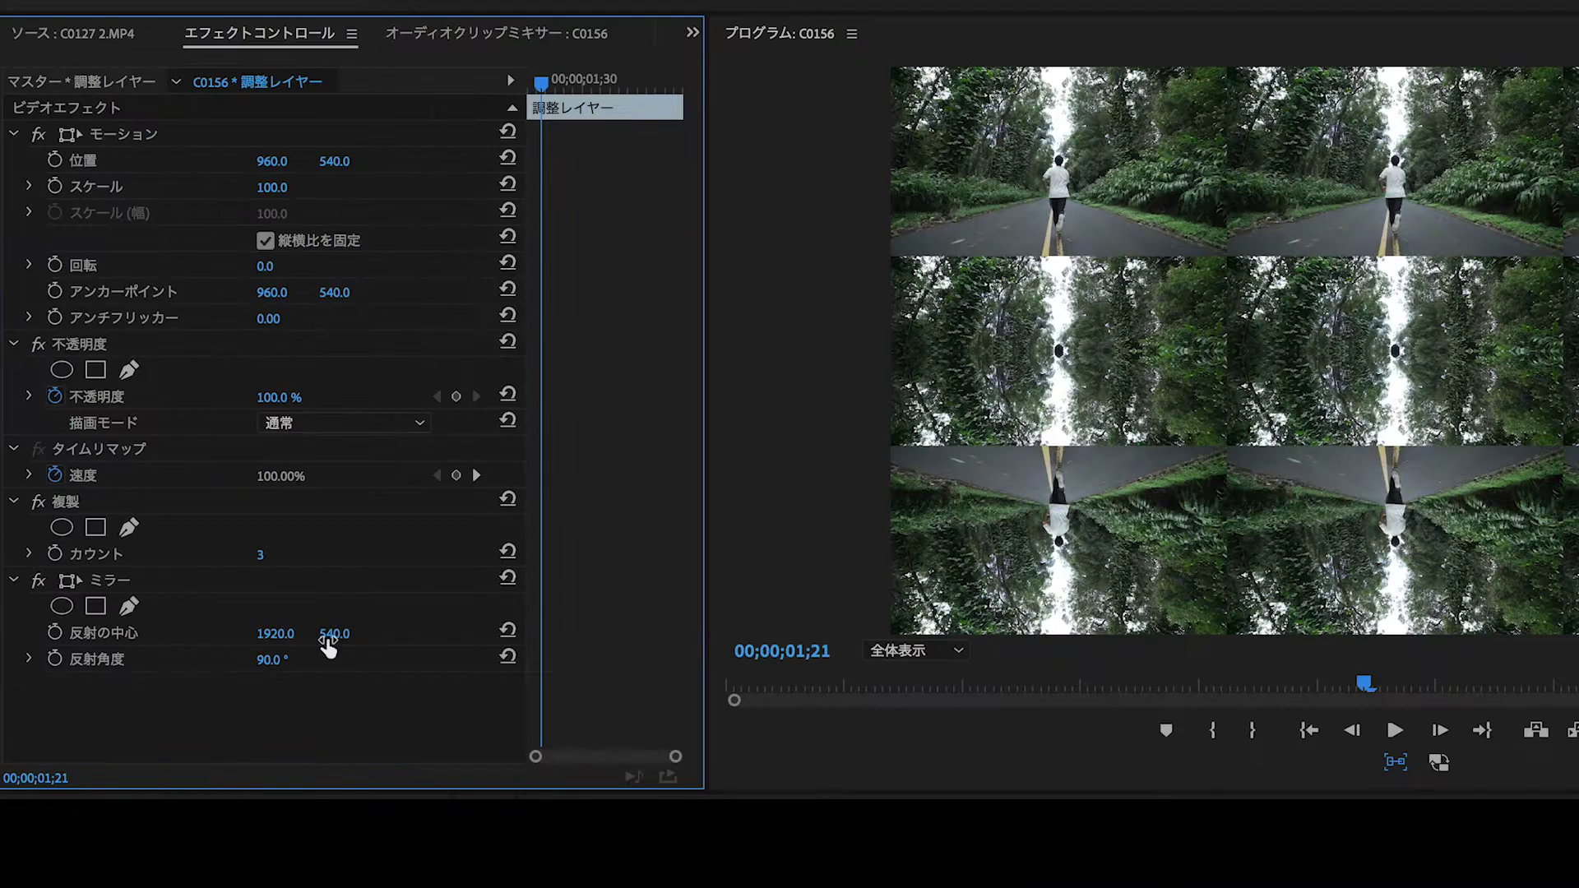
{"action": "mouse_move", "coordinate": [328, 645]}
{"action": "left_mouse_down"}
{"action": "mouse_move", "coordinate": [411, 645]}
{"action": "mouse_move", "coordinate": [335, 633]}
{"action": "left_mouse_up"}
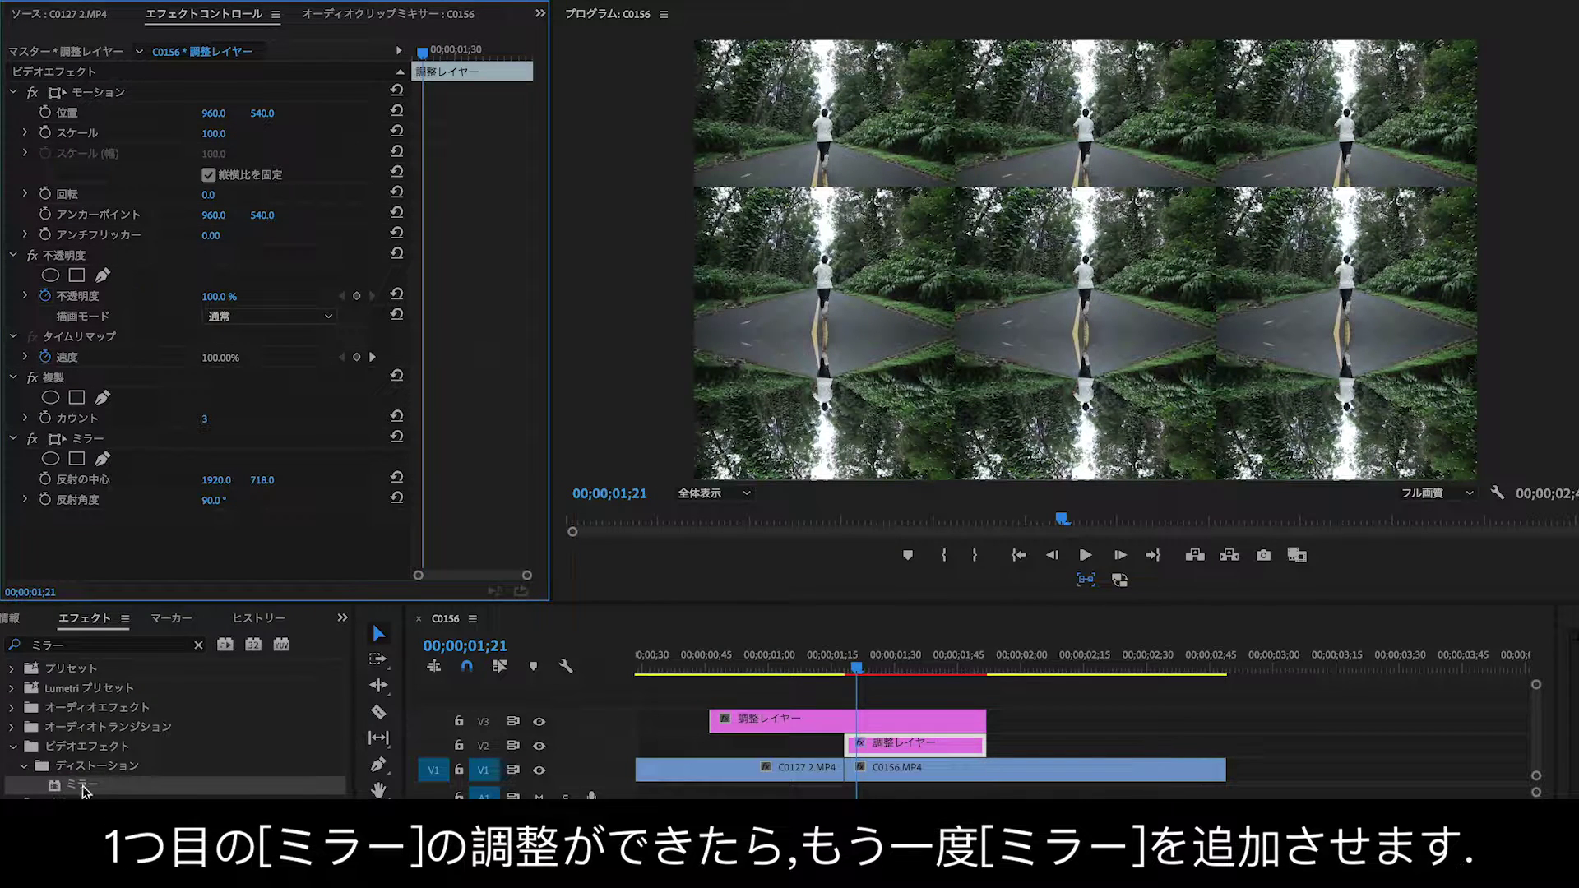
{"action": "left_click_drag", "start_coordinate": [84, 791], "coordinate": [880, 742]}
{"action": "scroll", "coordinate": [318, 521], "scroll_direction": "down", "scroll_amount": 1}
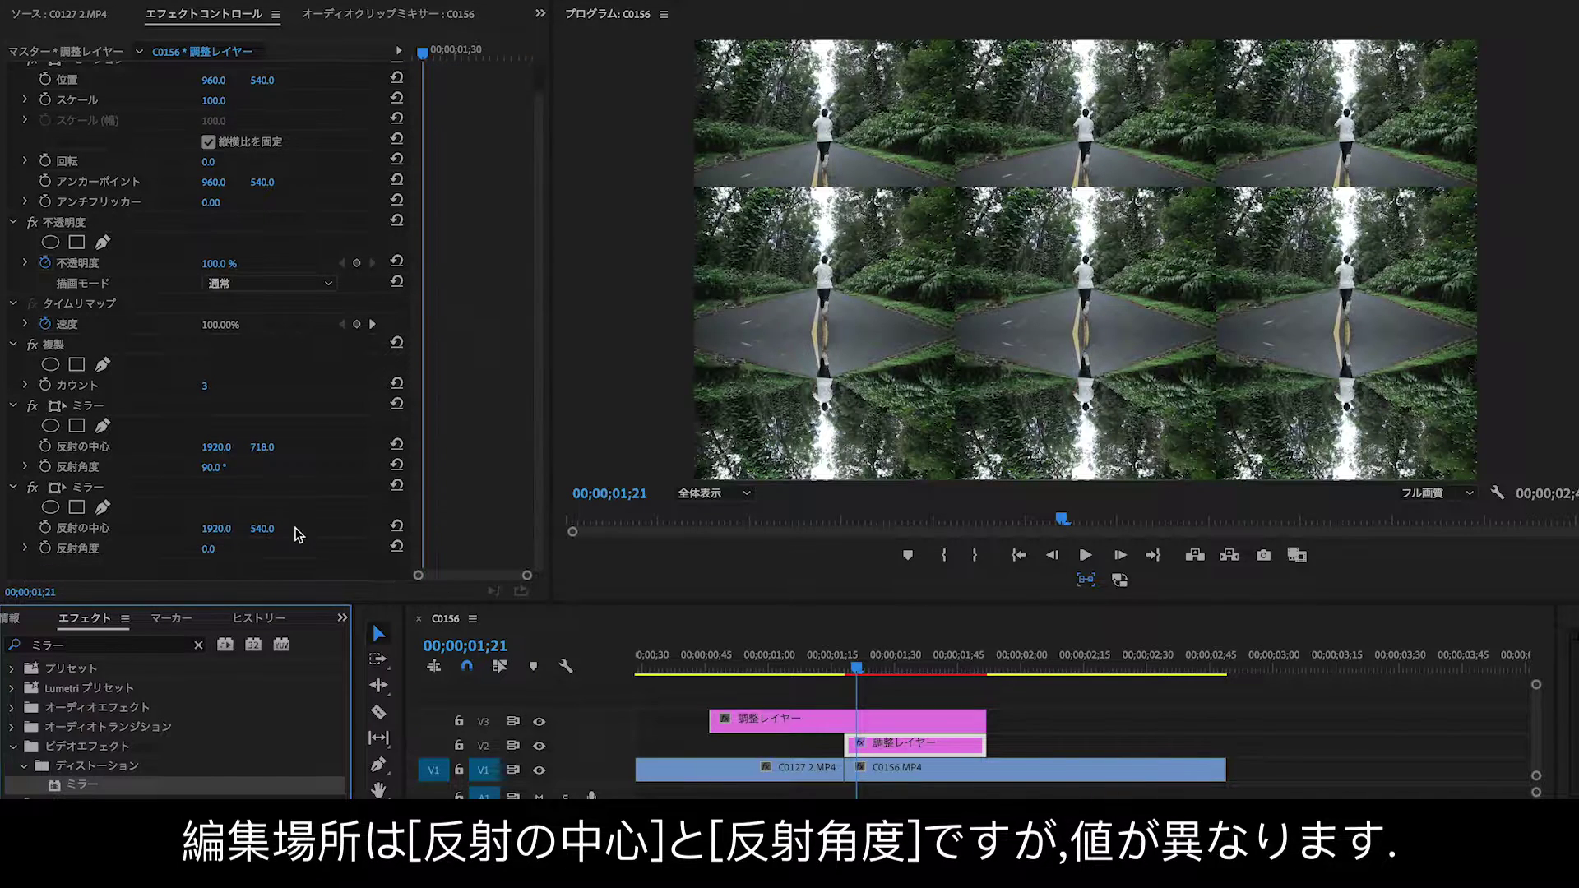
Step: Set the second Mirror's reflection angle to -90° and its reflection centre to 1920, 360
{"action": "left_click", "coordinate": [209, 549]}
{"action": "type", "text": "-90"}
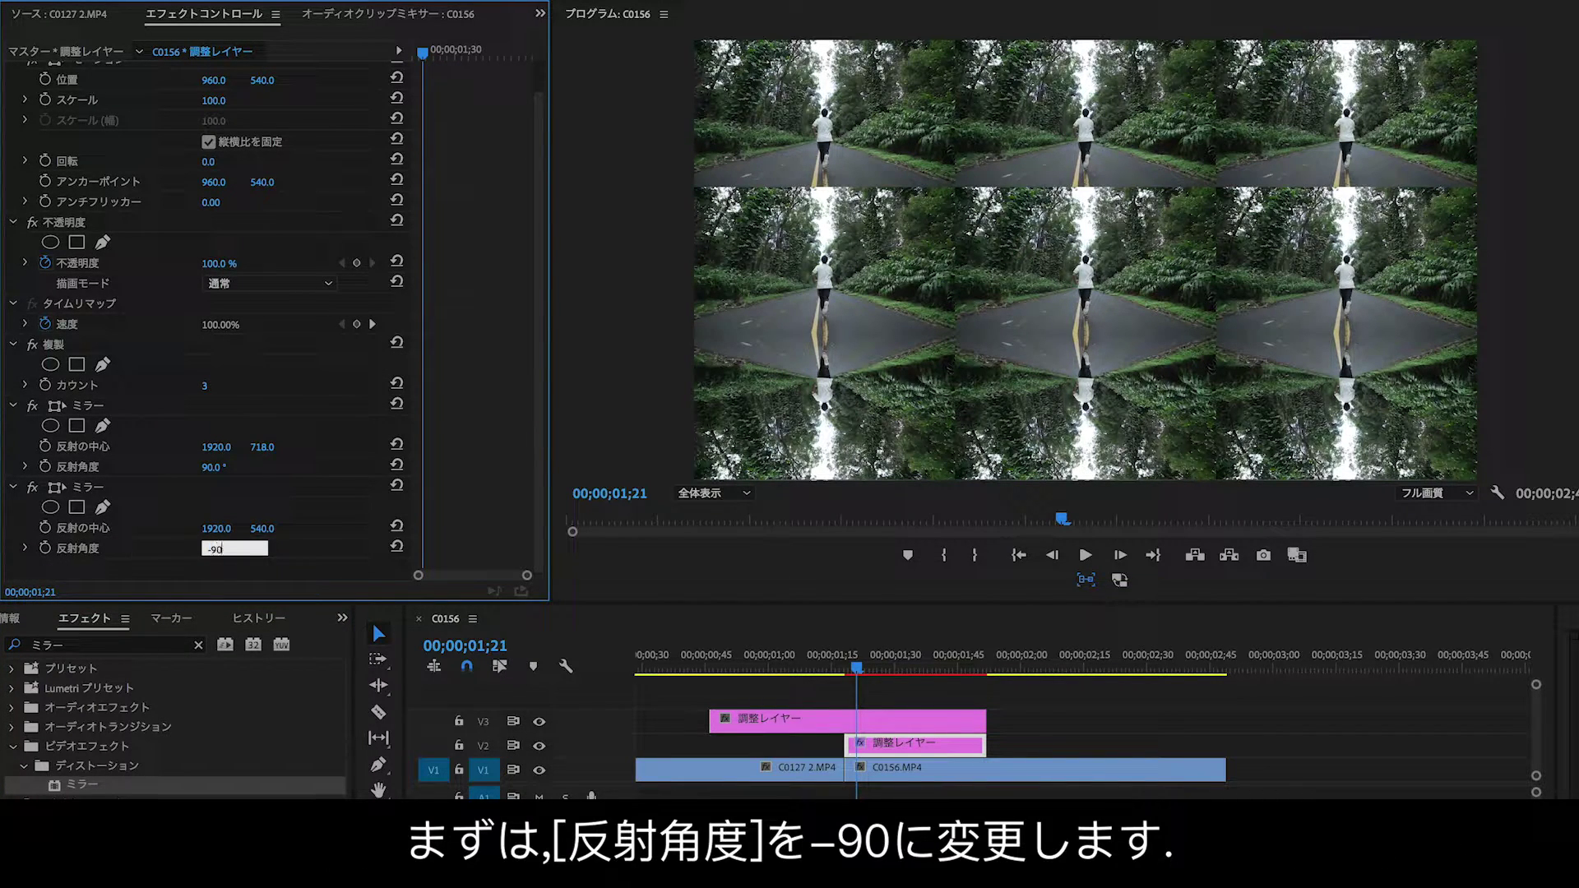
{"action": "key", "text": "Return"}
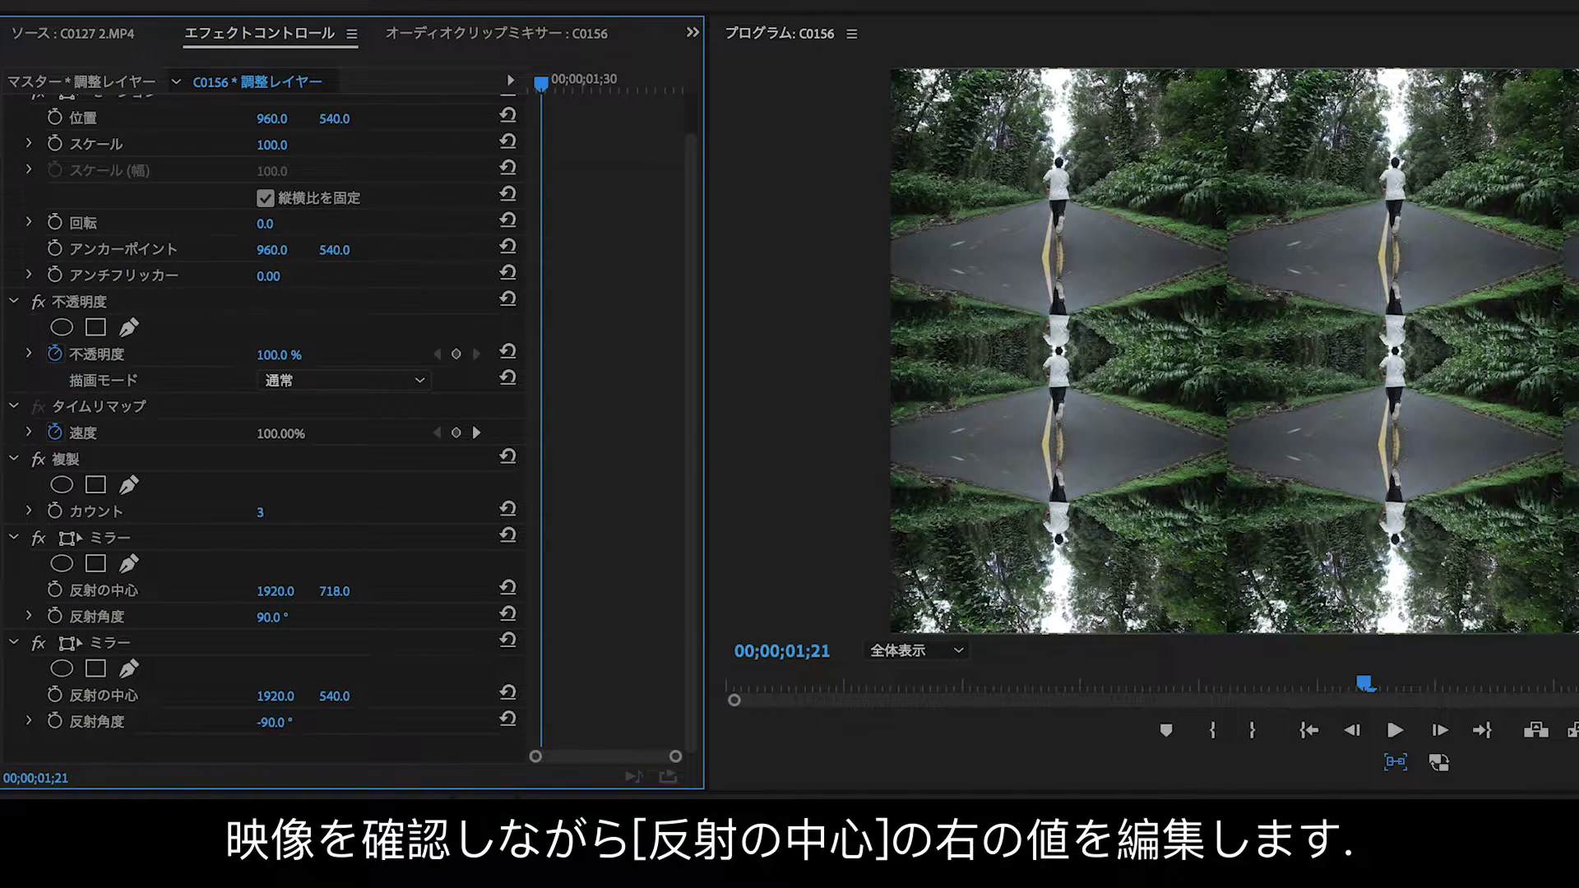
{"action": "left_click_drag", "start_coordinate": [334, 695], "coordinate": [179, 696]}
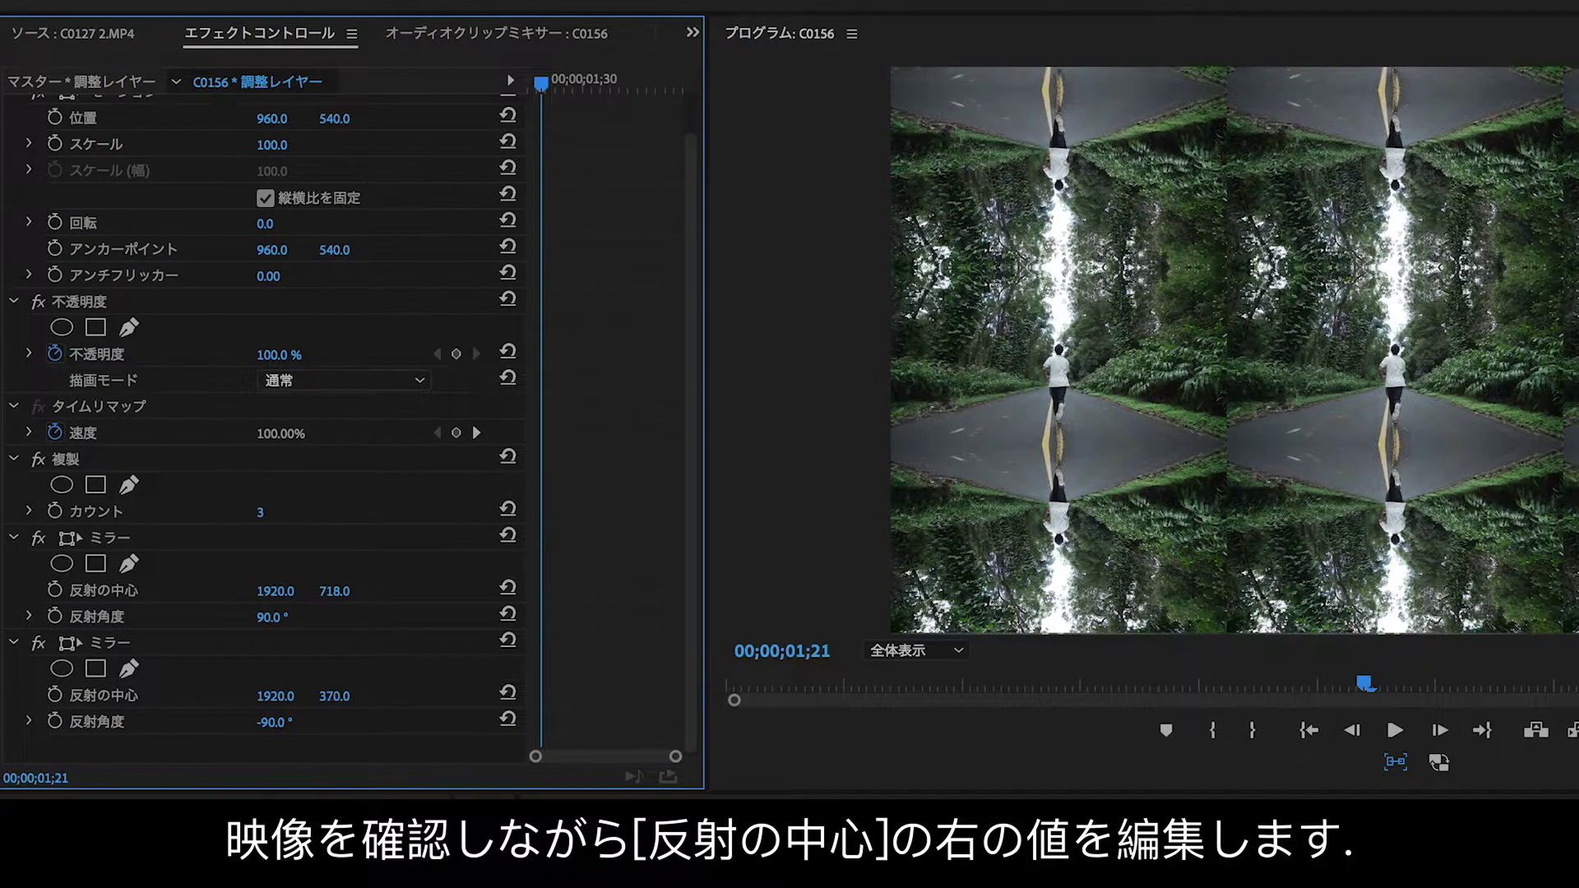
{"action": "left_click_drag", "start_coordinate": [335, 695], "coordinate": [337, 696]}
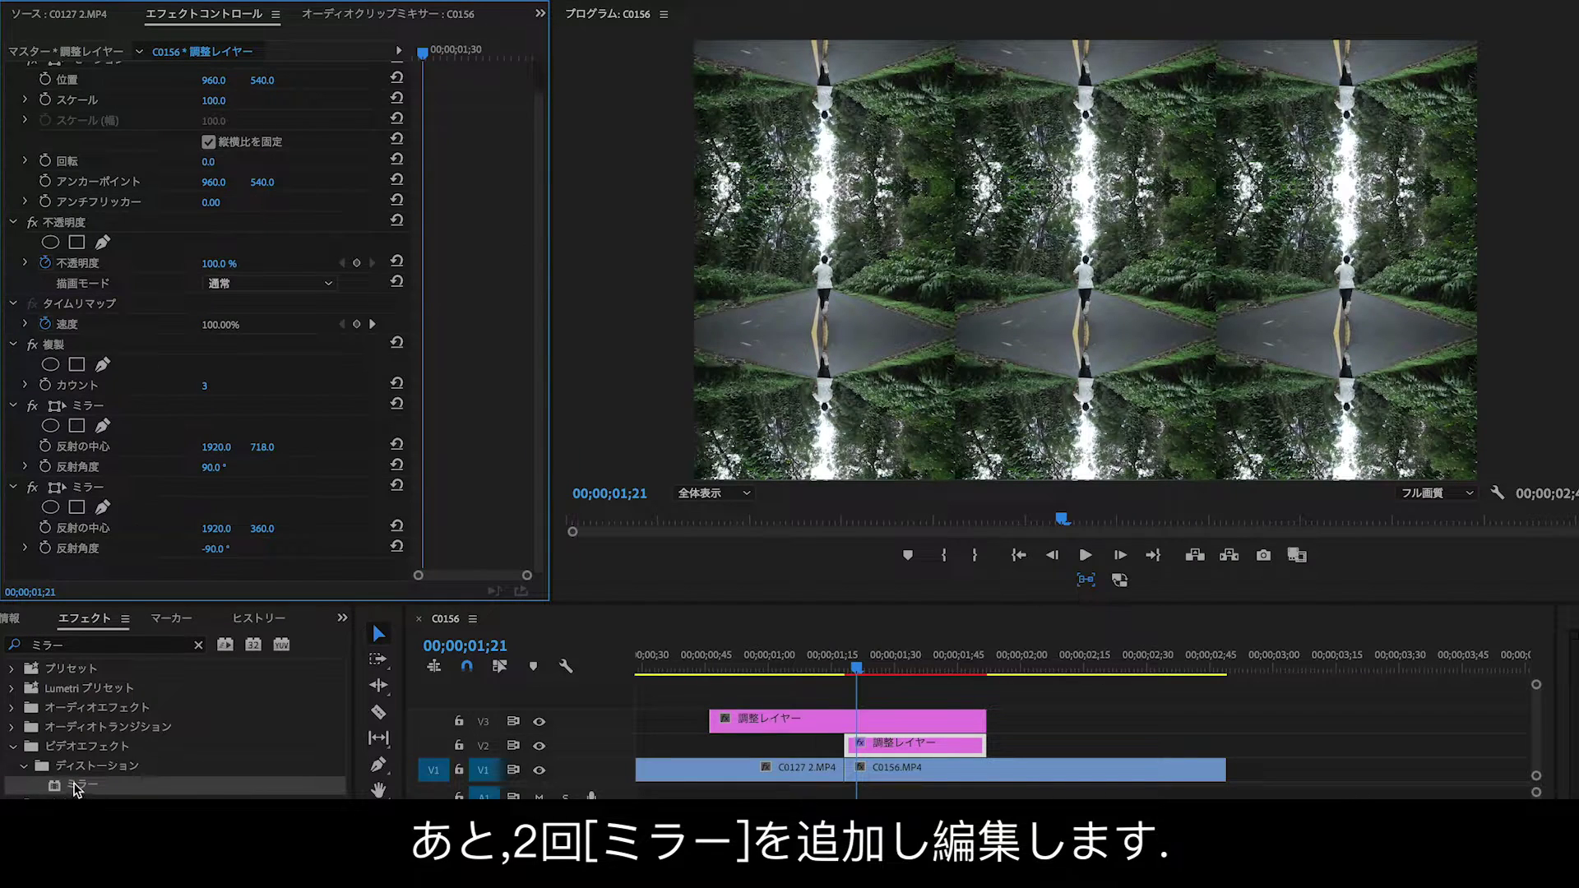
Step: Add a third Mirror to the V2 layer with a 180° reflection angle
{"action": "left_click_drag", "start_coordinate": [76, 788], "coordinate": [918, 750]}
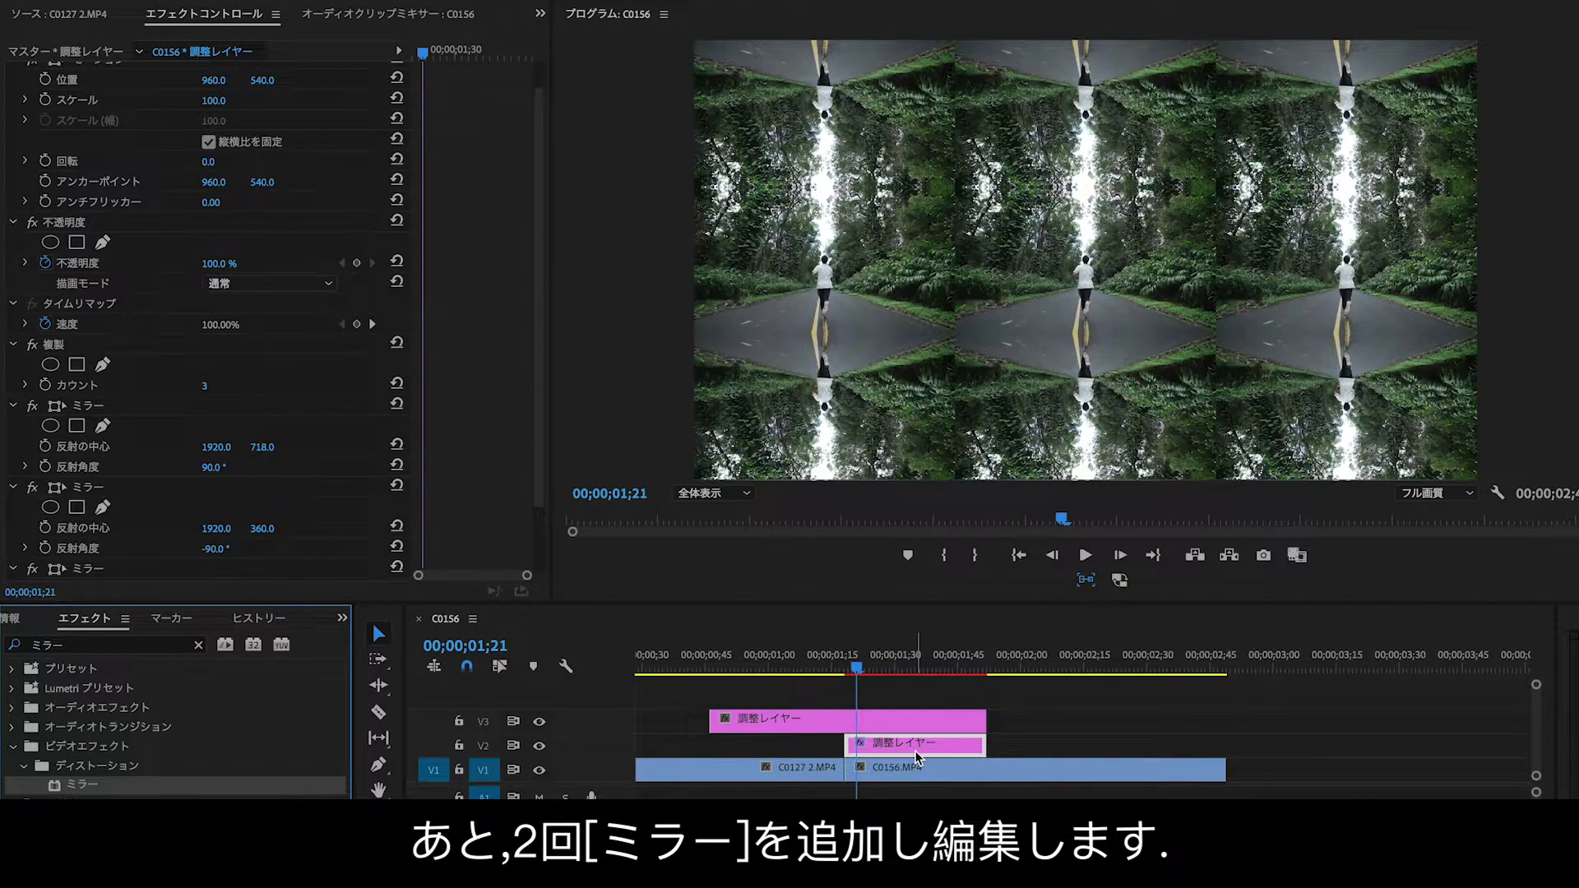
{"action": "scroll", "coordinate": [313, 523], "scroll_direction": "down", "scroll_amount": 2}
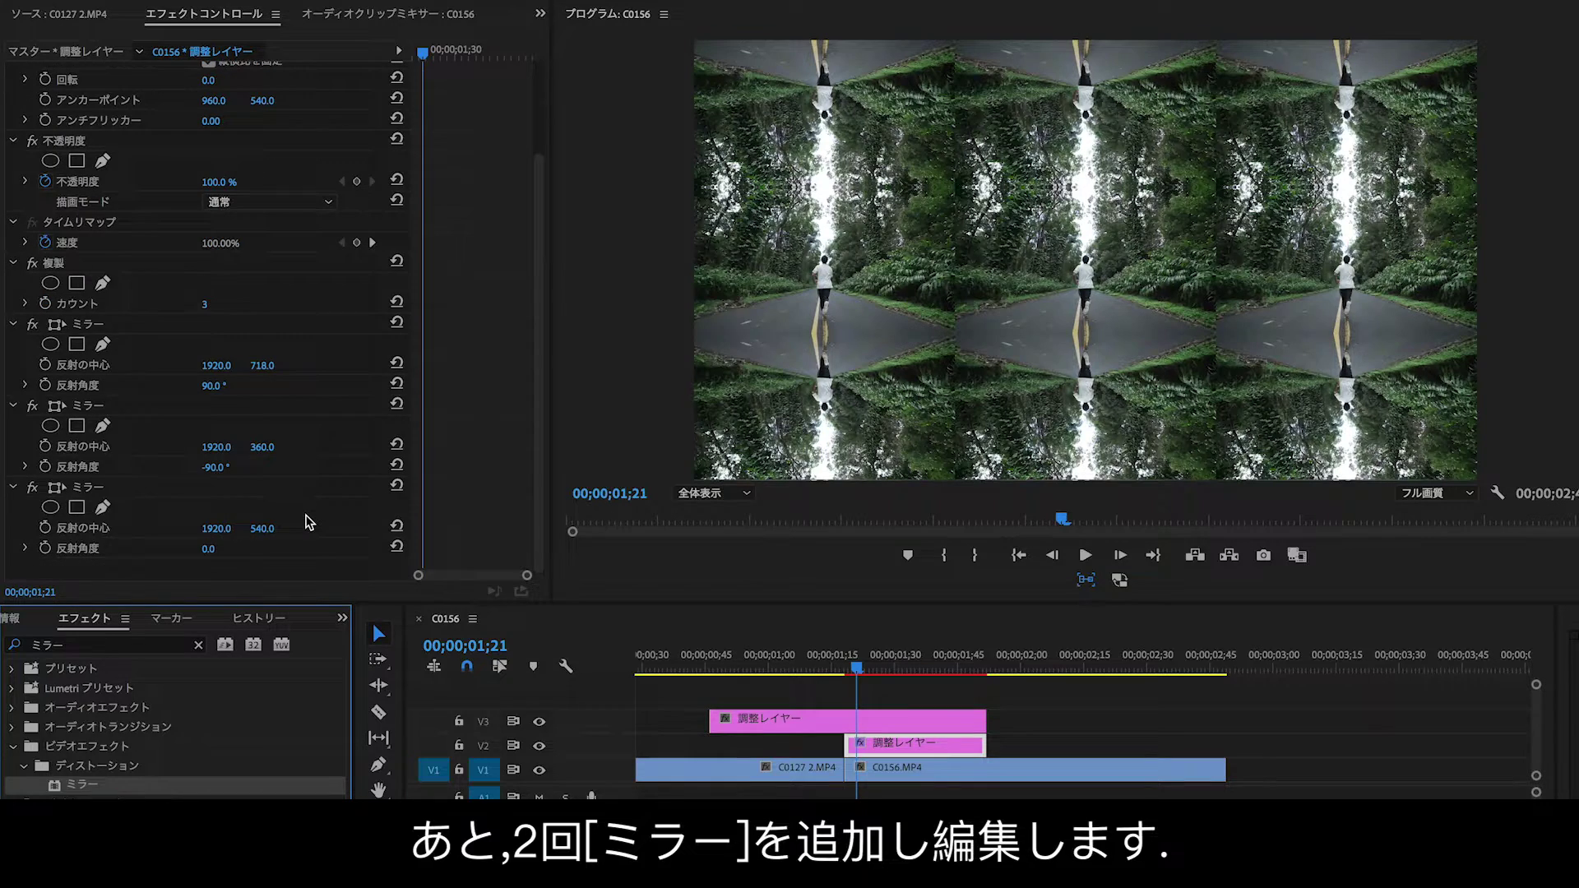
{"action": "left_click", "coordinate": [212, 549]}
{"action": "type", "text": "180"}
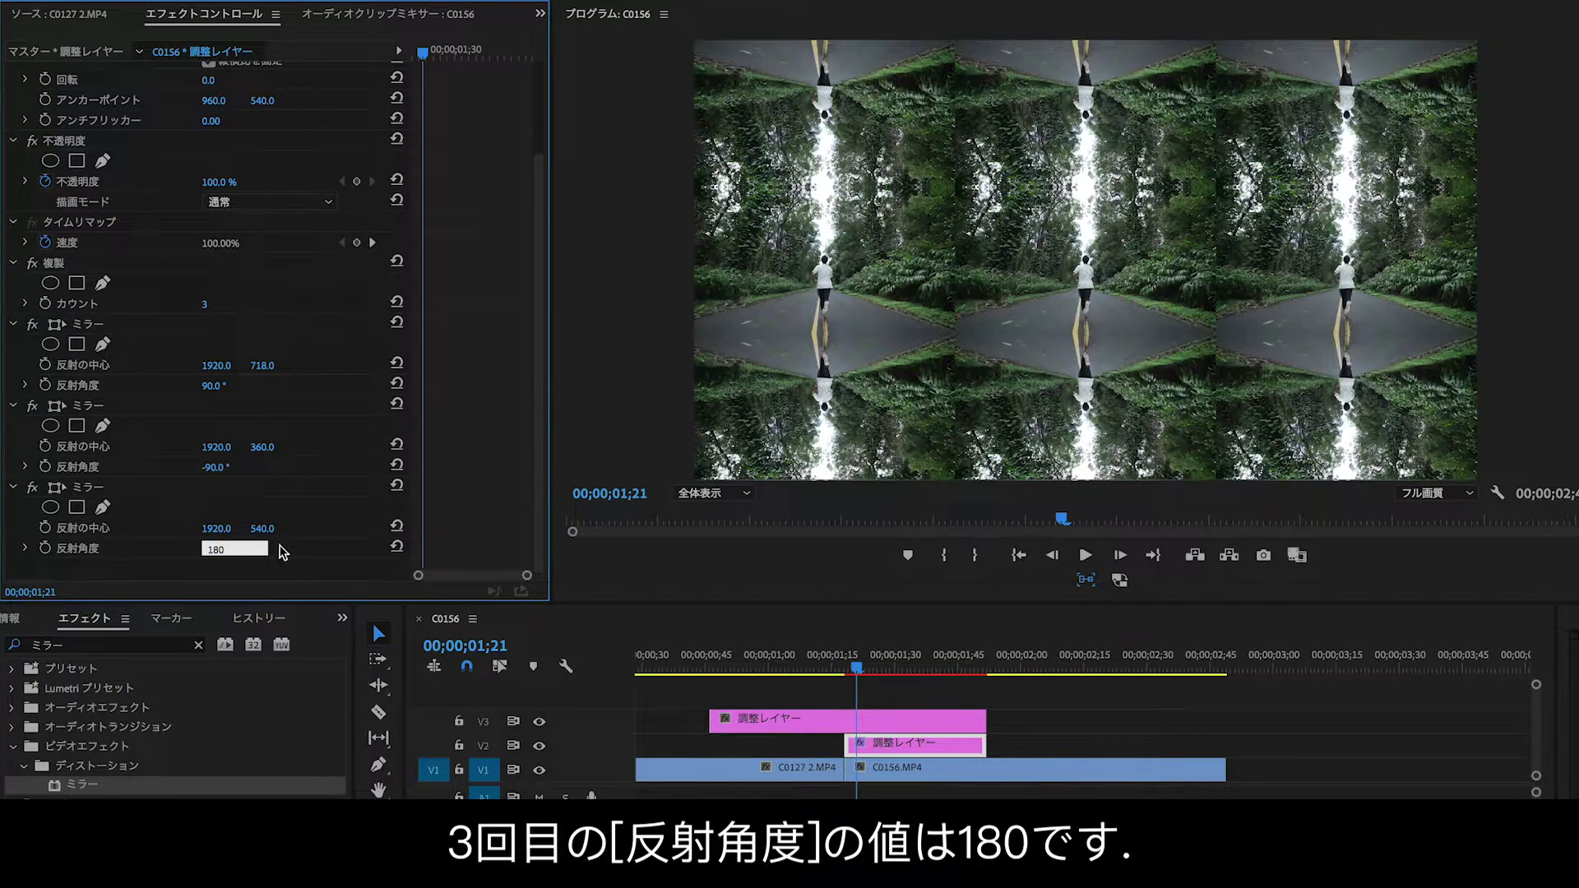
{"action": "key", "text": "Return"}
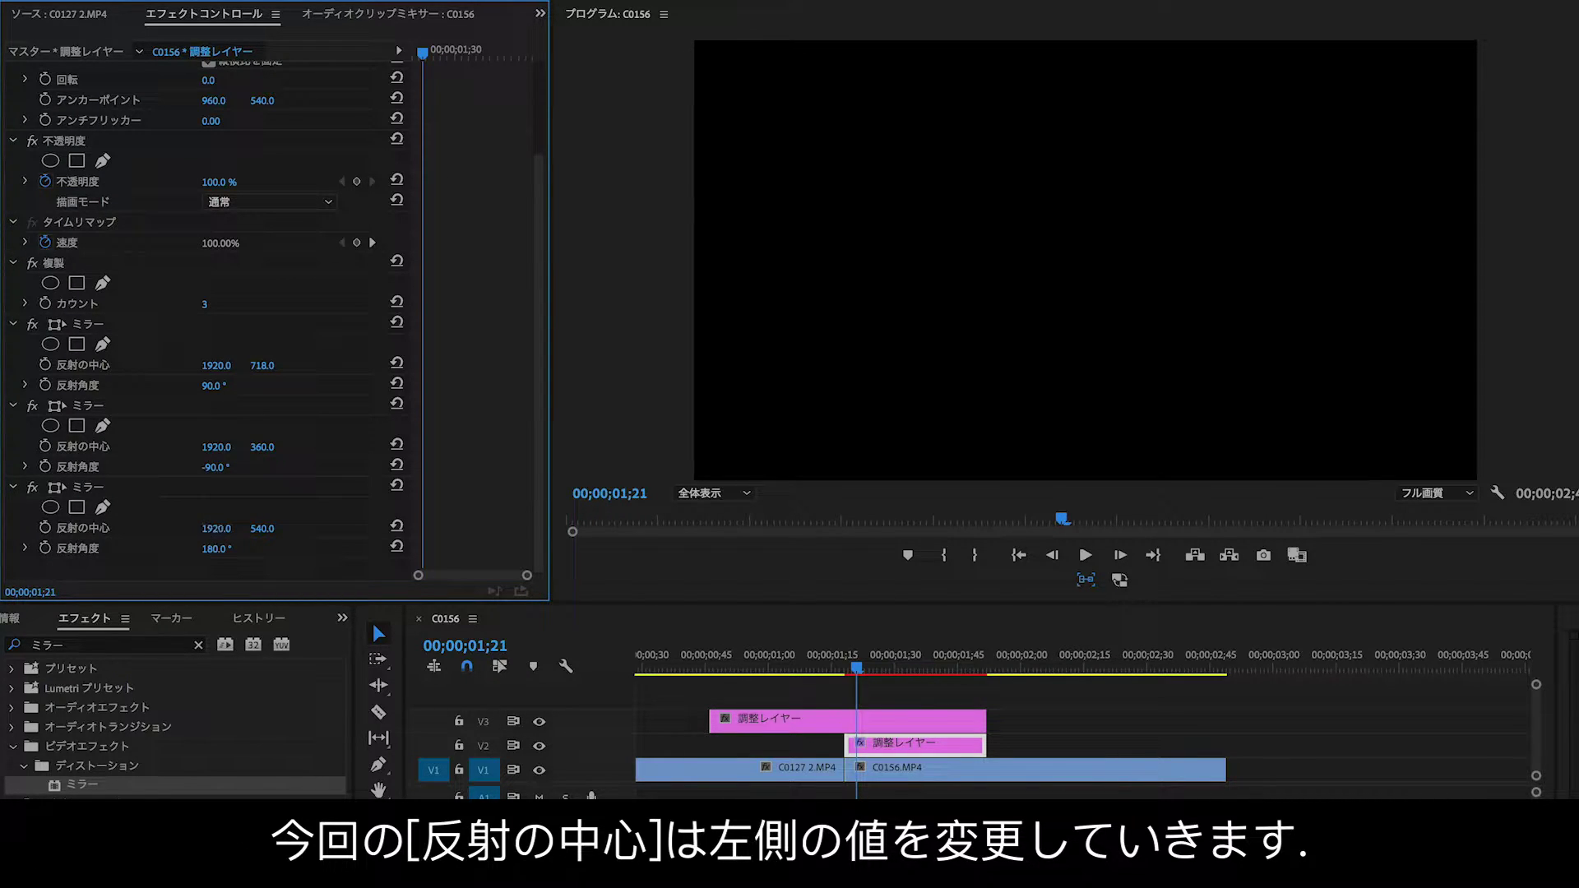
Step: Move the third Mirror's reflection centre to 640, 540 and add a fourth Mirror
{"action": "left_click_drag", "start_coordinate": [215, 528], "coordinate": [224, 531]}
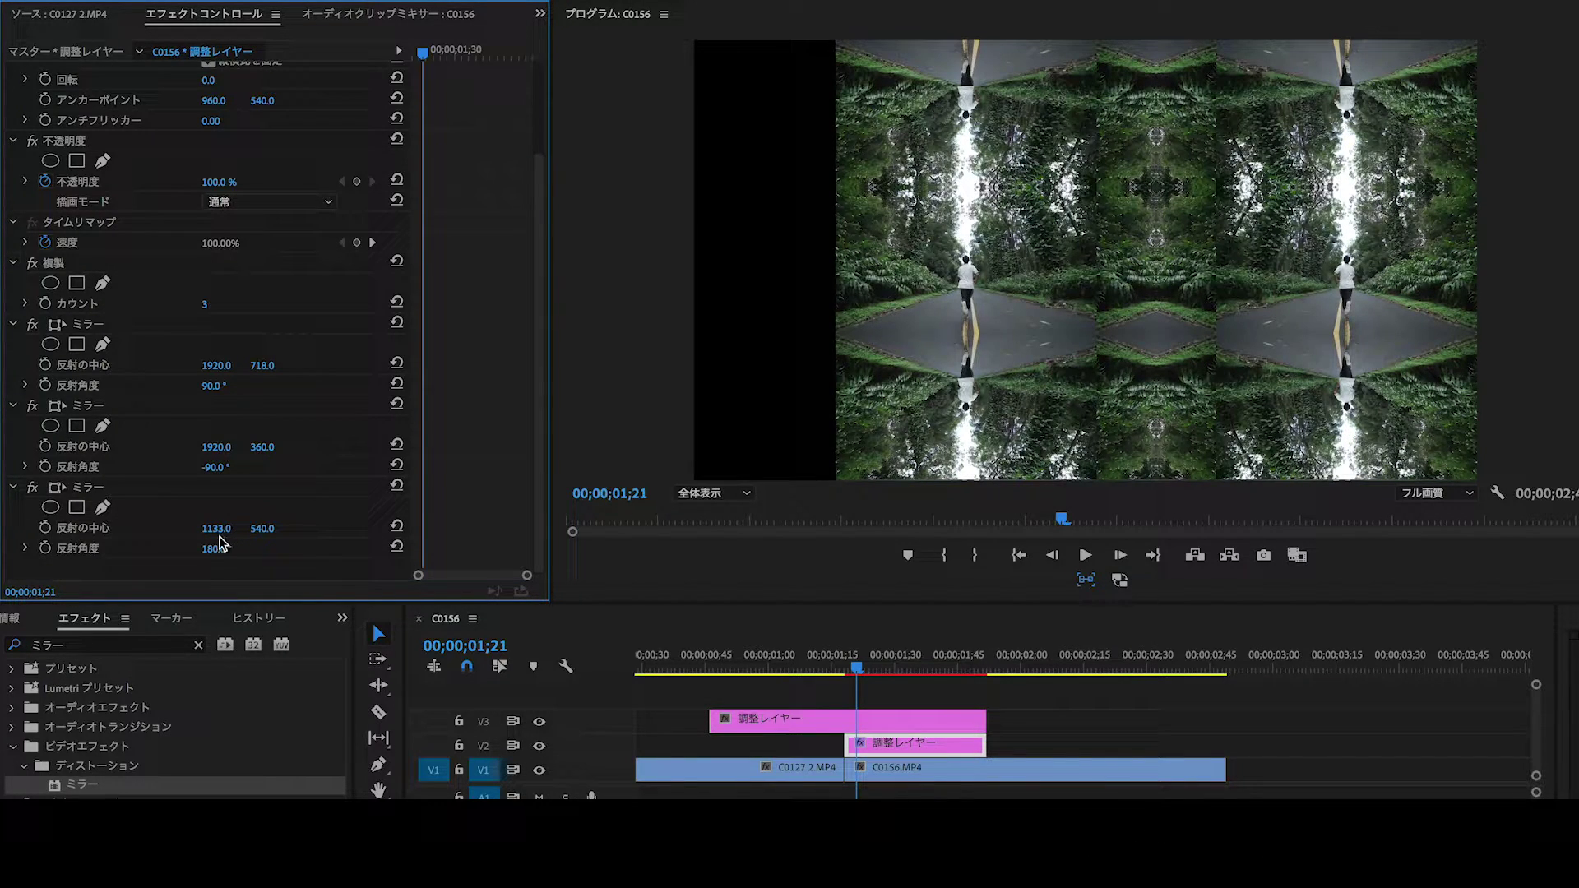
{"action": "mouse_move", "coordinate": [216, 527]}
{"action": "left_mouse_down"}
{"action": "mouse_move", "coordinate": [198, 528]}
{"action": "mouse_move", "coordinate": [213, 528]}
{"action": "left_mouse_up"}
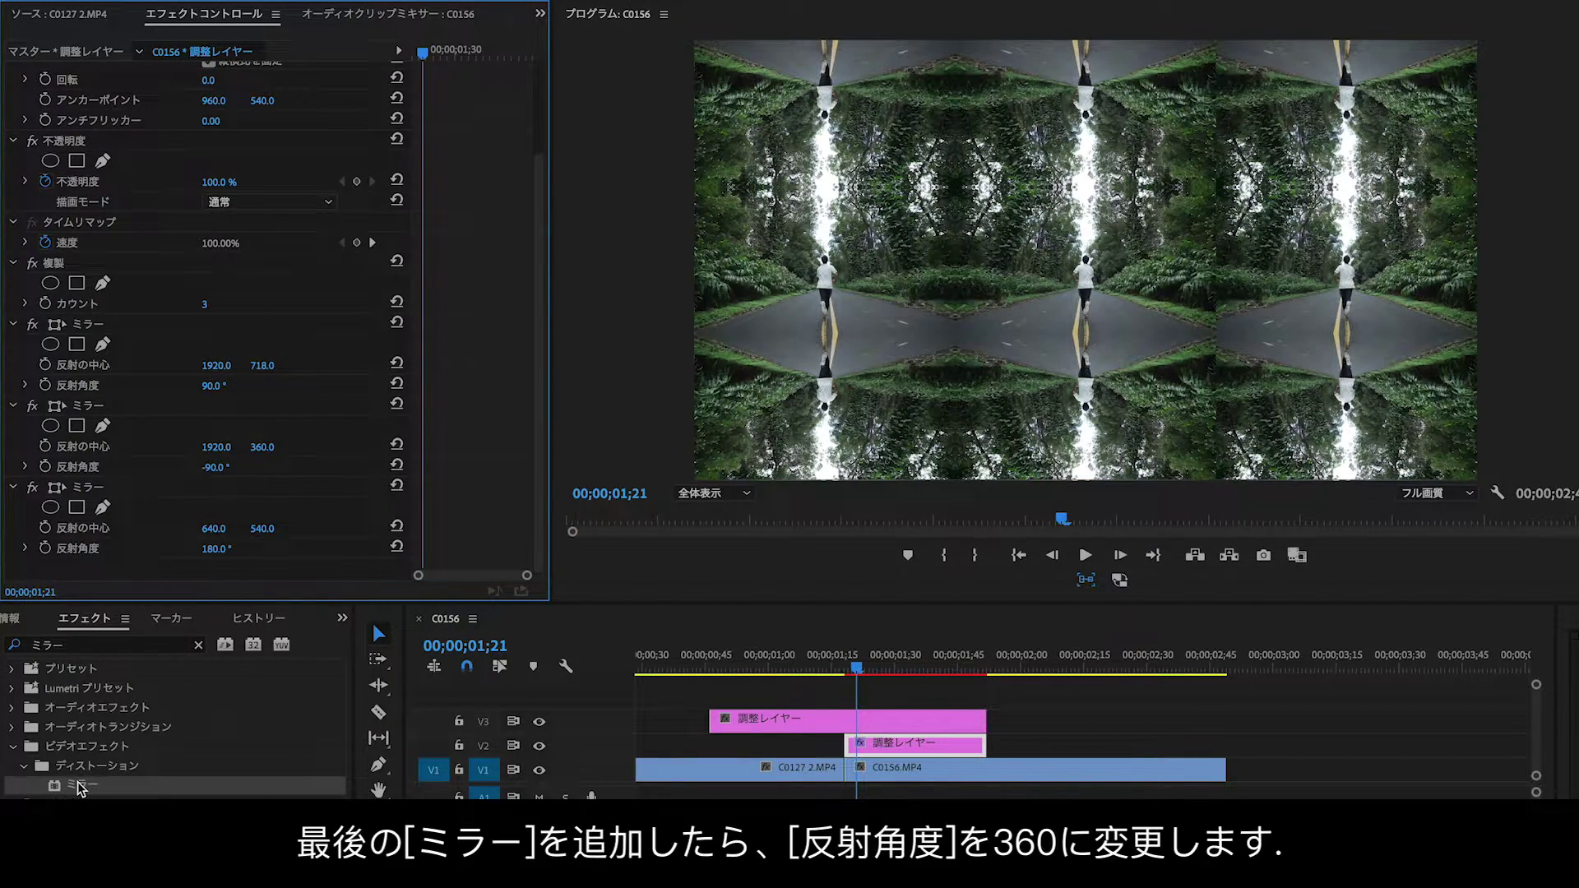
{"action": "left_click_drag", "start_coordinate": [90, 781], "coordinate": [860, 745]}
Step: Set the fourth Mirror to a 360° angle with reflection centre at 1279, 540
{"action": "scroll", "coordinate": [296, 530], "scroll_direction": "down", "scroll_amount": 4}
{"action": "left_click", "coordinate": [208, 550]}
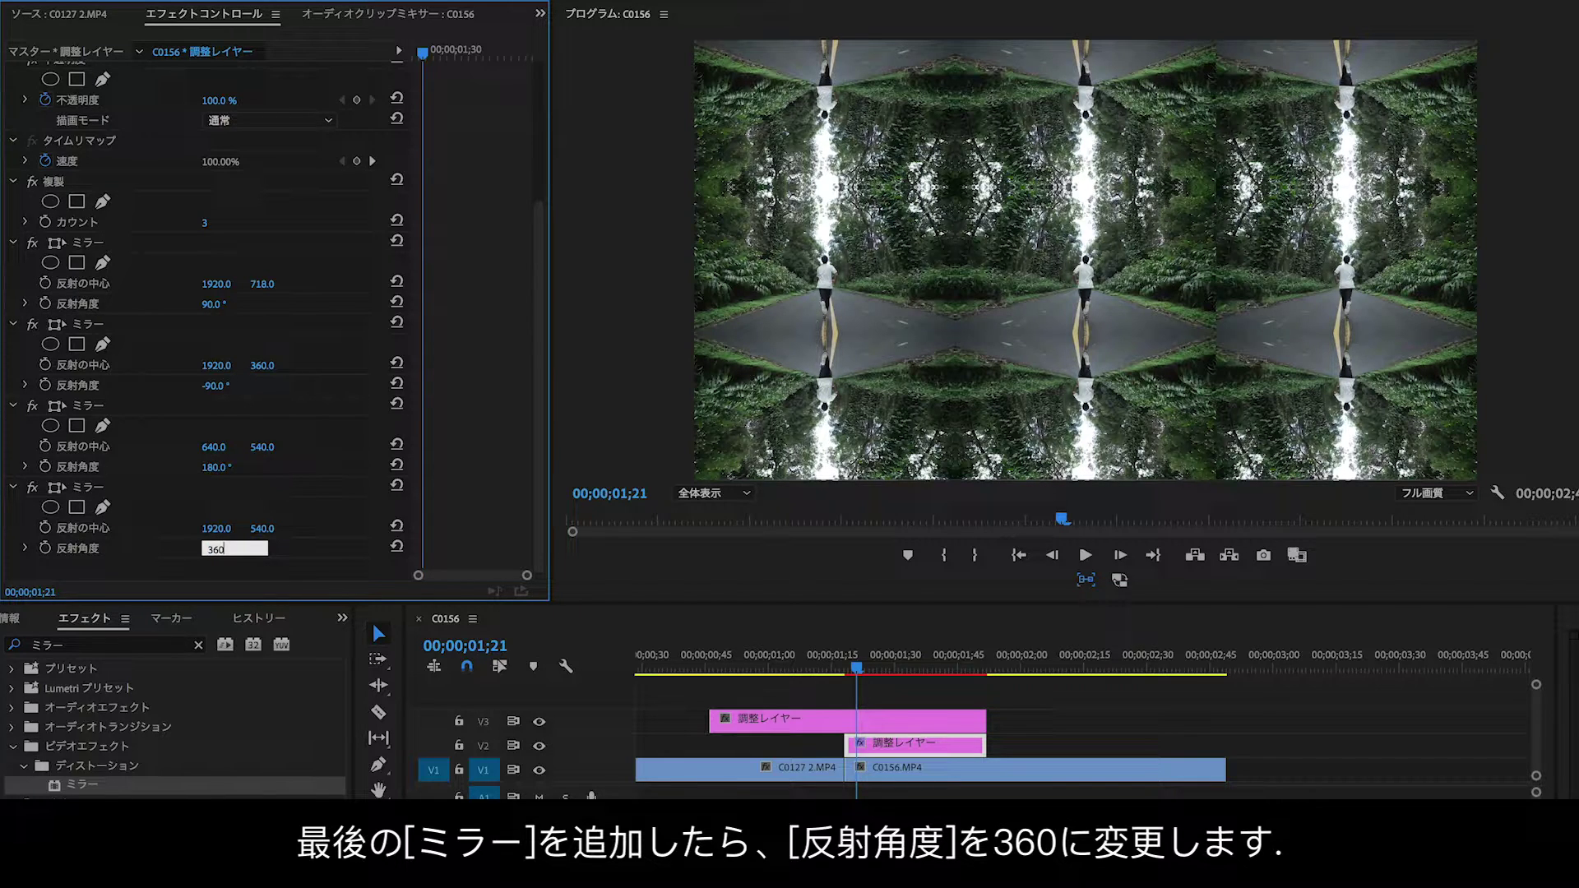
{"action": "key", "text": "Return"}
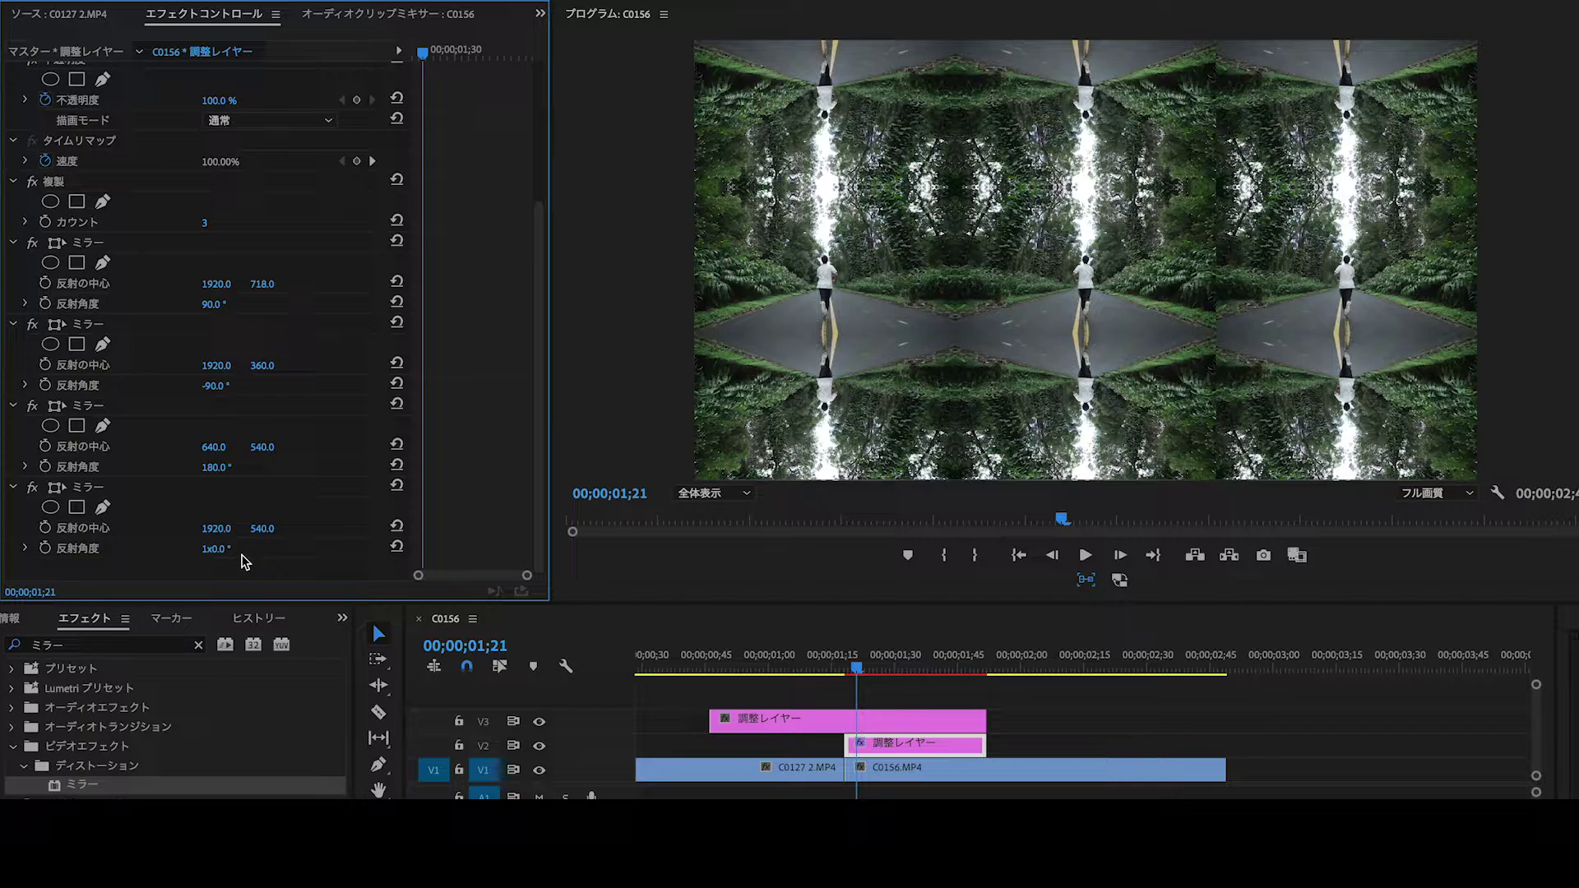
{"action": "left_click_drag", "start_coordinate": [216, 527], "coordinate": [115, 528]}
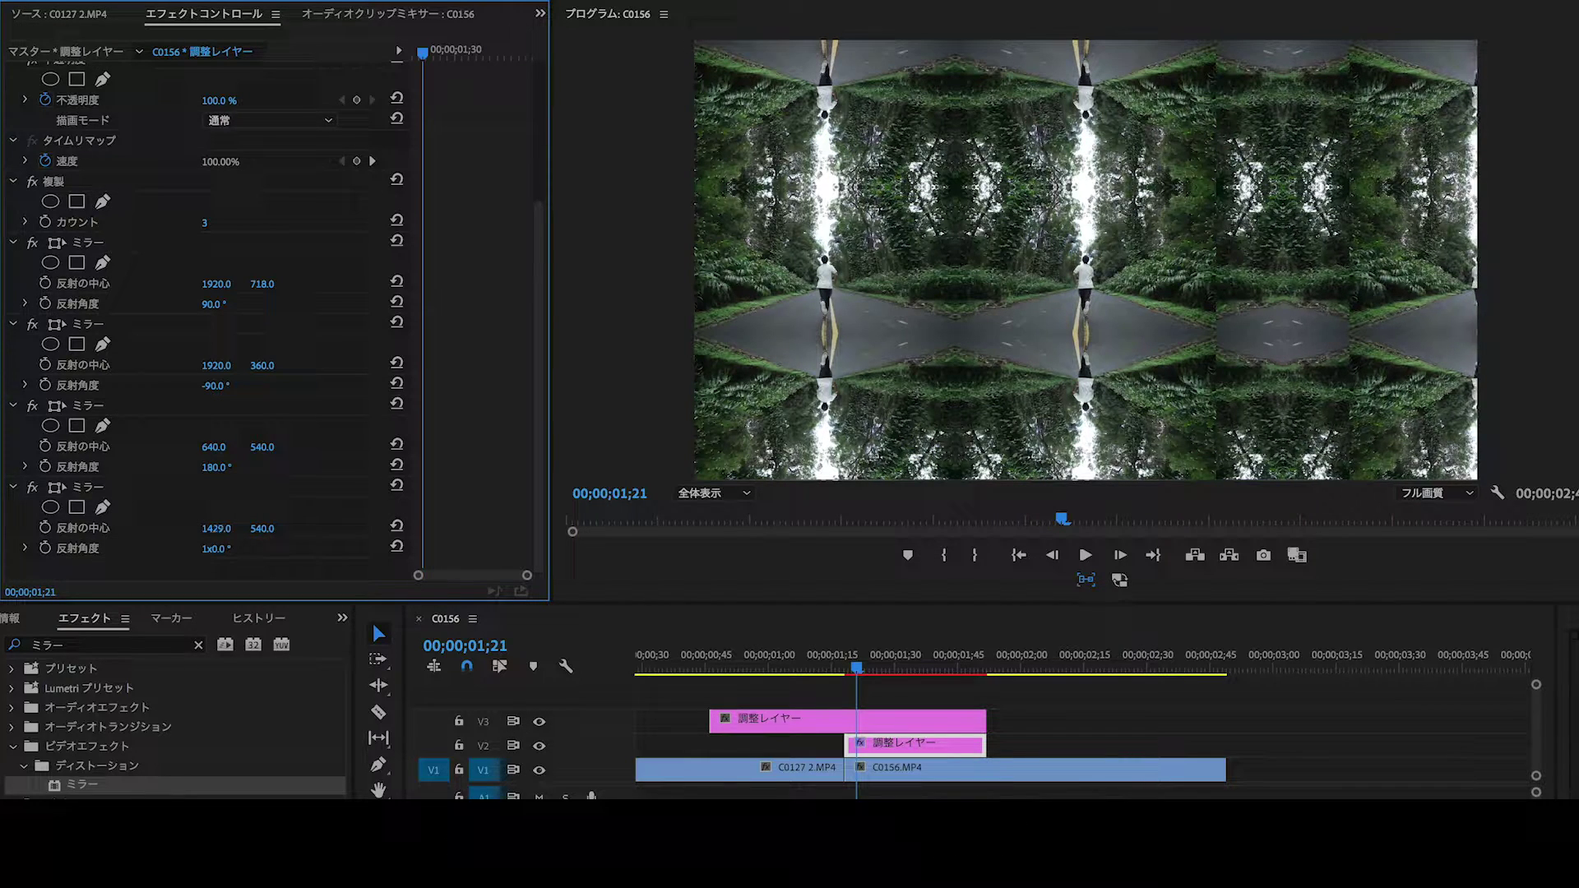
{"action": "left_click_drag", "start_coordinate": [115, 528], "coordinate": [76, 528]}
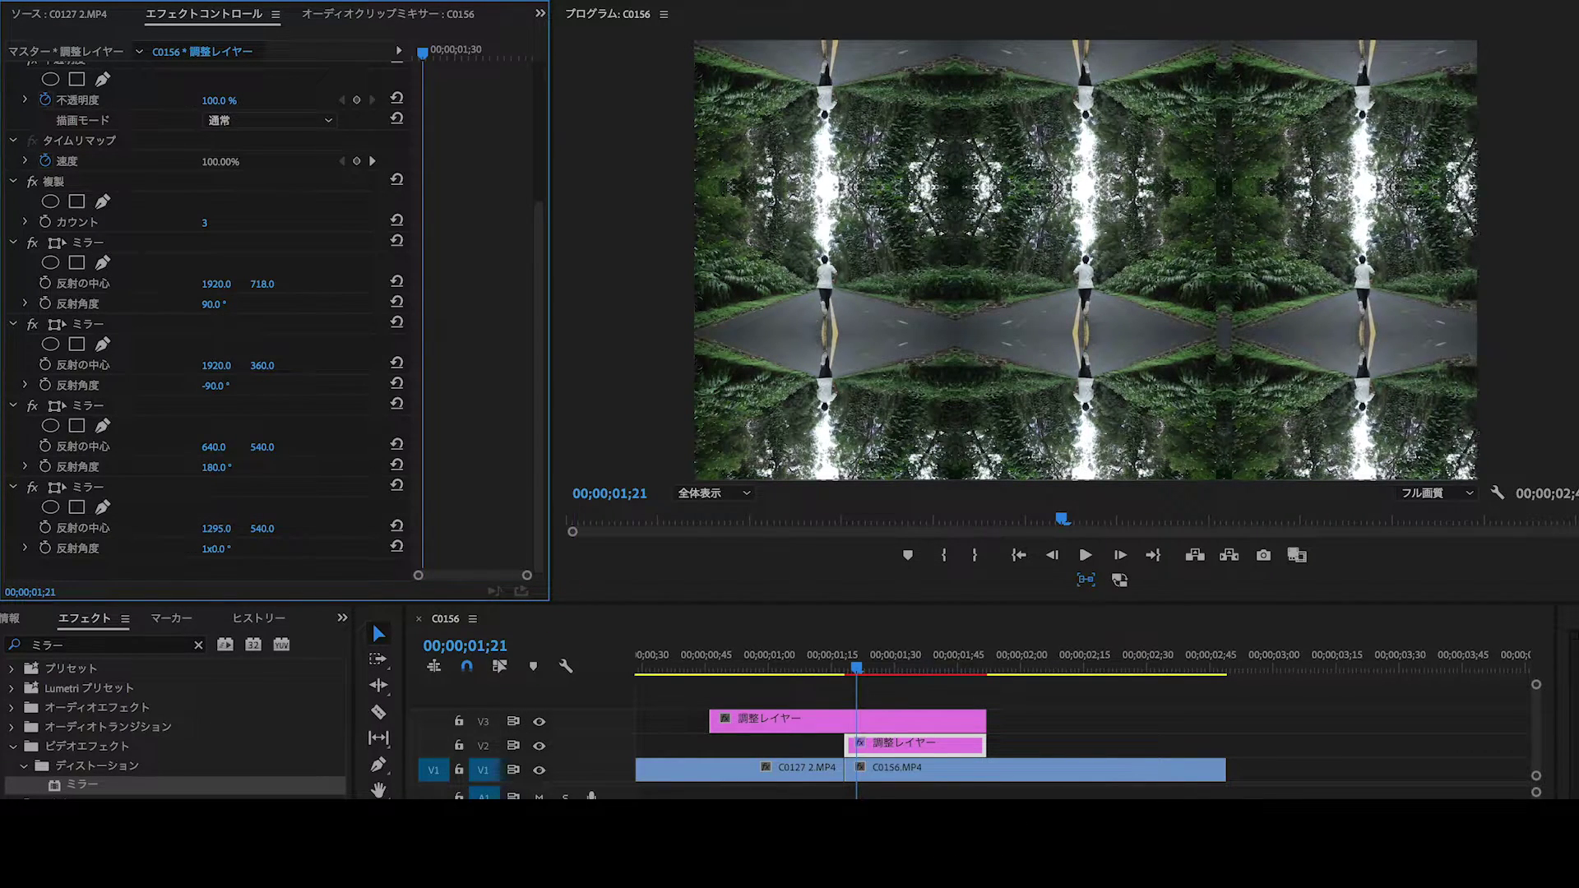
{"action": "left_click_drag", "start_coordinate": [76, 528], "coordinate": [77, 528]}
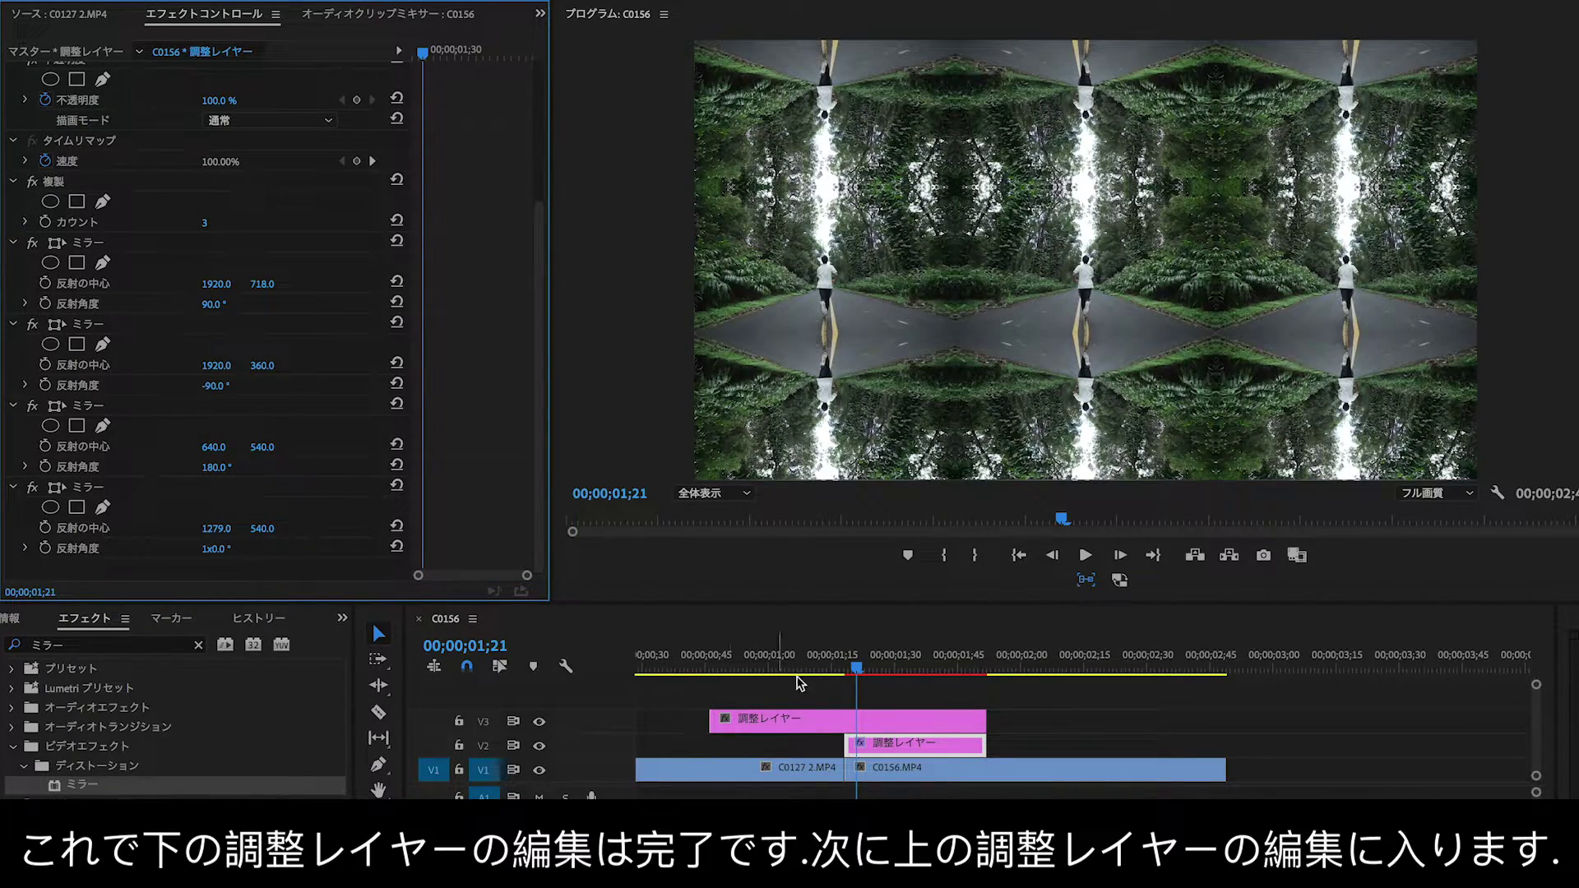
{"action": "left_click", "coordinate": [836, 664]}
Step: Preview the kaleidoscope and apply トランスフォーム (Transform) to the V3 adjustment layer
{"action": "mouse_move", "coordinate": [836, 665]}
{"action": "left_mouse_down"}
{"action": "mouse_move", "coordinate": [943, 670]}
{"action": "mouse_move", "coordinate": [847, 712]}
{"action": "left_mouse_up"}
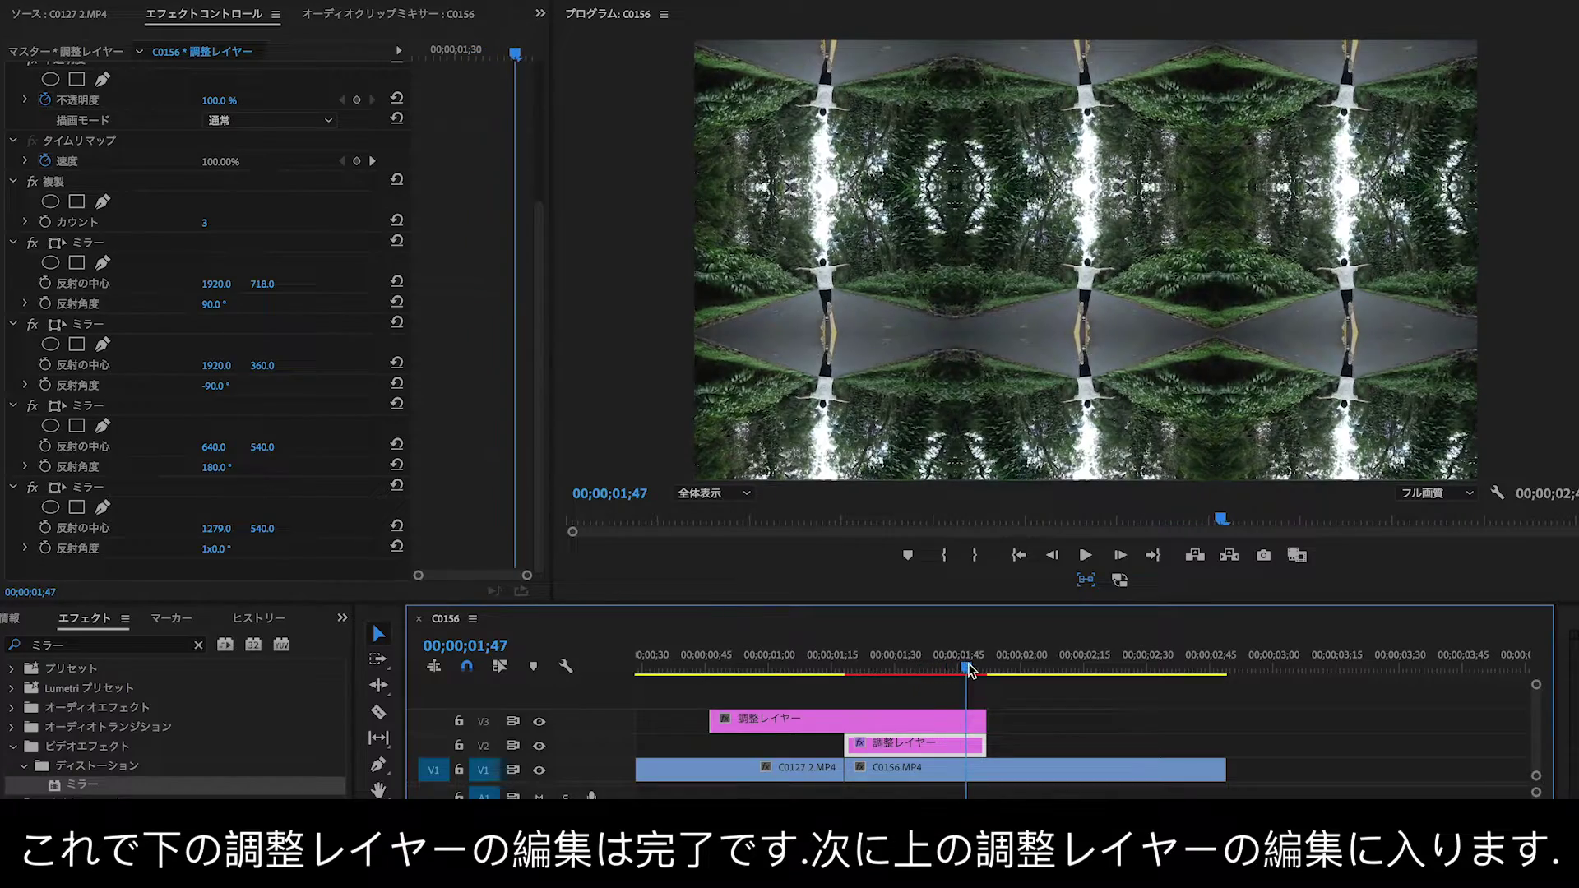
{"action": "left_click", "coordinate": [843, 717]}
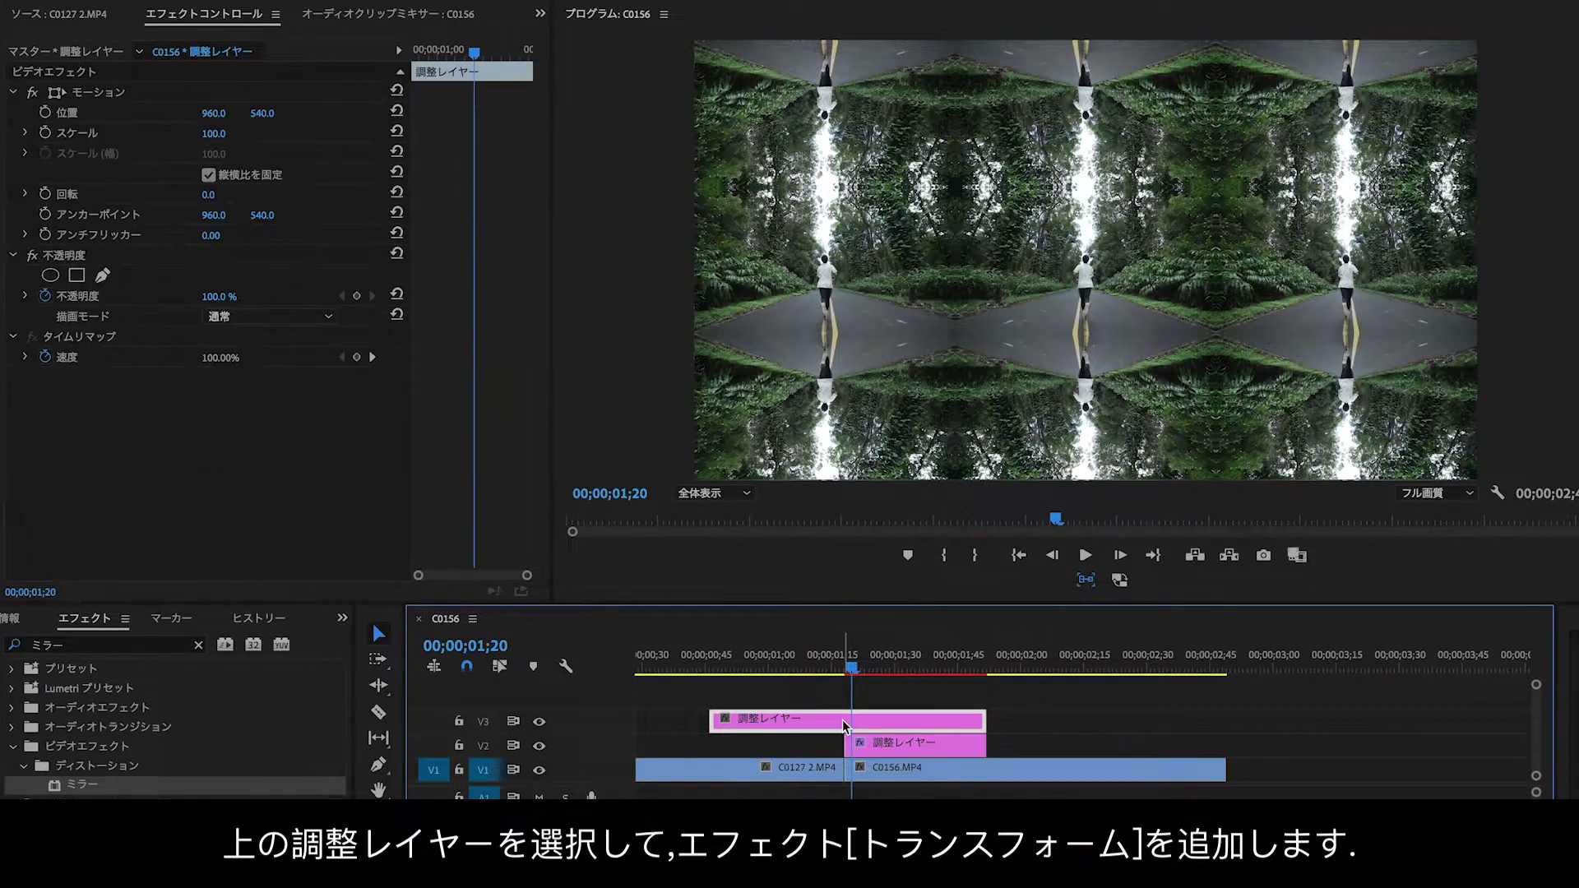
{"action": "left_click", "coordinate": [127, 646]}
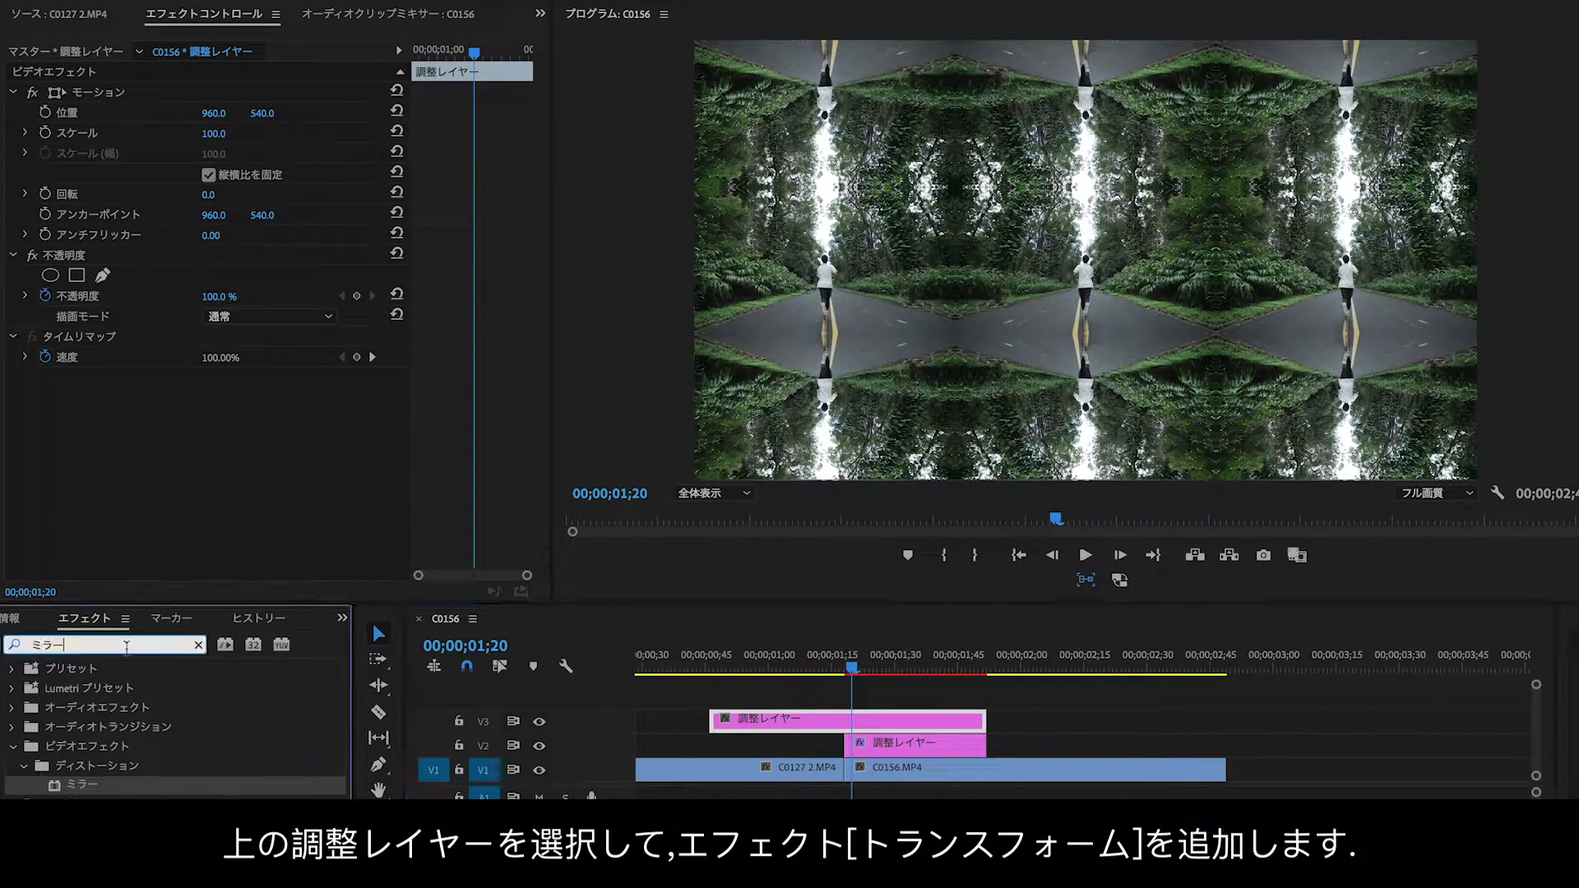
{"action": "key", "text": "BackSpace"}
{"action": "key", "text": "BackSpace"}
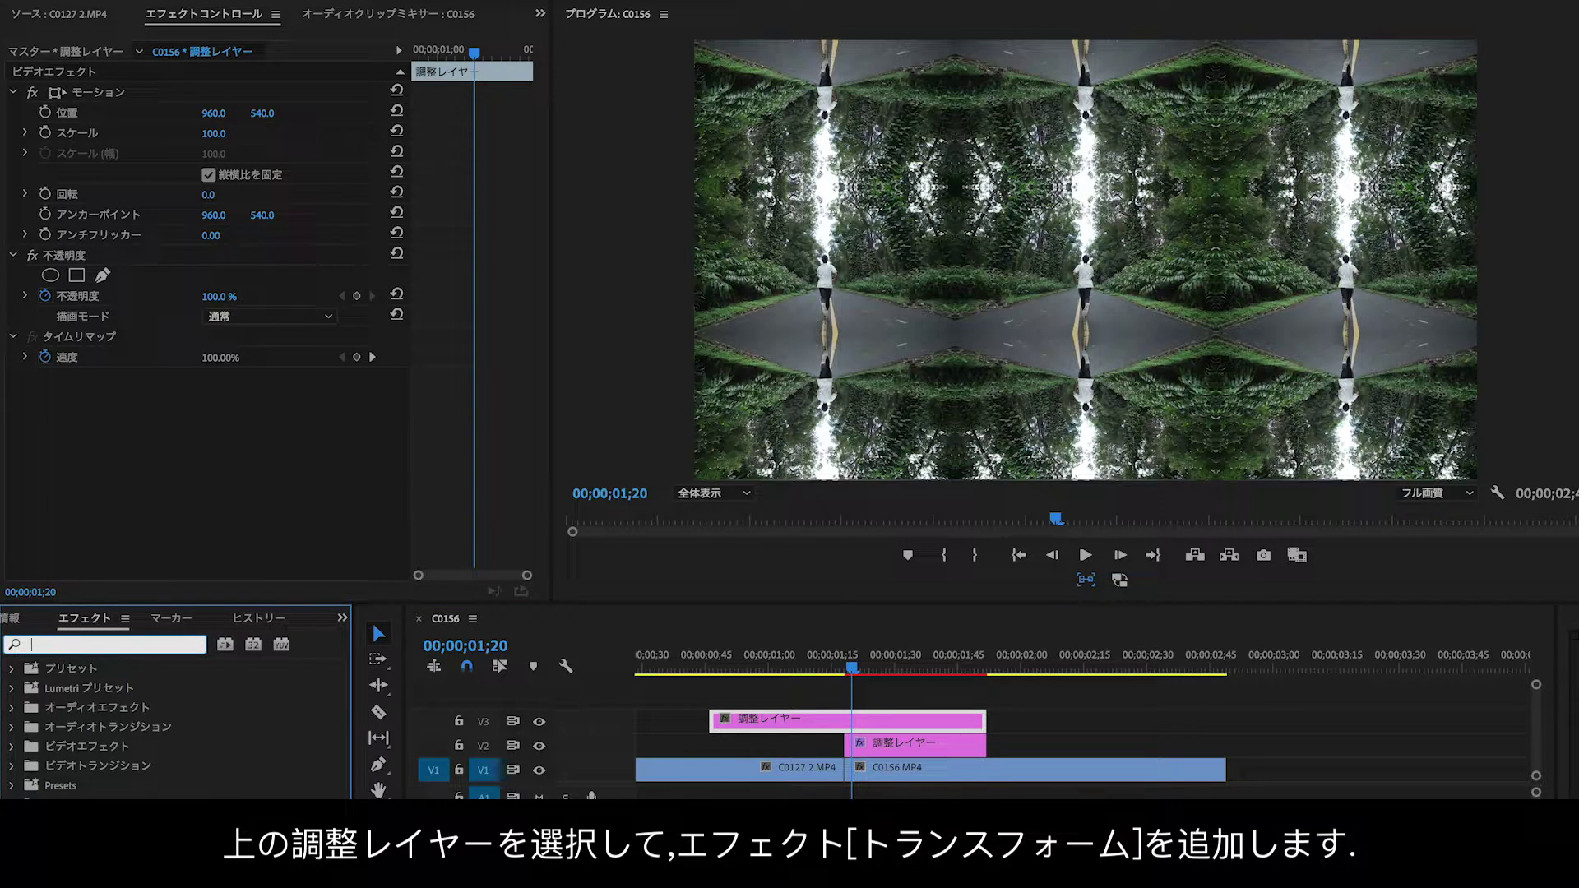
{"action": "type", "text": "トランスフォーム"}
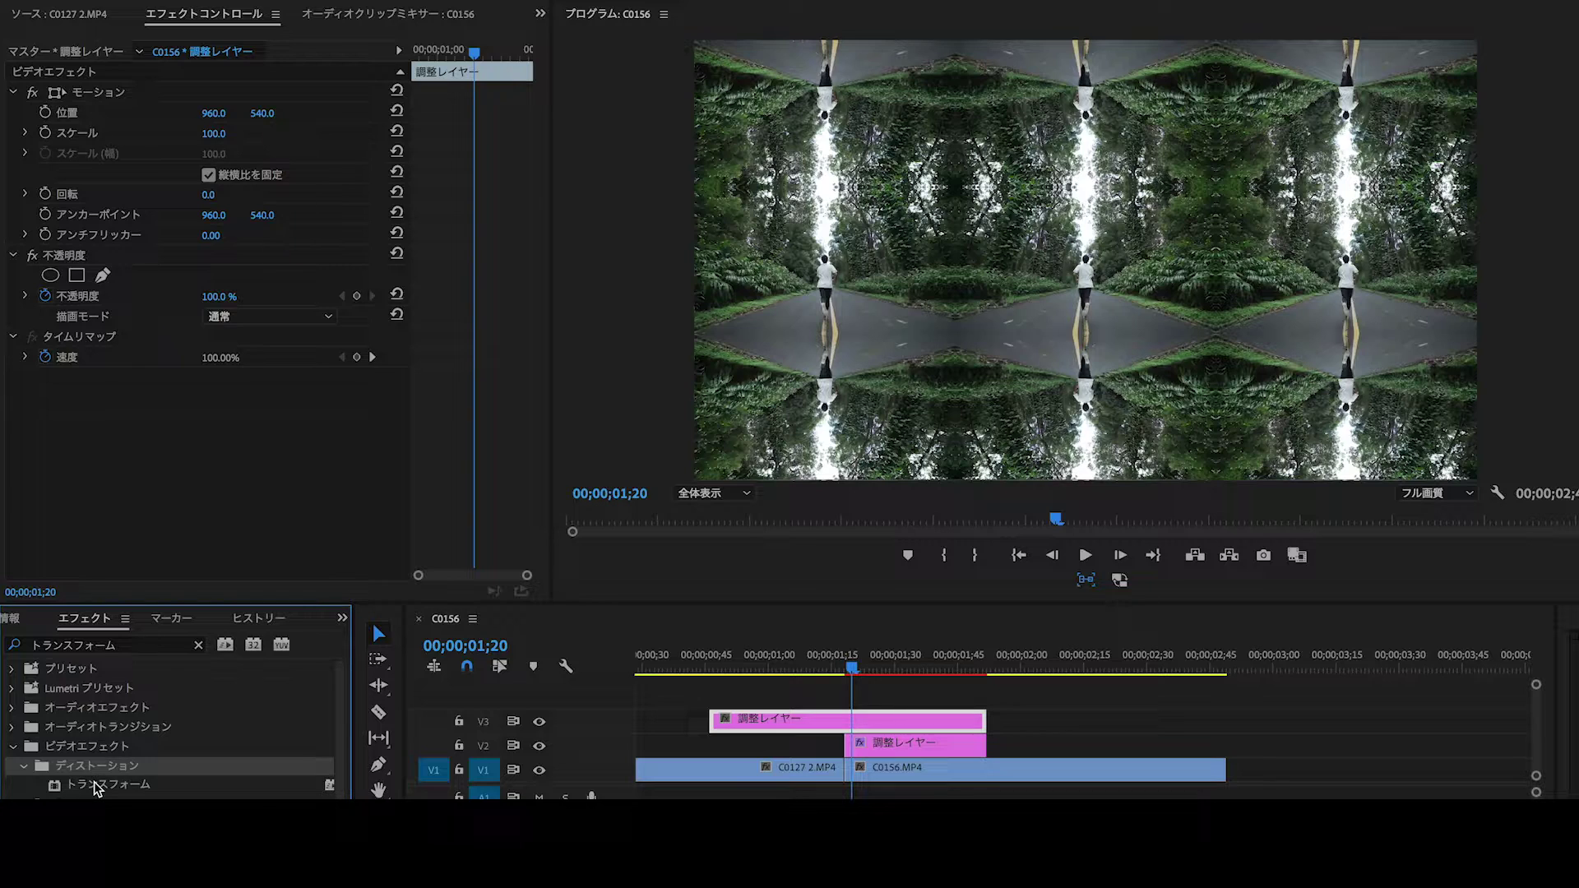
{"action": "left_click", "coordinate": [96, 788]}
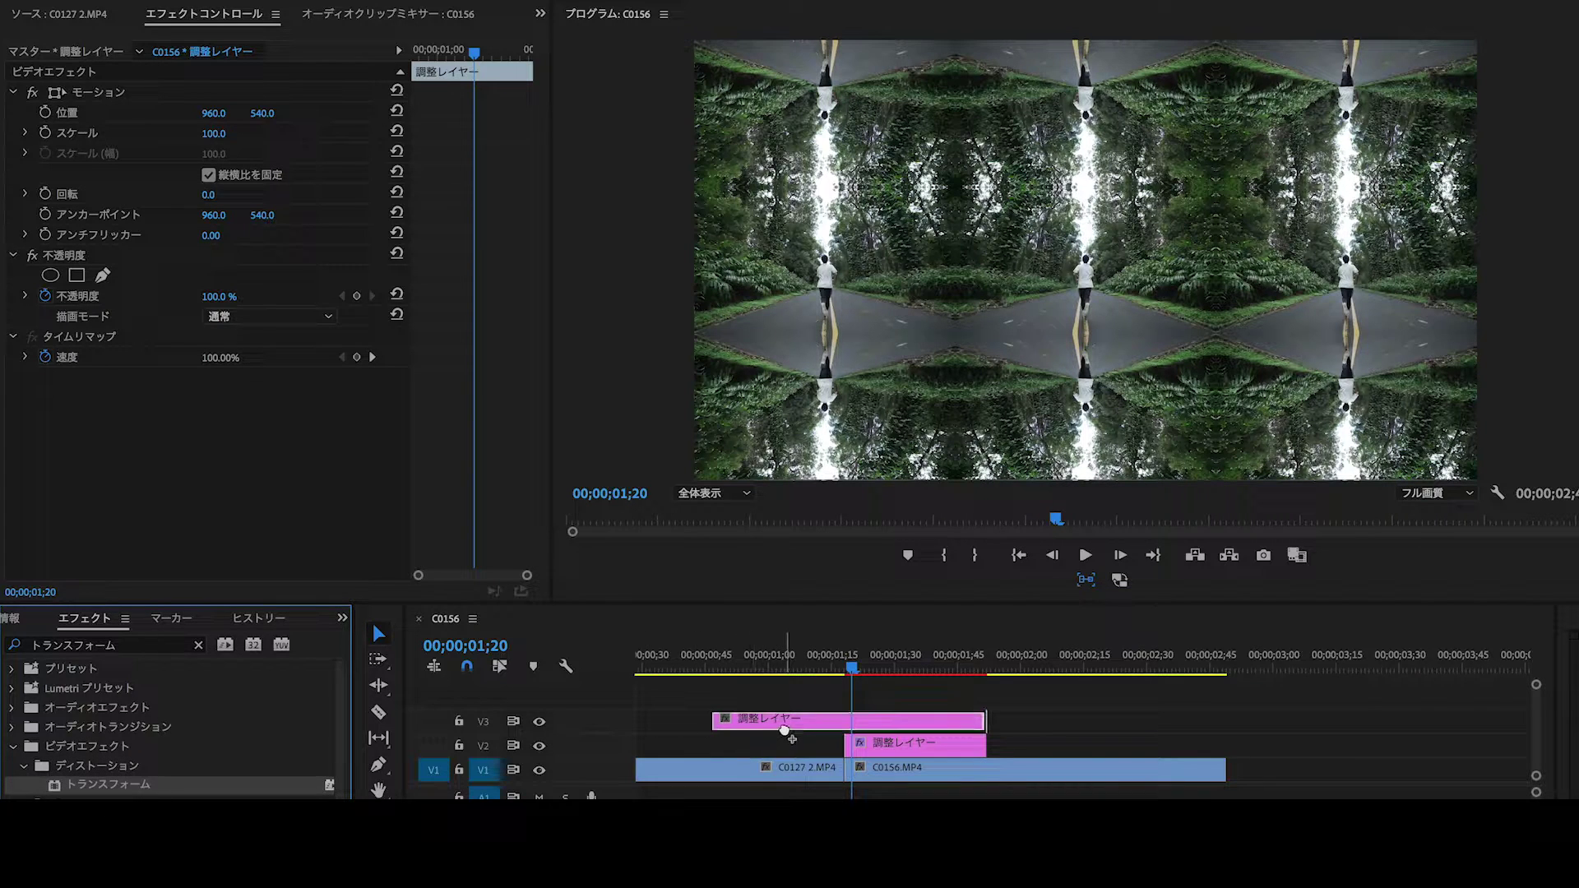
{"action": "left_click_drag", "start_coordinate": [681, 734], "coordinate": [785, 734]}
{"action": "left_click_drag", "start_coordinate": [855, 670], "coordinate": [844, 670]}
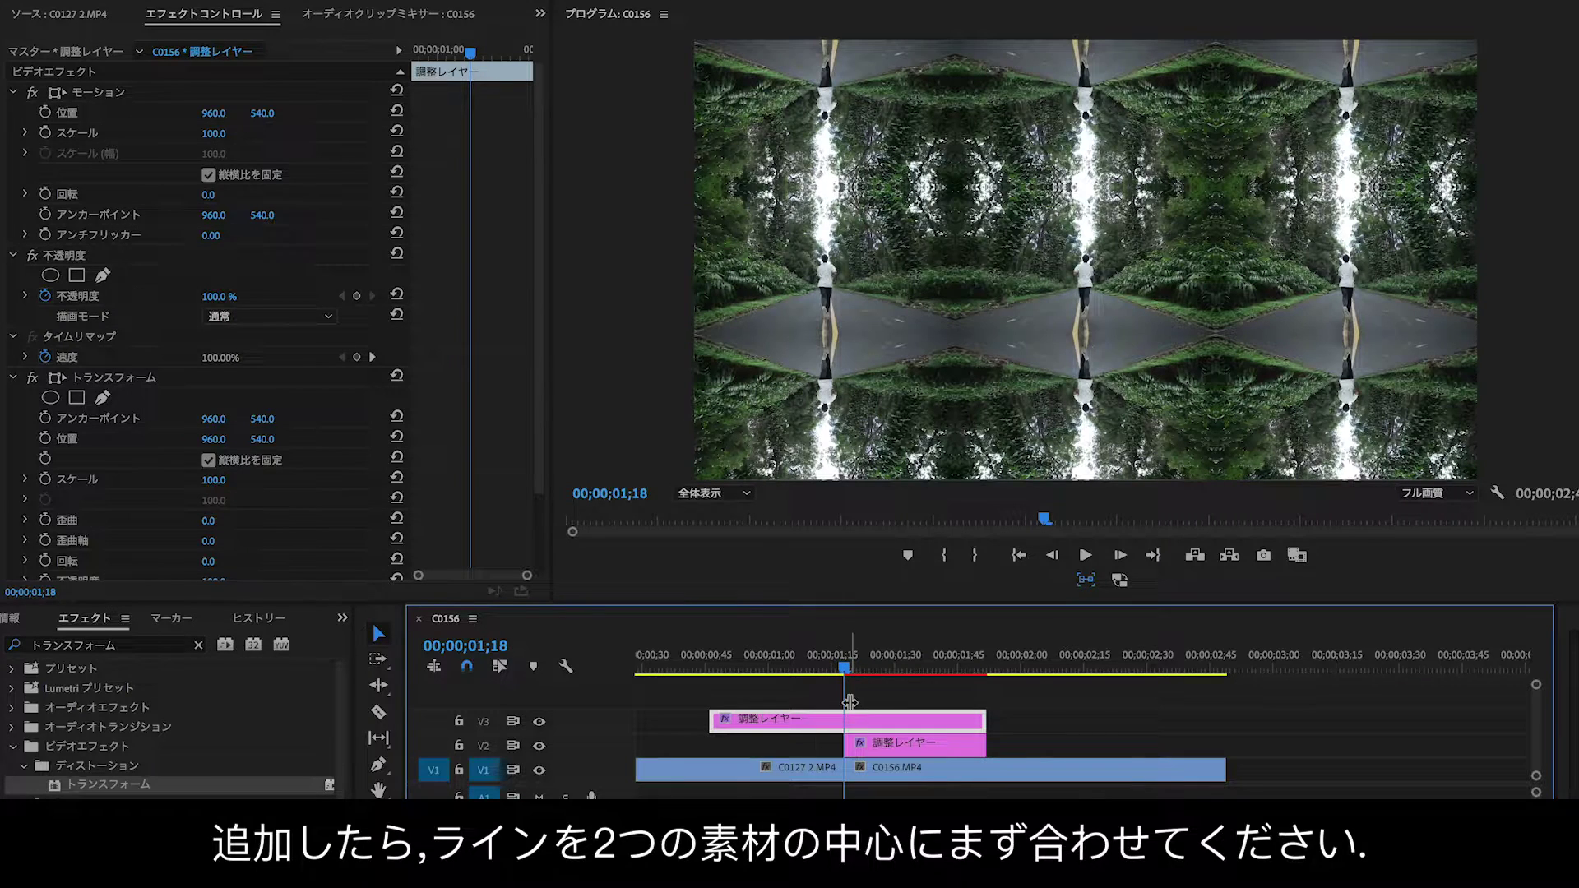
Step: Keyframe Transform Scale at 100 at 00;00;01;12, six frames before the cut
{"action": "key", "text": "equal"}
{"action": "key", "text": "equal"}
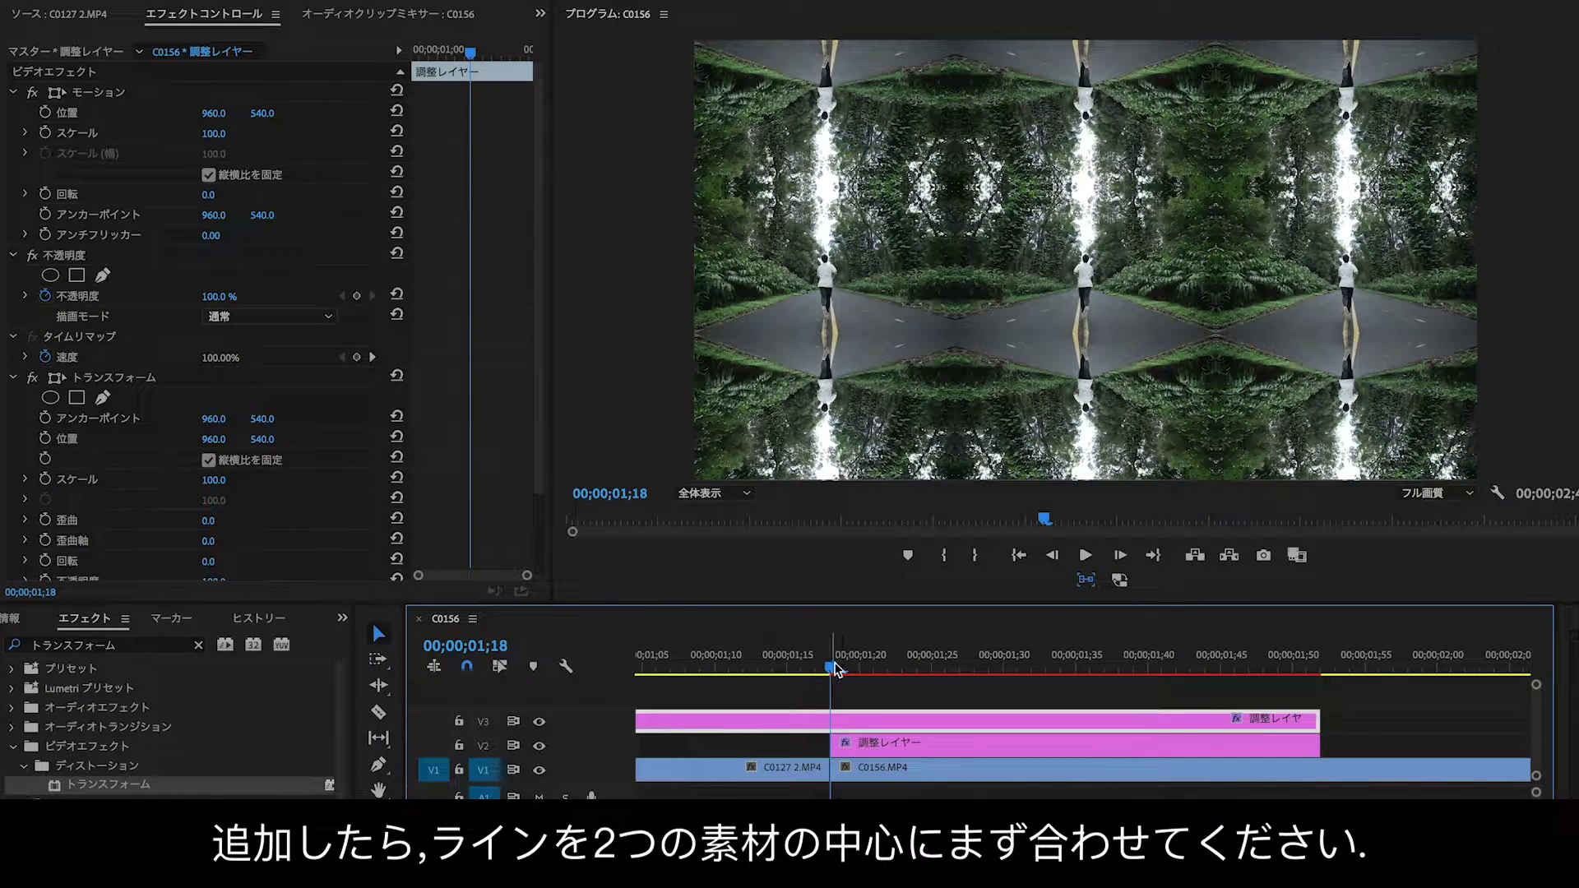
{"action": "scroll", "coordinate": [319, 574], "scroll_direction": "down", "scroll_amount": 3}
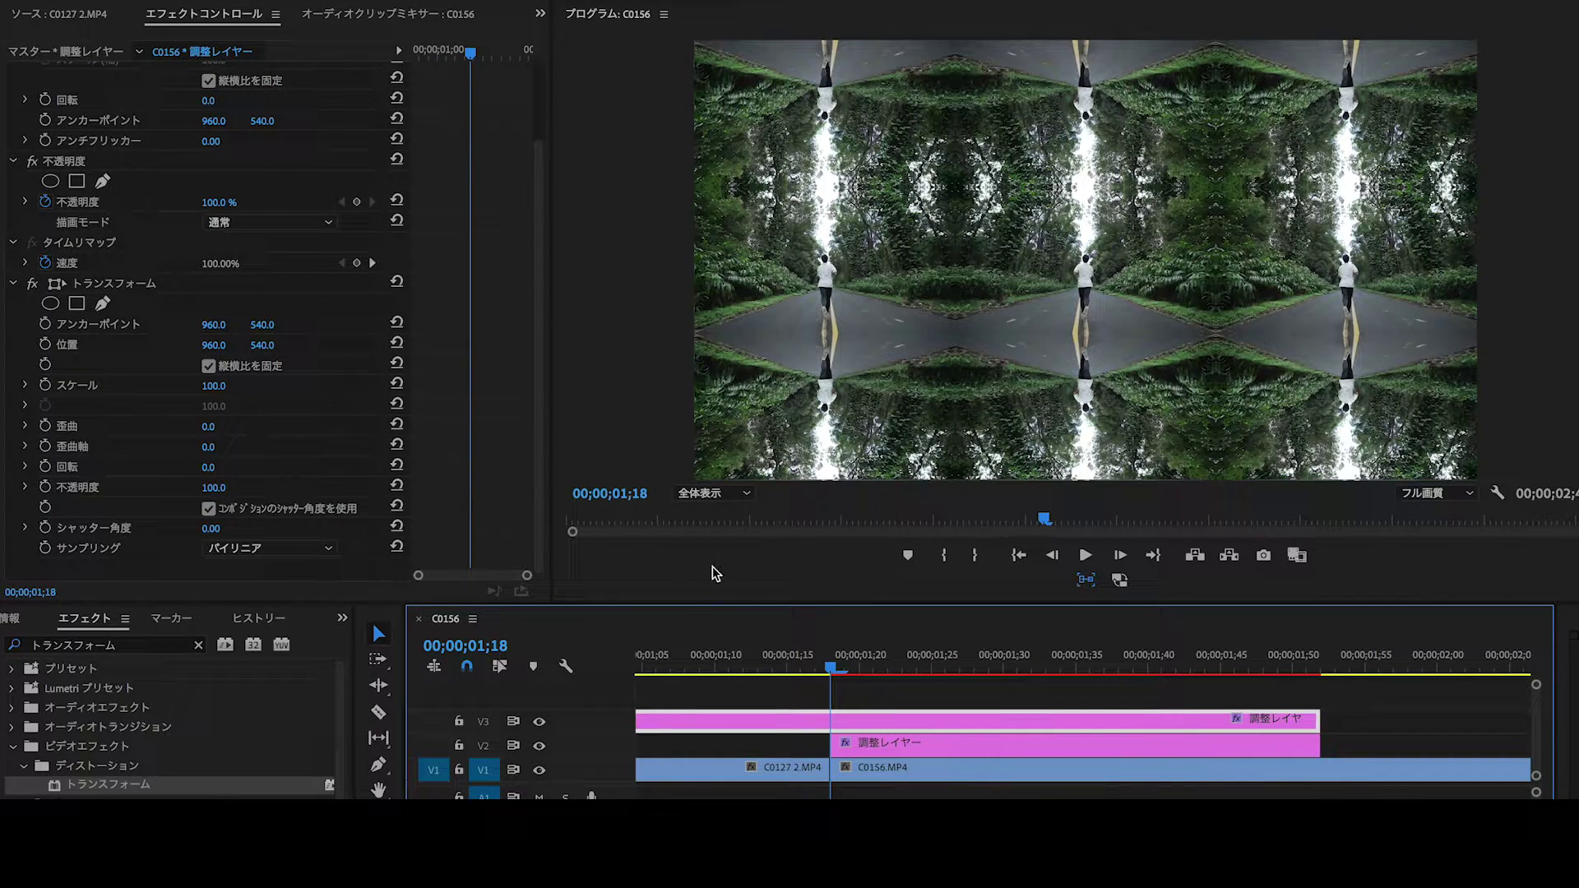
{"action": "scroll", "coordinate": [773, 701], "scroll_direction": "left", "scroll_amount": 3}
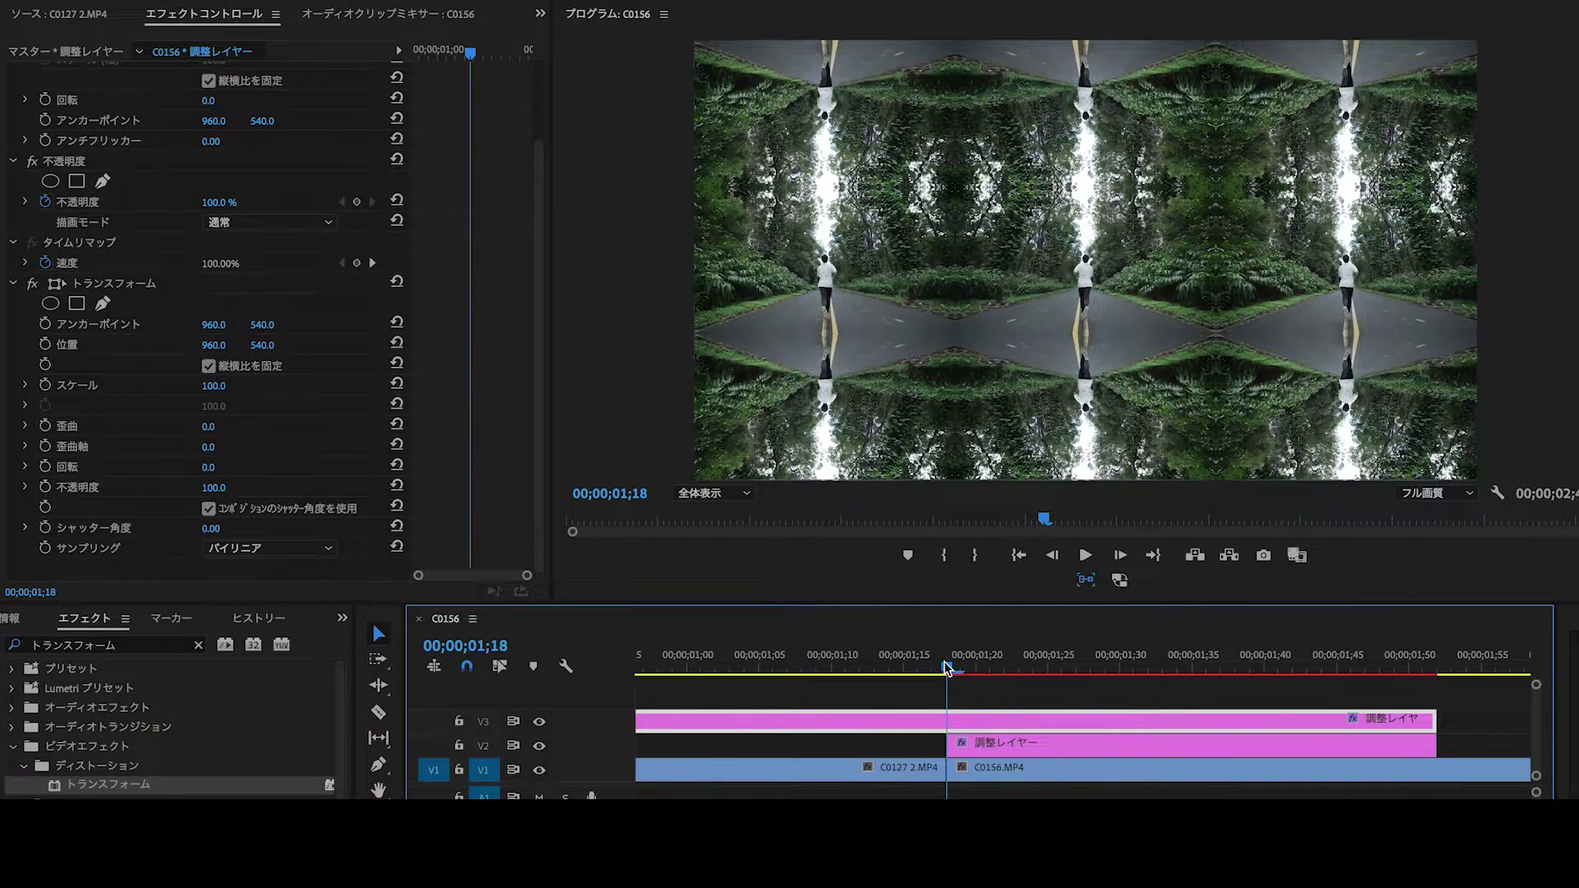
{"action": "left_click_drag", "start_coordinate": [946, 668], "coordinate": [903, 670]}
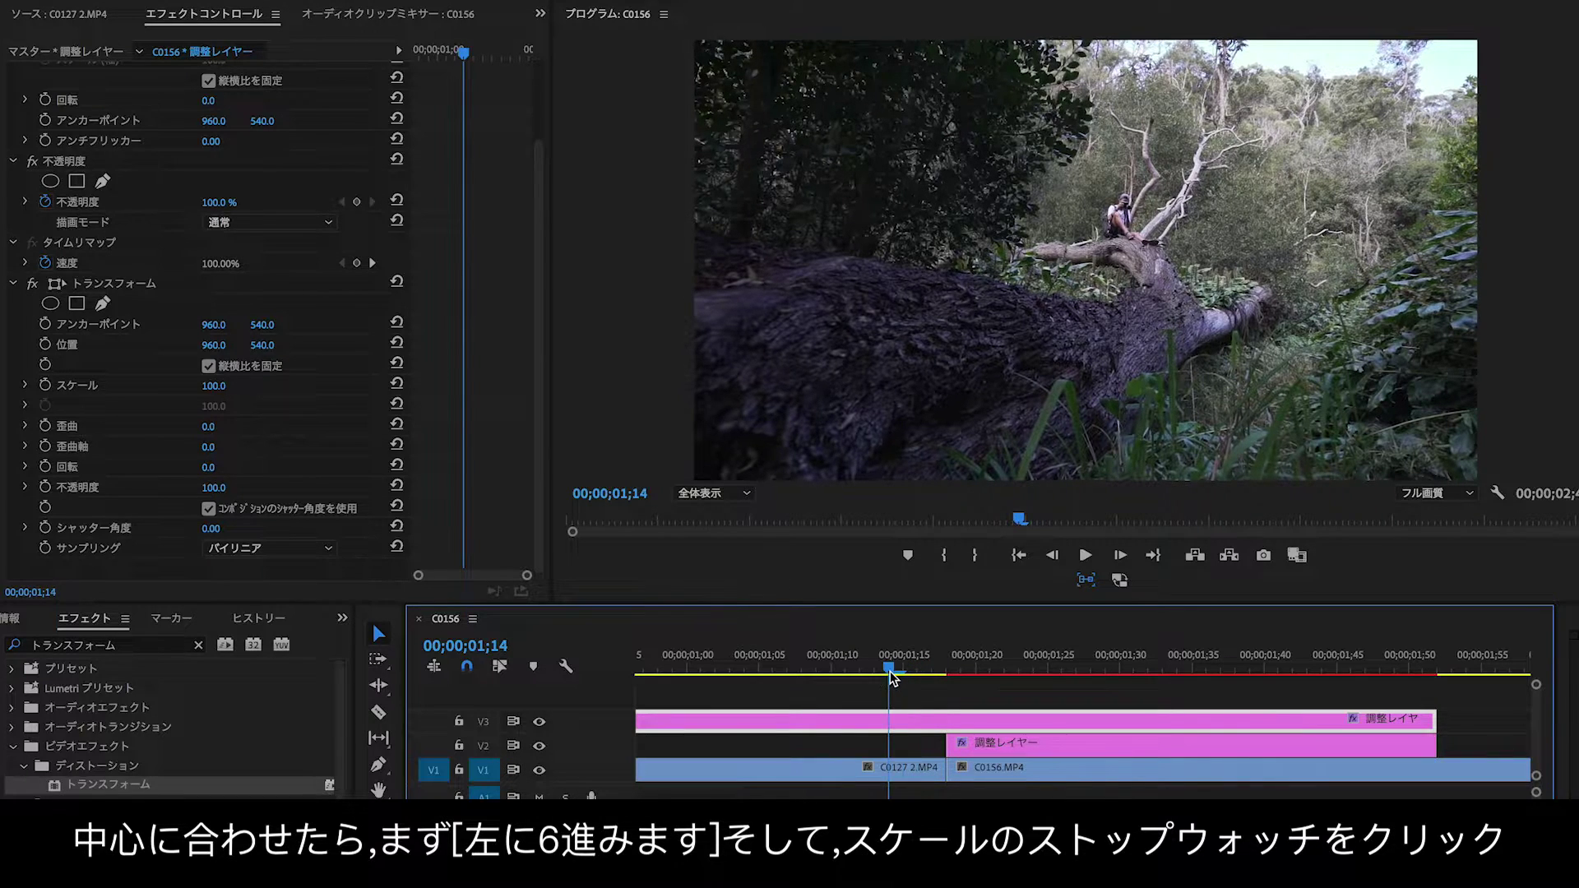
{"action": "left_click_drag", "start_coordinate": [903, 670], "coordinate": [860, 673]}
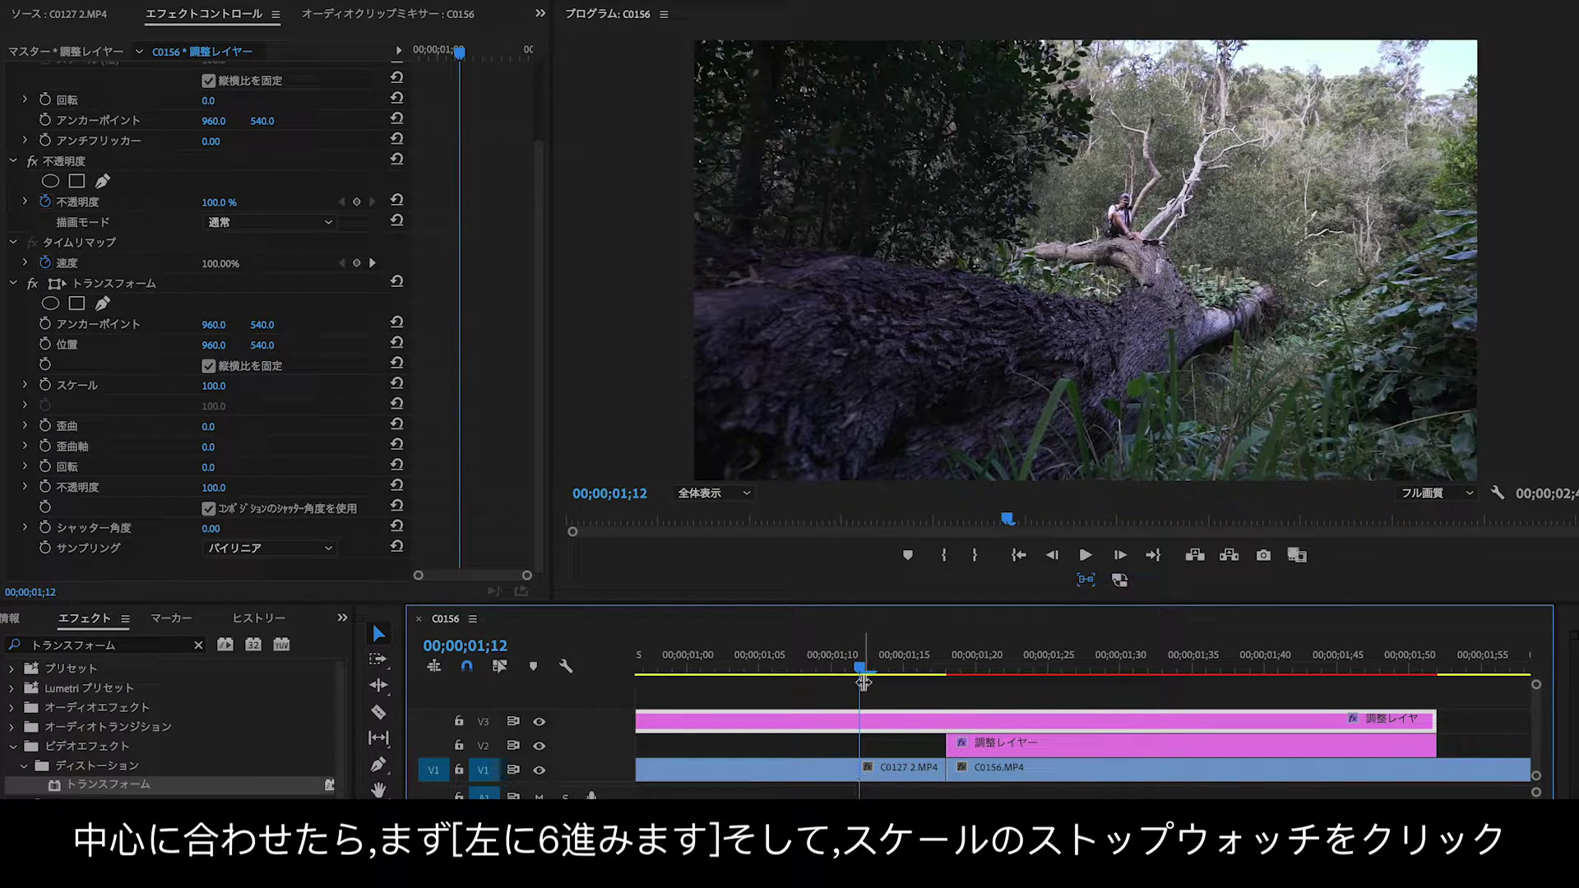
{"action": "left_click", "coordinate": [45, 385]}
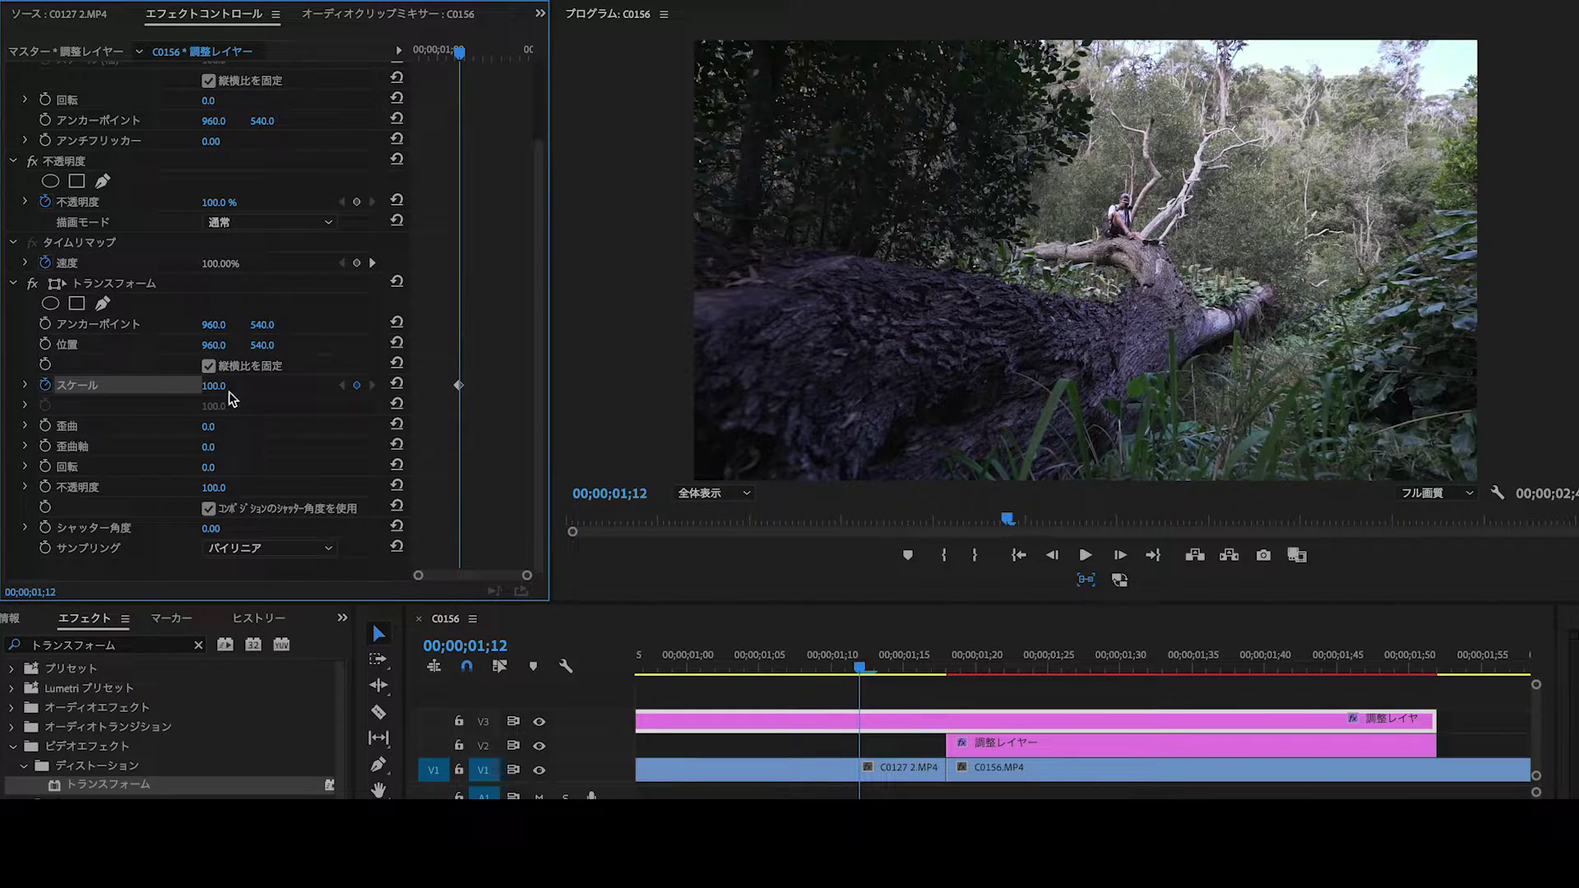
{"action": "left_click_drag", "start_coordinate": [862, 668], "coordinate": [1038, 674]}
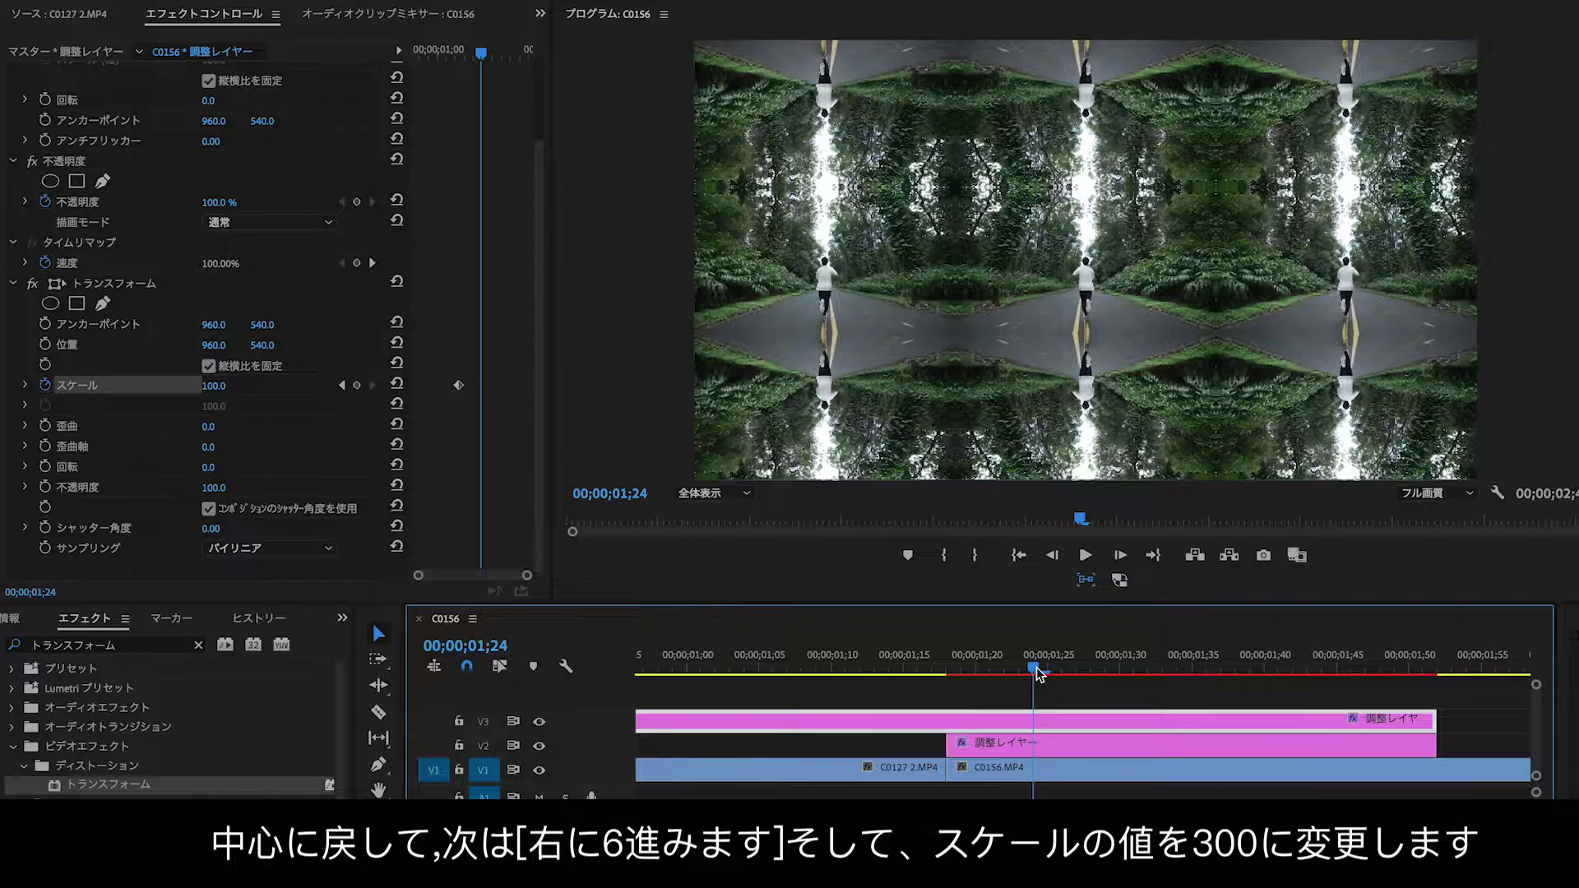
{"action": "left_click", "coordinate": [228, 383]}
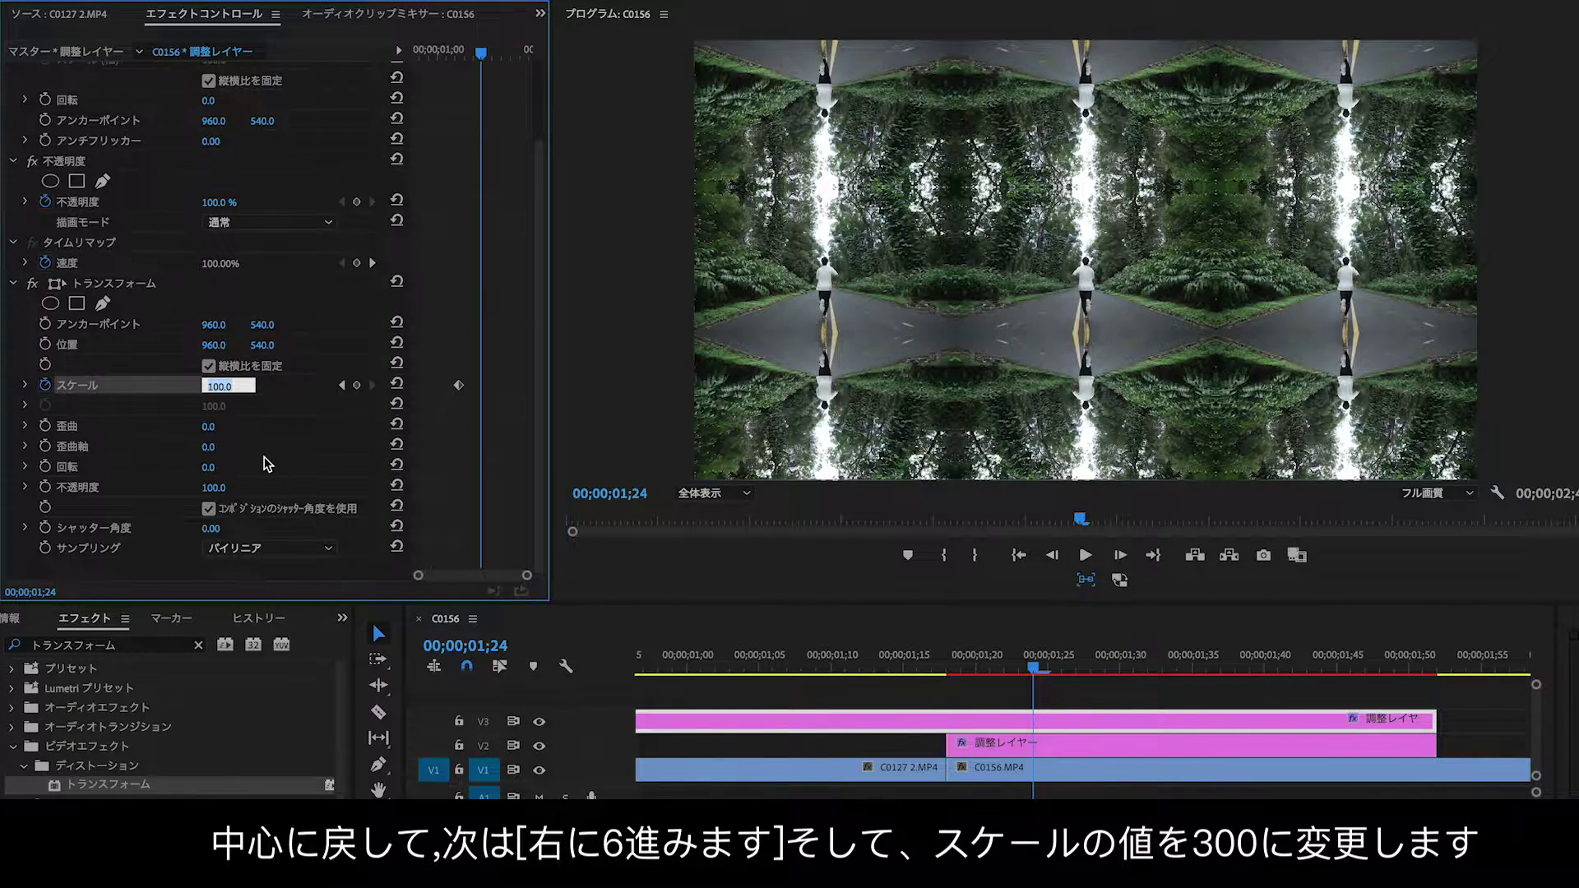
Step: Add a Scale keyframe of 300 at 00;00;01;24, six frames after the cut
{"action": "type", "text": "300"}
{"action": "key", "text": "Return"}
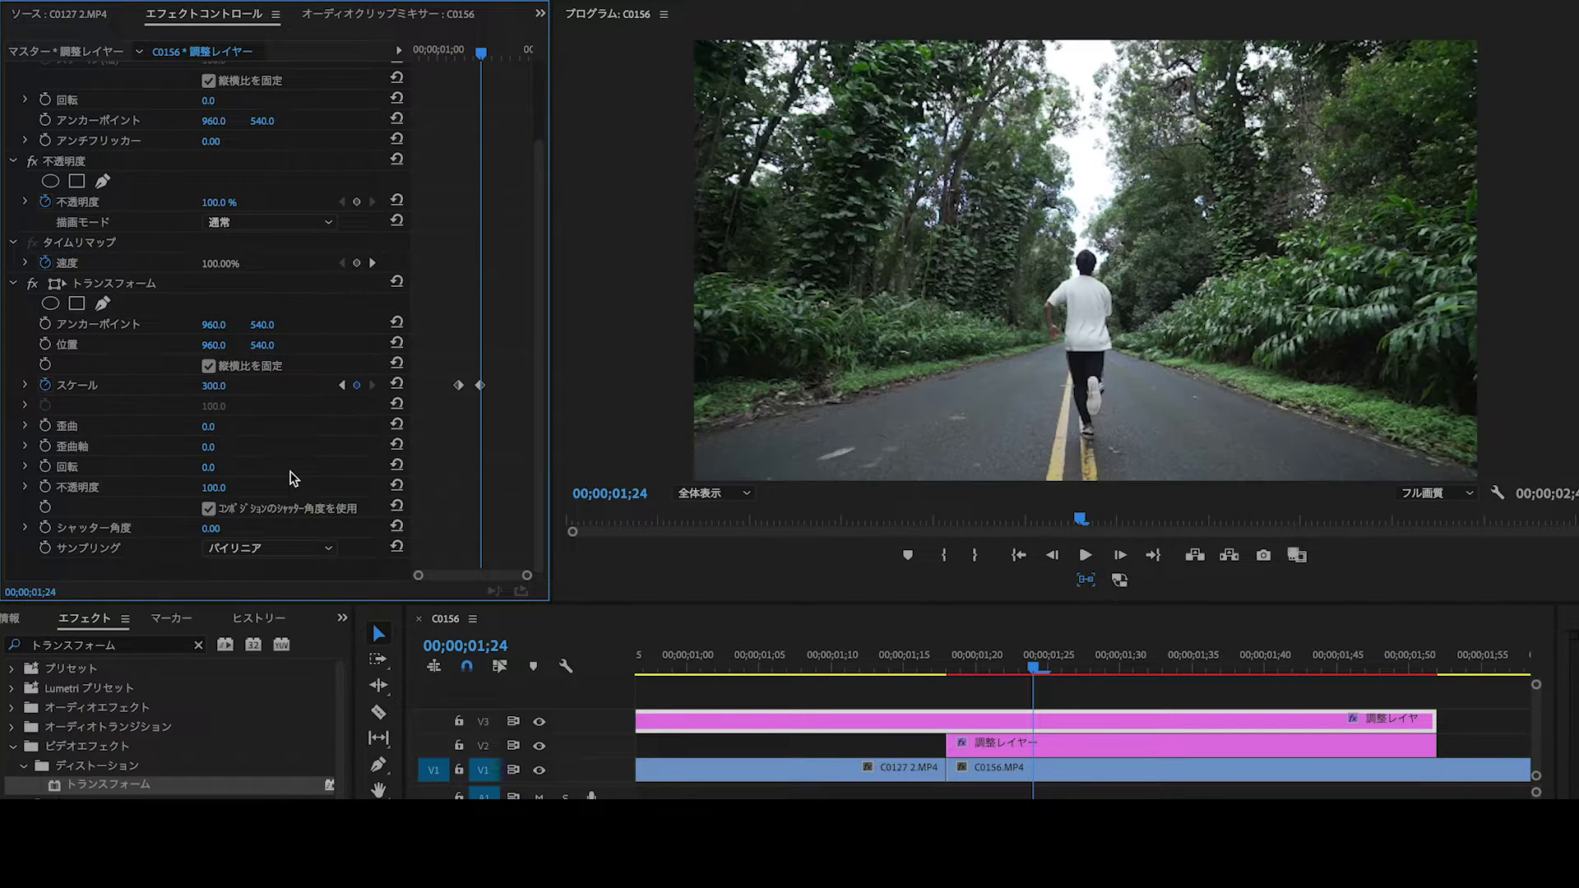
{"action": "left_click", "coordinate": [1047, 672]}
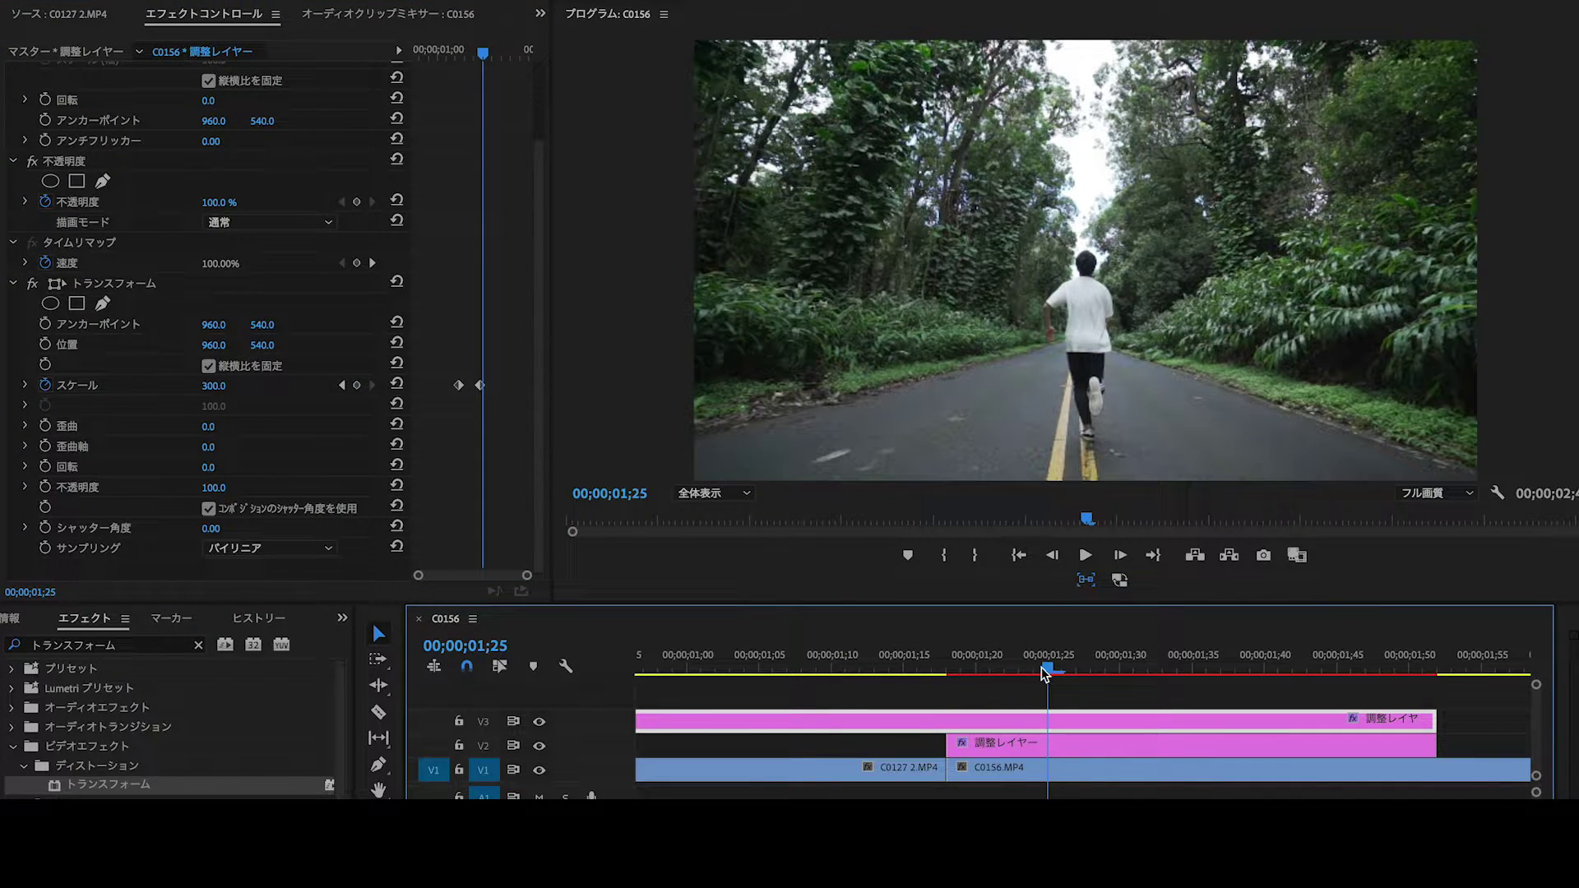
{"action": "key", "text": "Left"}
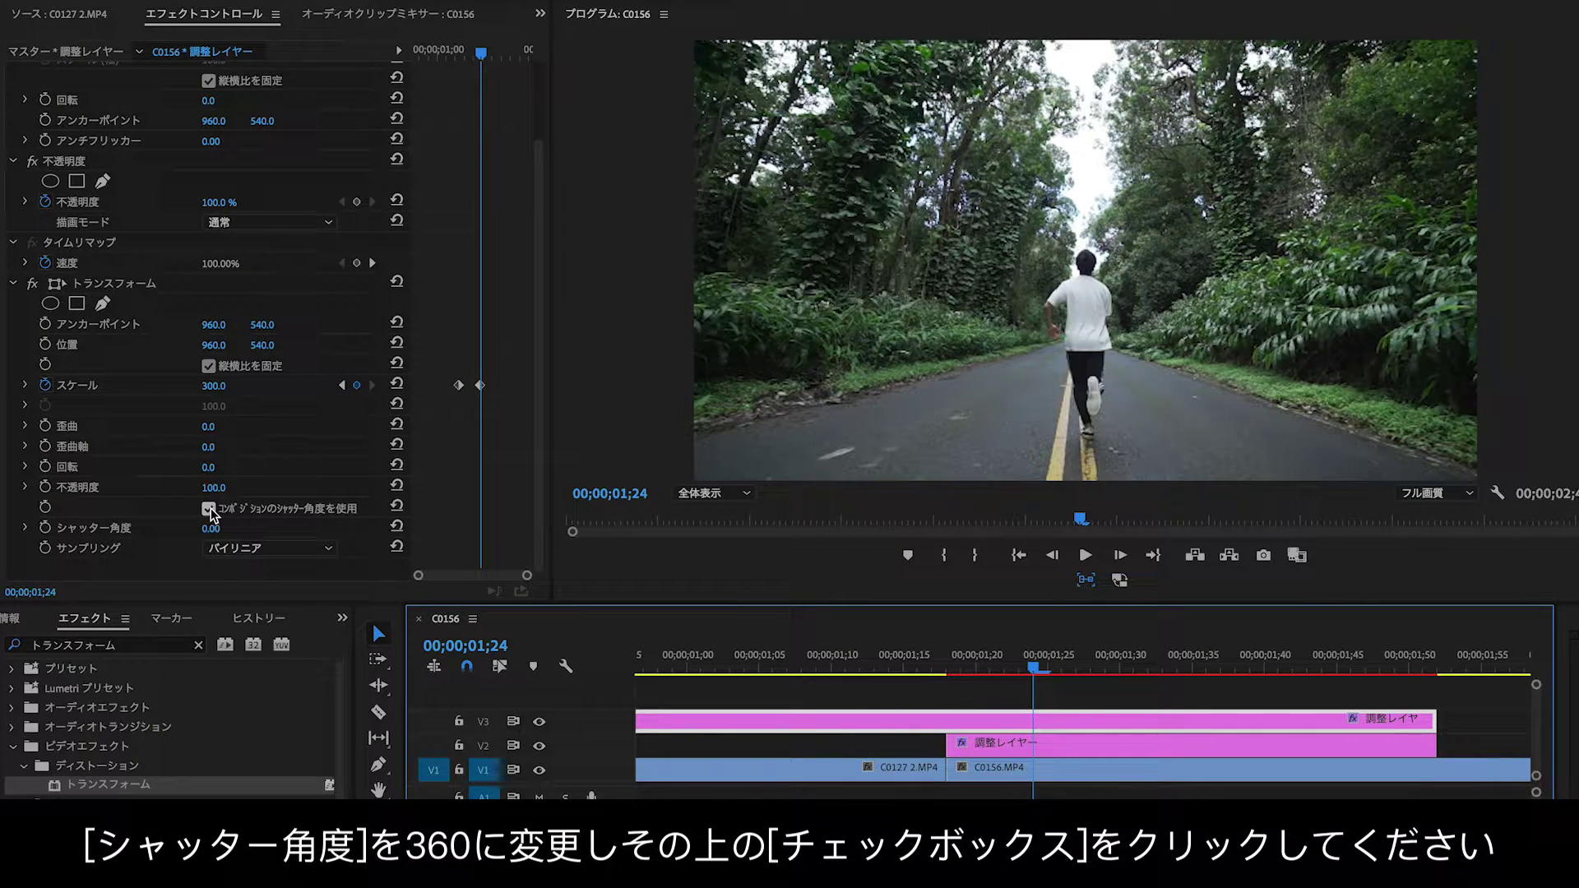
Step: Turn off Use Composition's Shutter Angle and set Transform's shutter angle to 360
{"action": "left_click", "coordinate": [211, 511]}
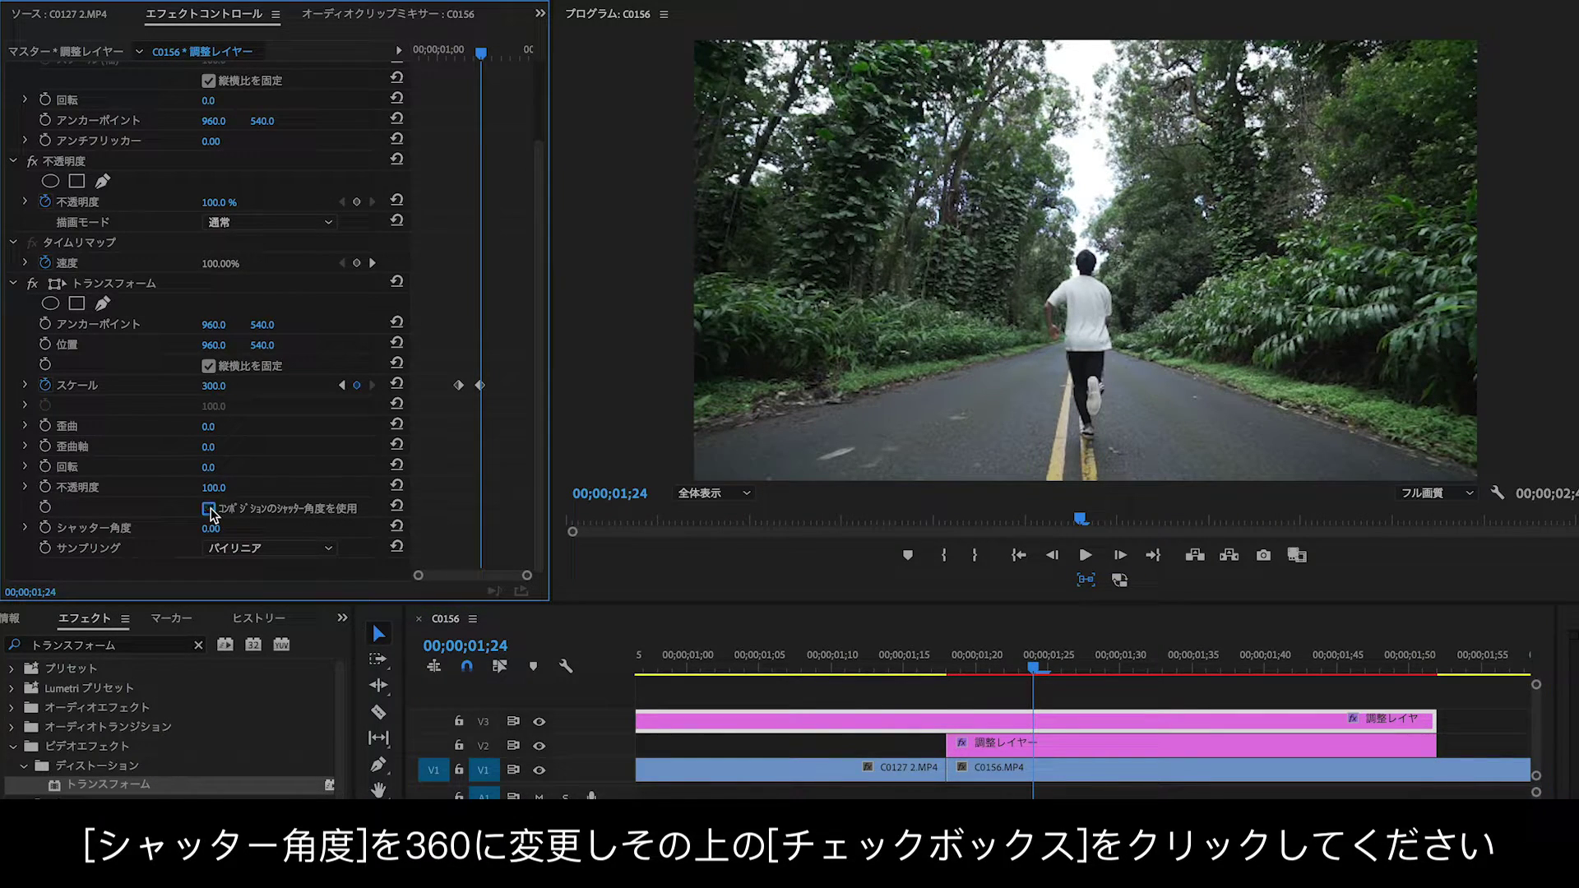
{"action": "left_click", "coordinate": [212, 529]}
{"action": "type", "text": "360"}
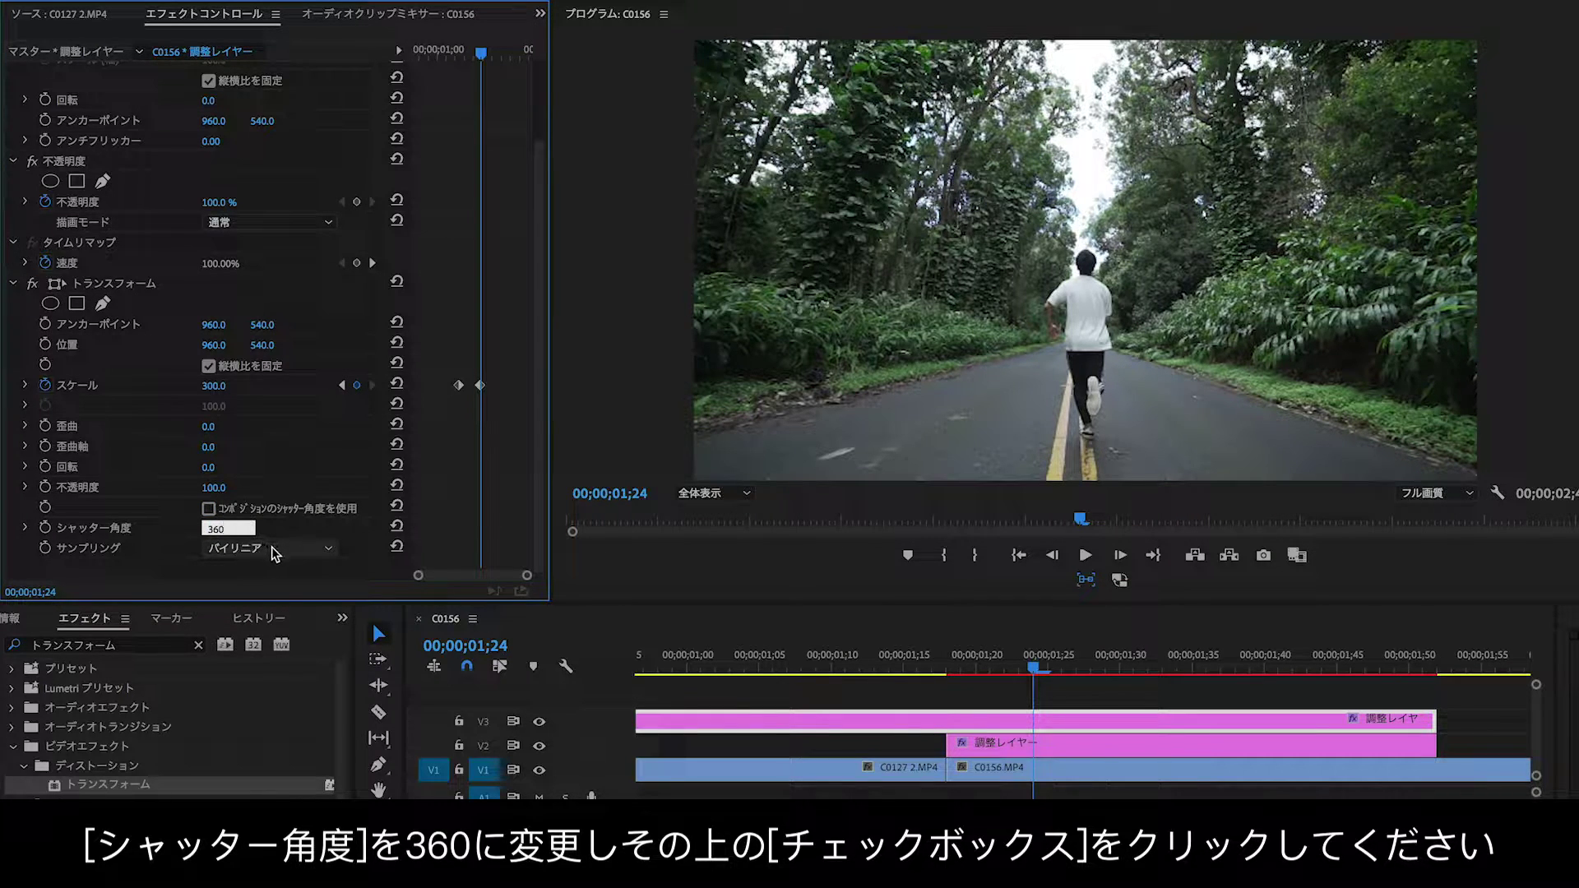
{"action": "key", "text": "Return"}
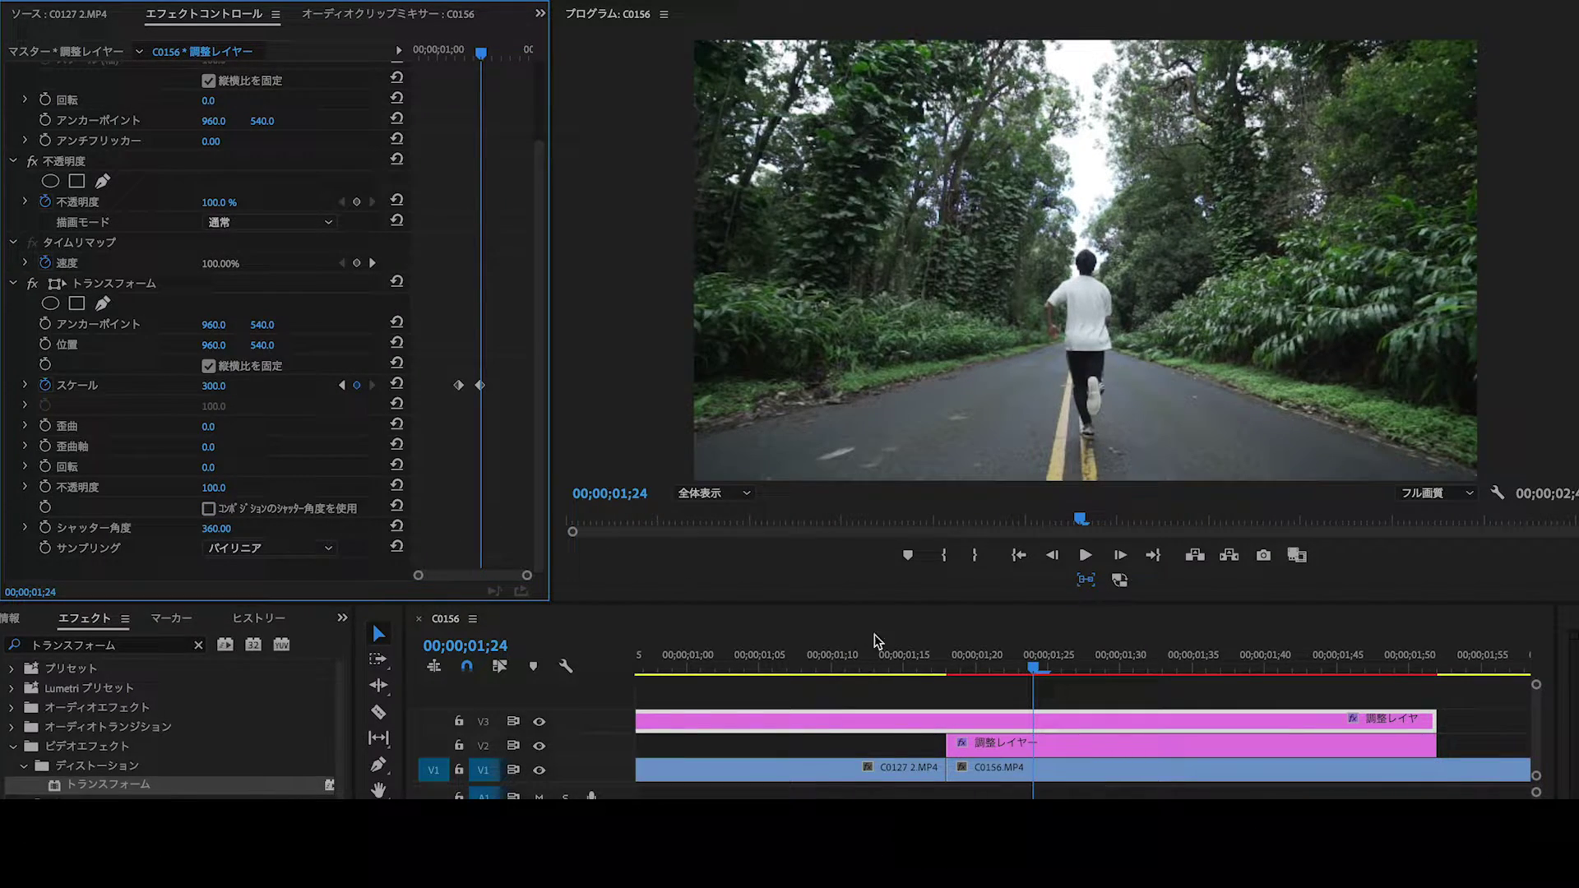
{"action": "left_click_drag", "start_coordinate": [1032, 670], "coordinate": [946, 682]}
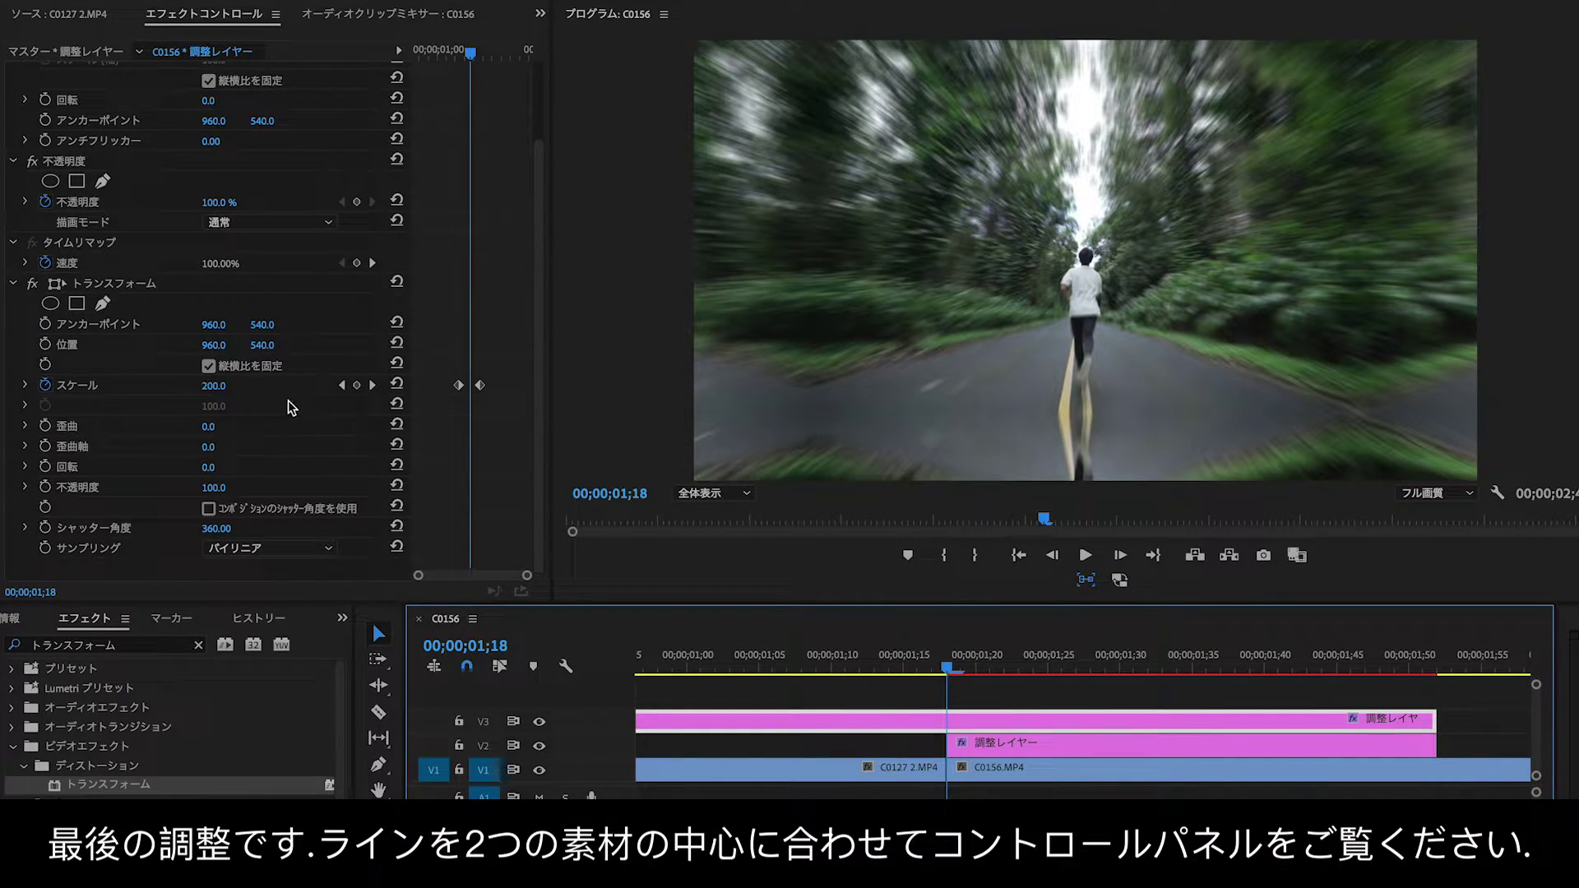
Step: Ease the Scale keyframes at 100 and 300 with Bezier handles so zoom speed peaks near 2423 at the cut
{"action": "left_click", "coordinate": [25, 385]}
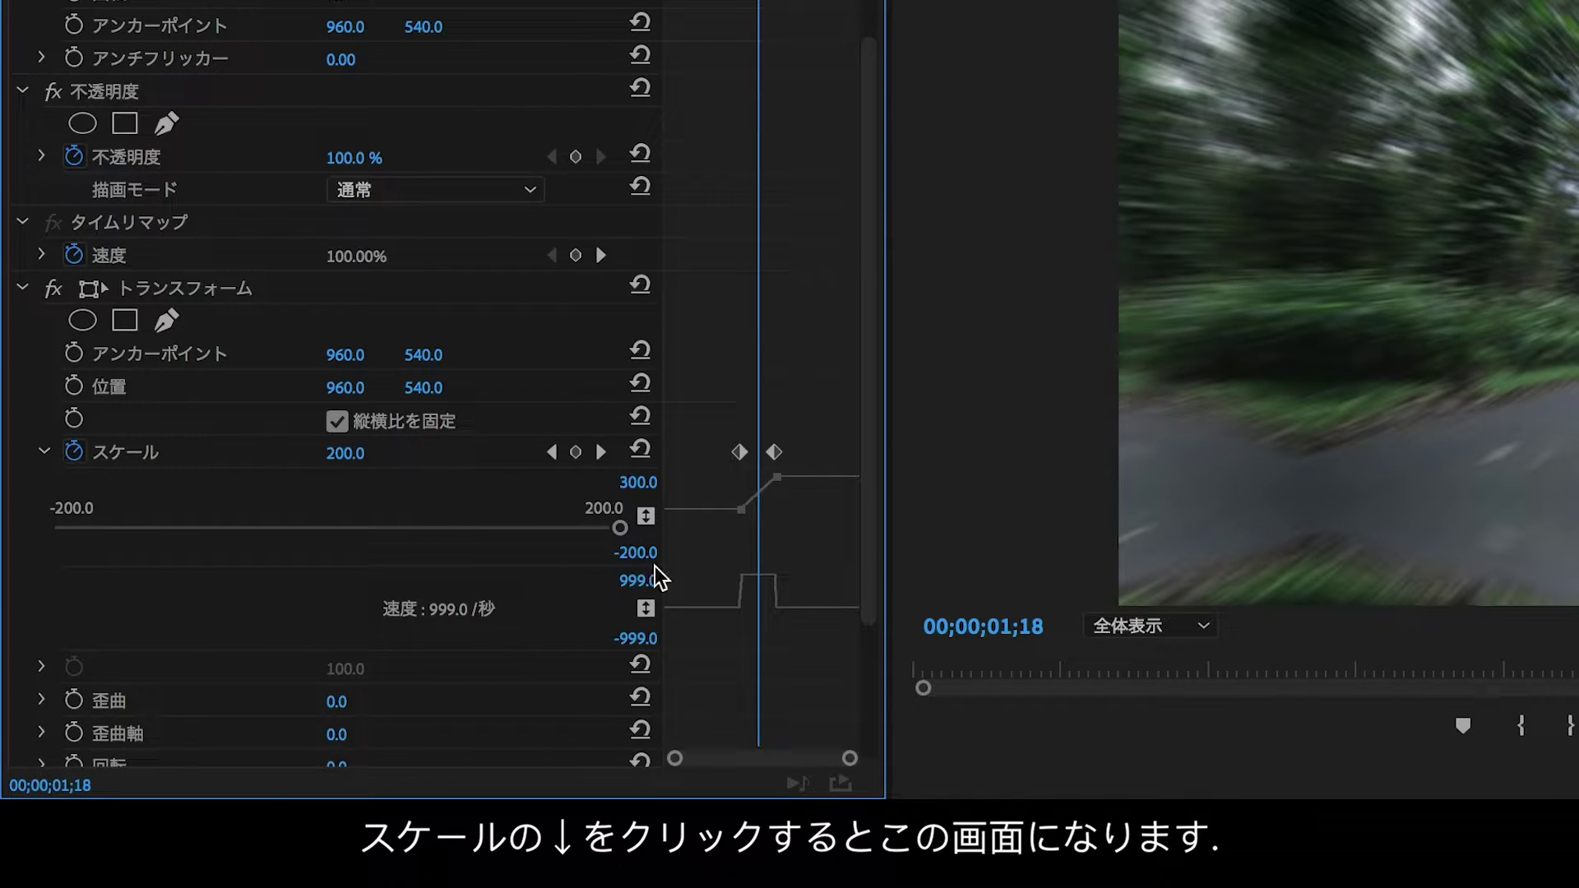
{"action": "scroll", "coordinate": [753, 621], "scroll_direction": "up", "scroll_amount": 2}
{"action": "left_click", "coordinate": [736, 612]}
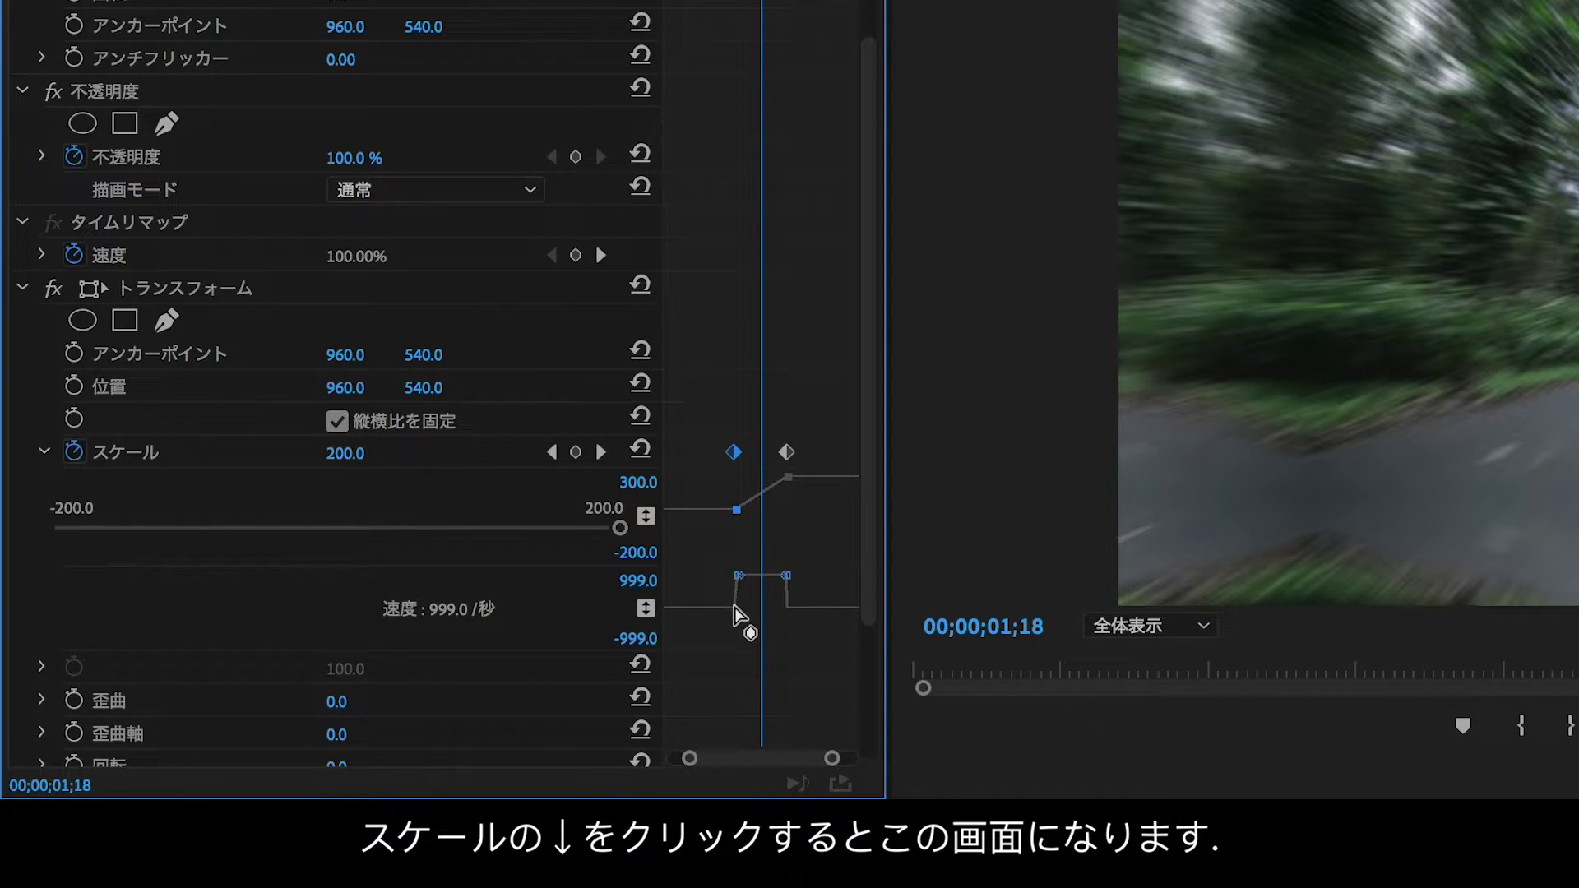
{"action": "mouse_move", "coordinate": [740, 579]}
{"action": "left_mouse_down"}
{"action": "mouse_move", "coordinate": [744, 611]}
{"action": "mouse_move", "coordinate": [781, 609]}
{"action": "left_mouse_up"}
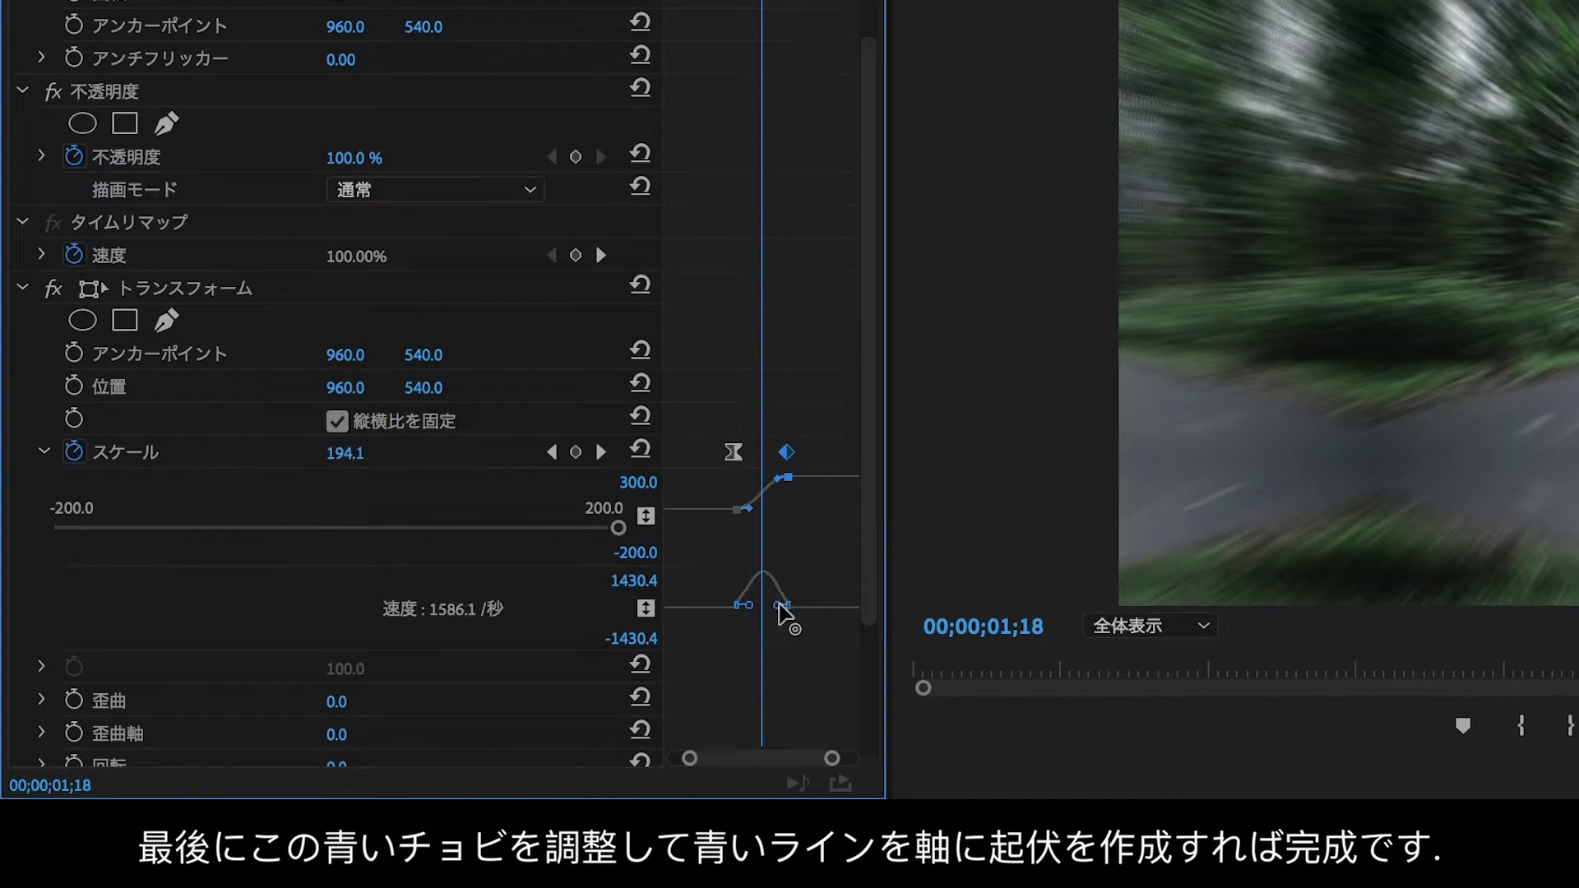
{"action": "left_click", "coordinate": [737, 606]}
{"action": "left_click_drag", "start_coordinate": [742, 610], "coordinate": [774, 609]}
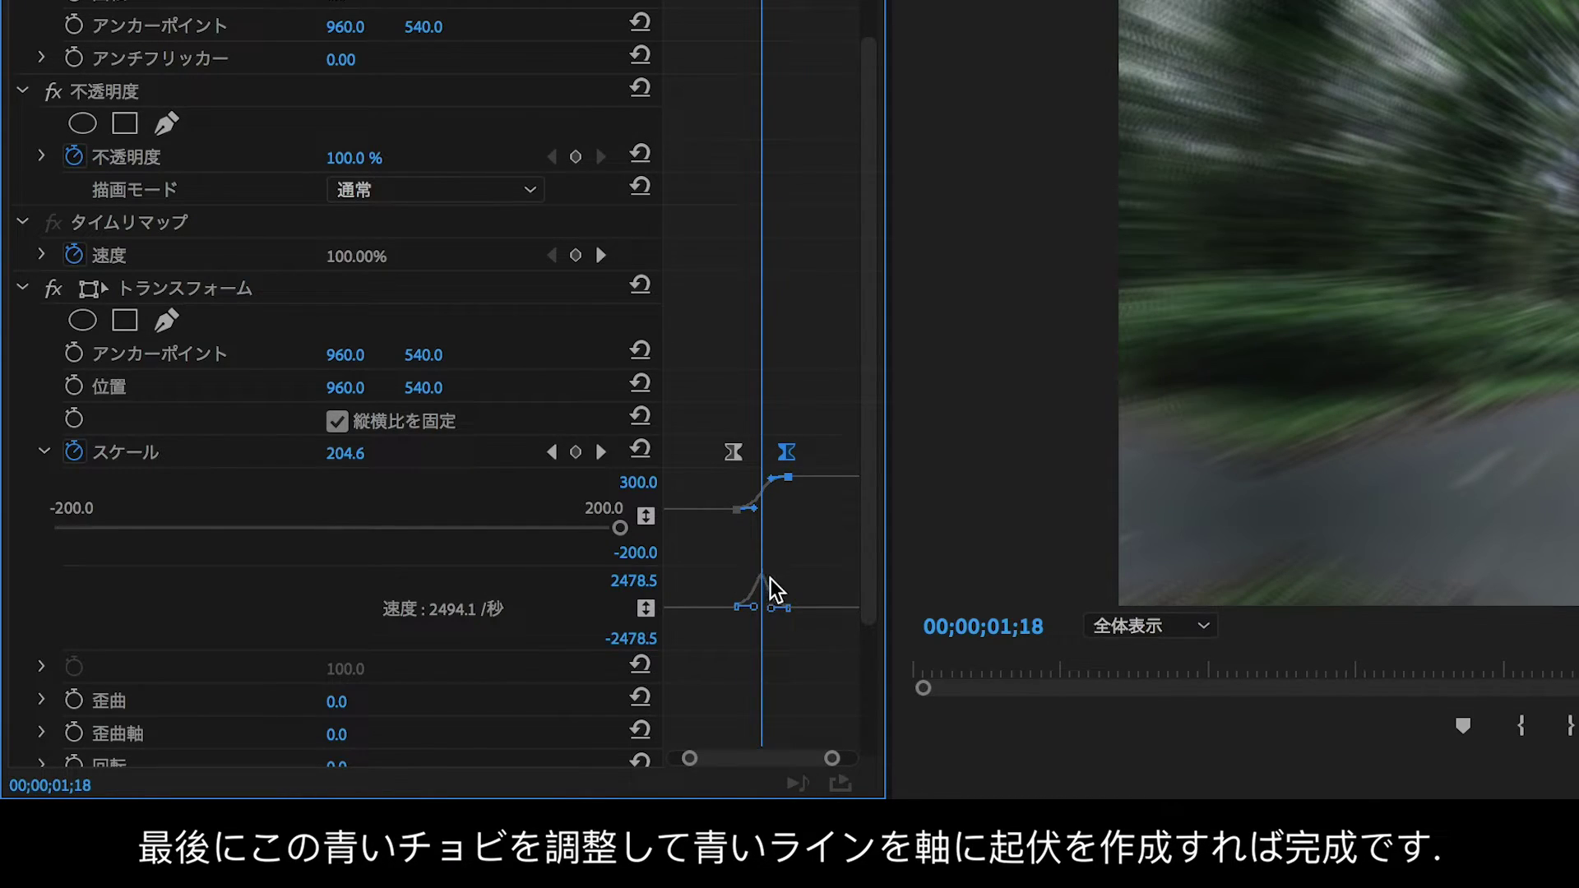
{"action": "left_click_drag", "start_coordinate": [786, 478], "coordinate": [792, 474]}
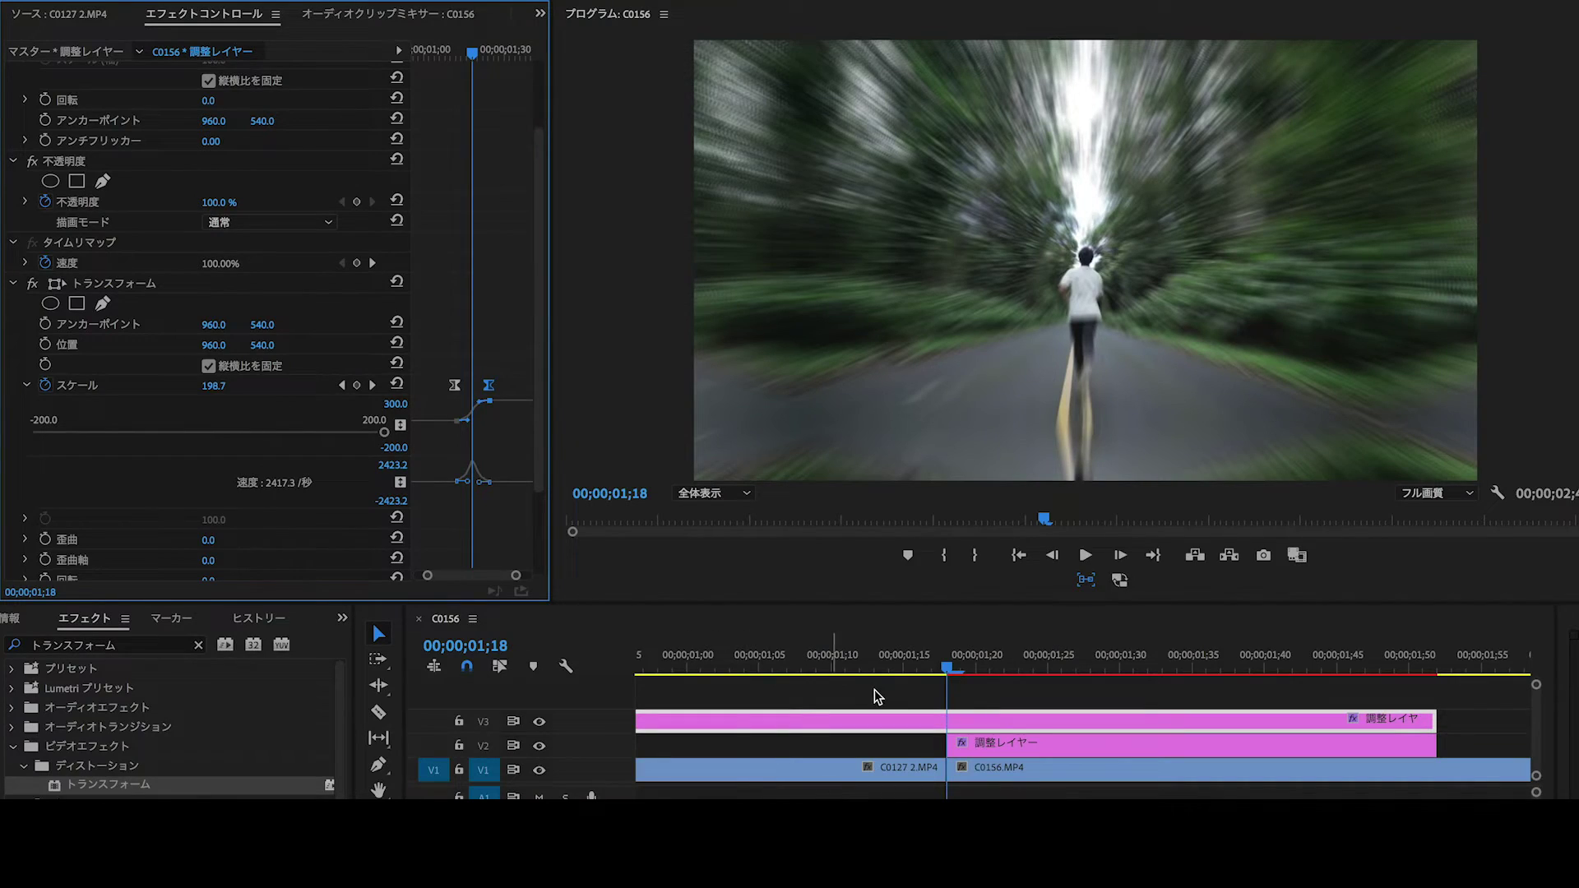
Step: Move the playhead before the cut, zoom the timeline out, and play the C0127 2.MP4-to-C0156.MP4 transition
{"action": "left_click", "coordinate": [943, 670]}
{"action": "left_click_drag", "start_coordinate": [943, 670], "coordinate": [833, 670]}
{"action": "key", "text": "minus"}
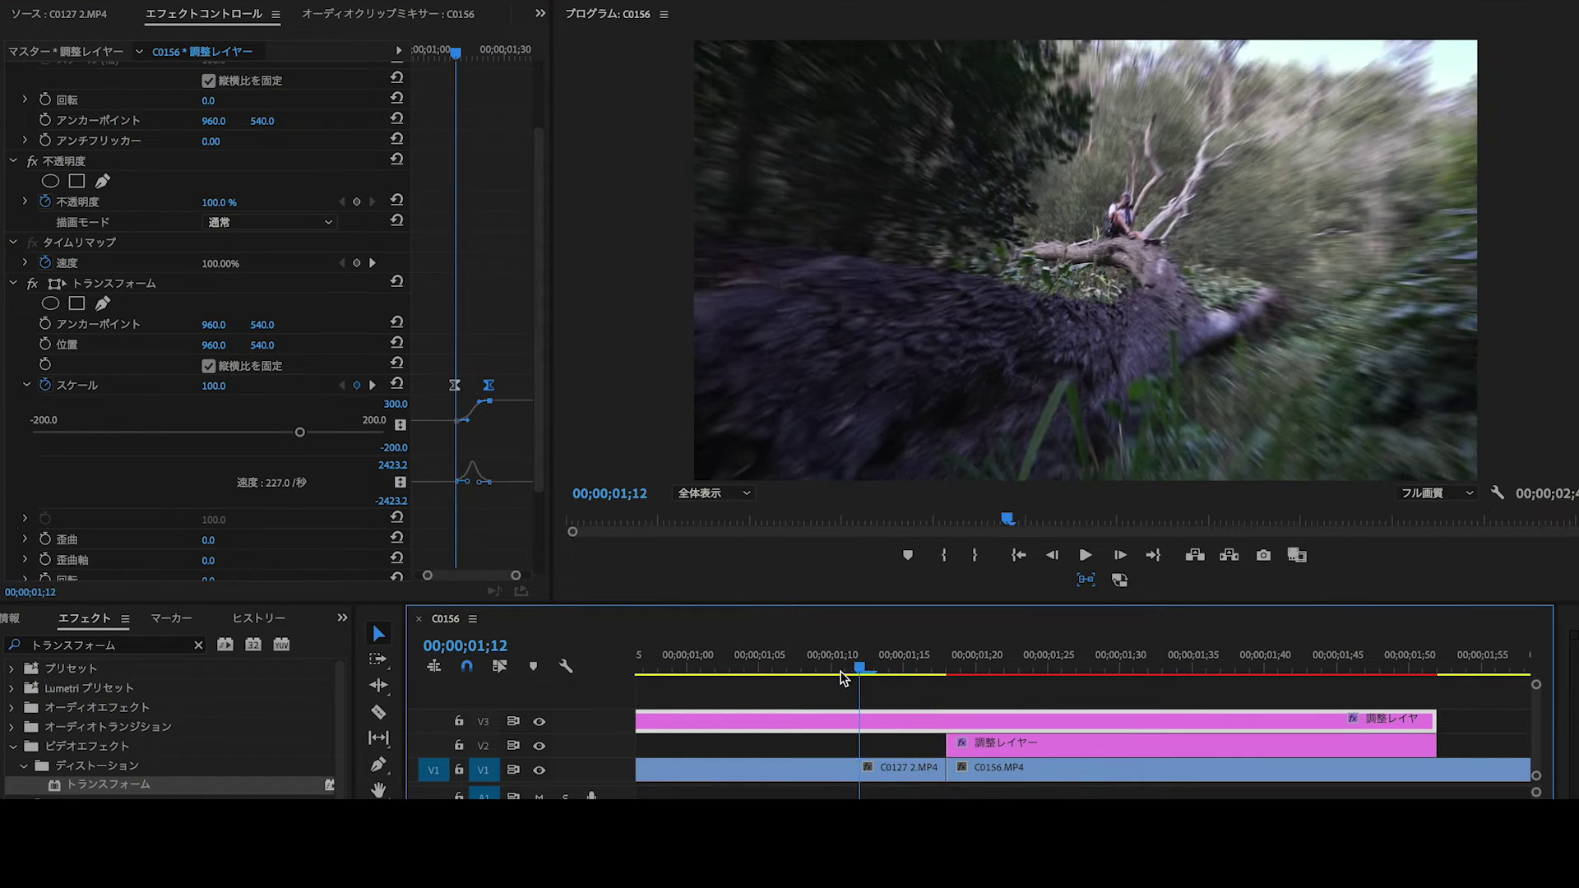
{"action": "key", "text": "minus"}
{"action": "left_click_drag", "start_coordinate": [837, 668], "coordinate": [812, 672]}
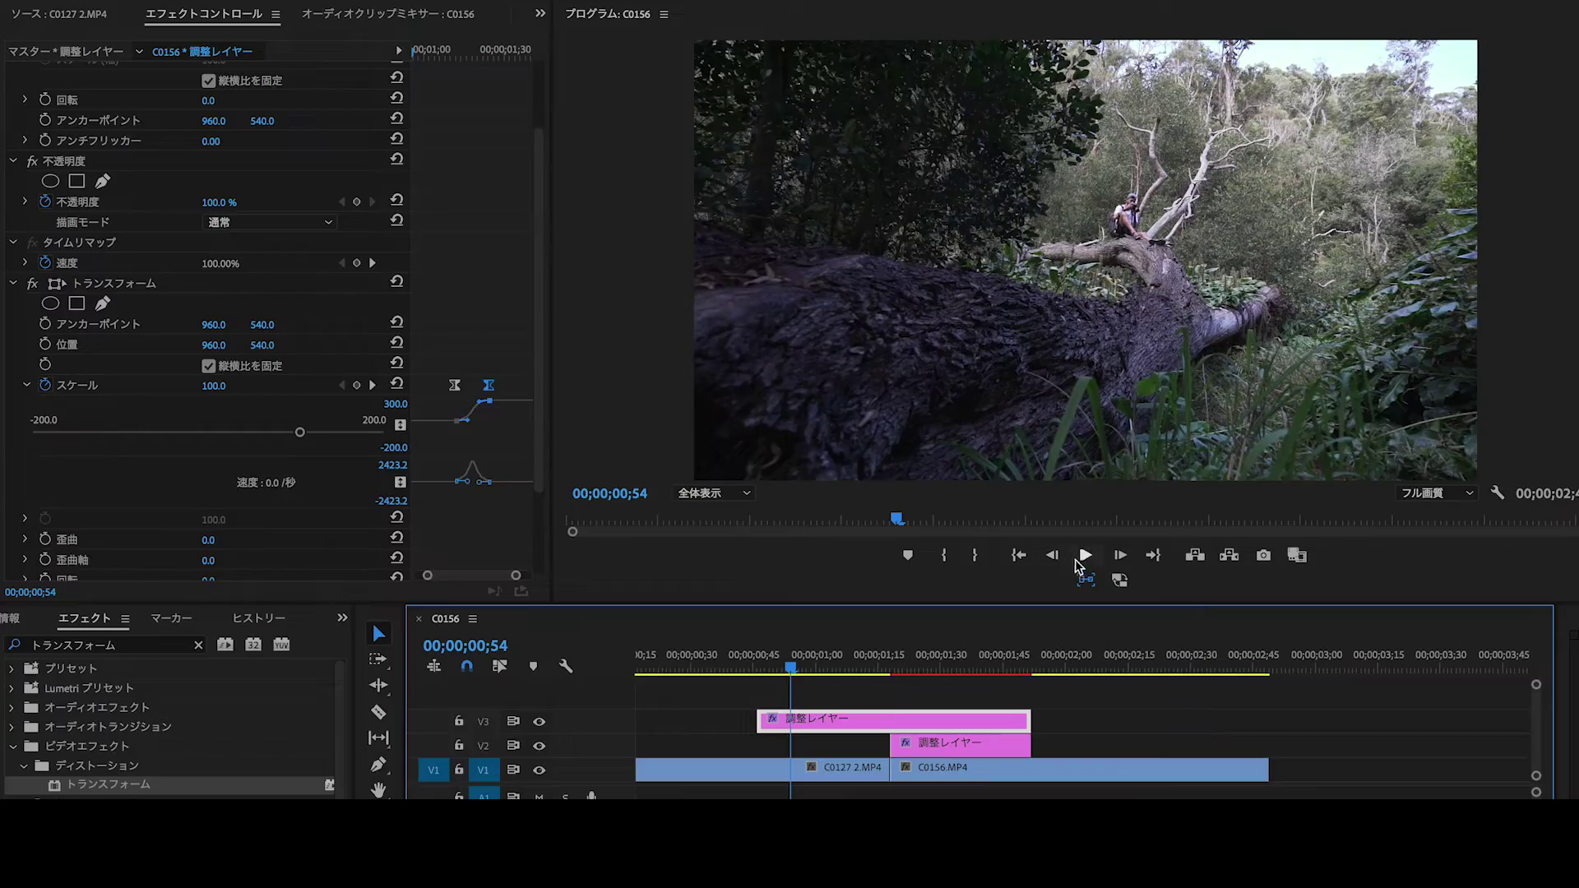
{"action": "left_click", "coordinate": [1086, 557]}
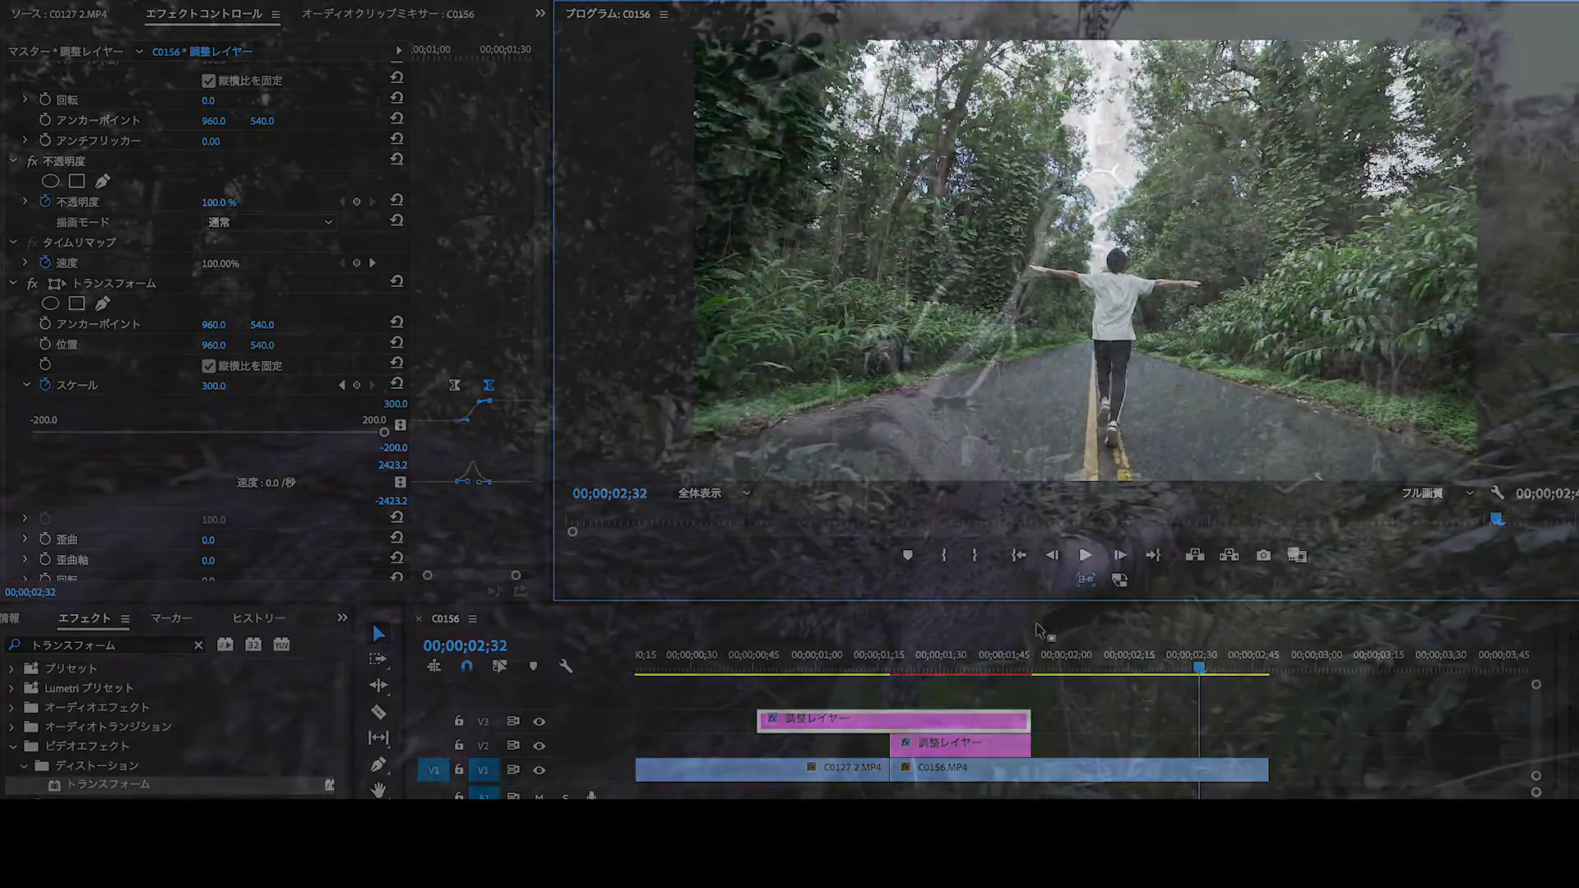